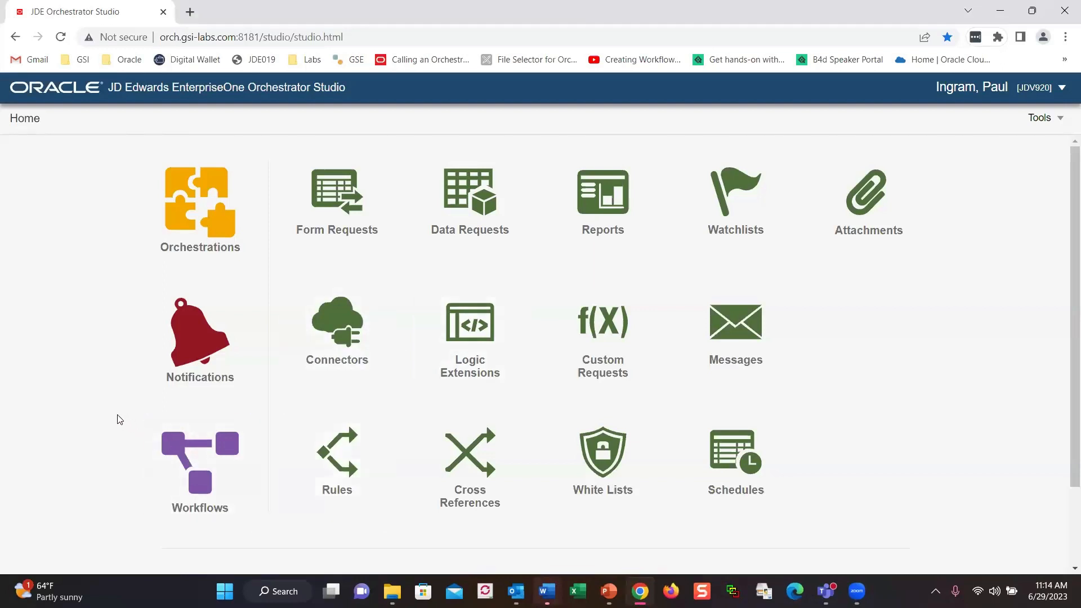
Open the Logic Extensions designer listing saved extensions such as AGMSAPAPPRV.
{"action": "key", "text": "ctrl+2"}
{"action": "mouse_move", "coordinate": [114, 411]}
{"action": "left_mouse_down"}
{"action": "mouse_move", "coordinate": [271, 415]}
{"action": "mouse_move", "coordinate": [276, 544]}
{"action": "mouse_move", "coordinate": [152, 545]}
{"action": "mouse_move", "coordinate": [116, 451]}
{"action": "mouse_move", "coordinate": [117, 410]}
{"action": "left_mouse_up"}
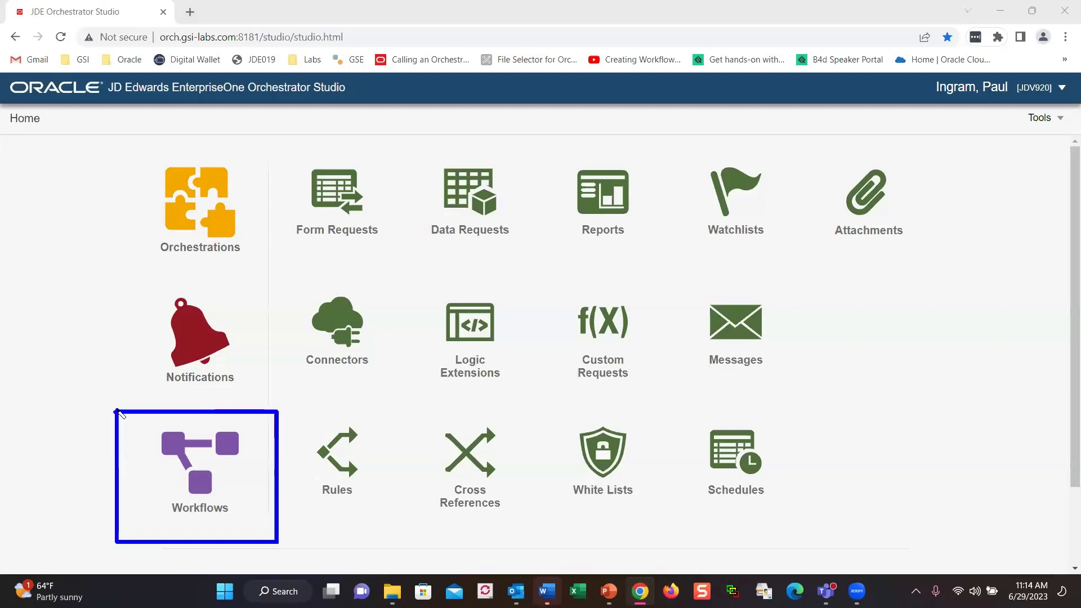
{"action": "key", "text": "Escape"}
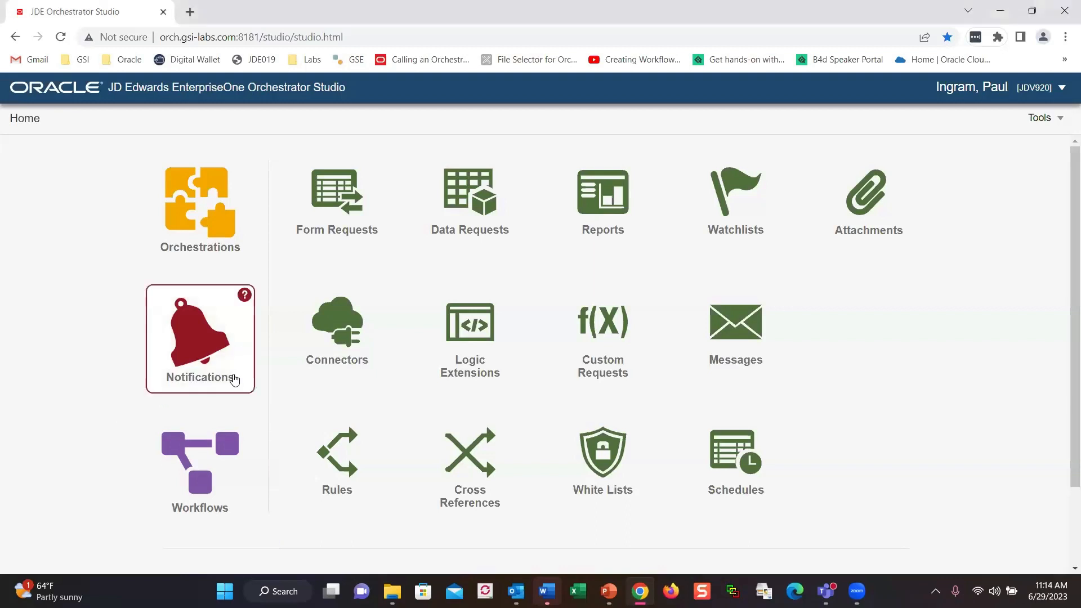
{"action": "left_click", "coordinate": [471, 361]}
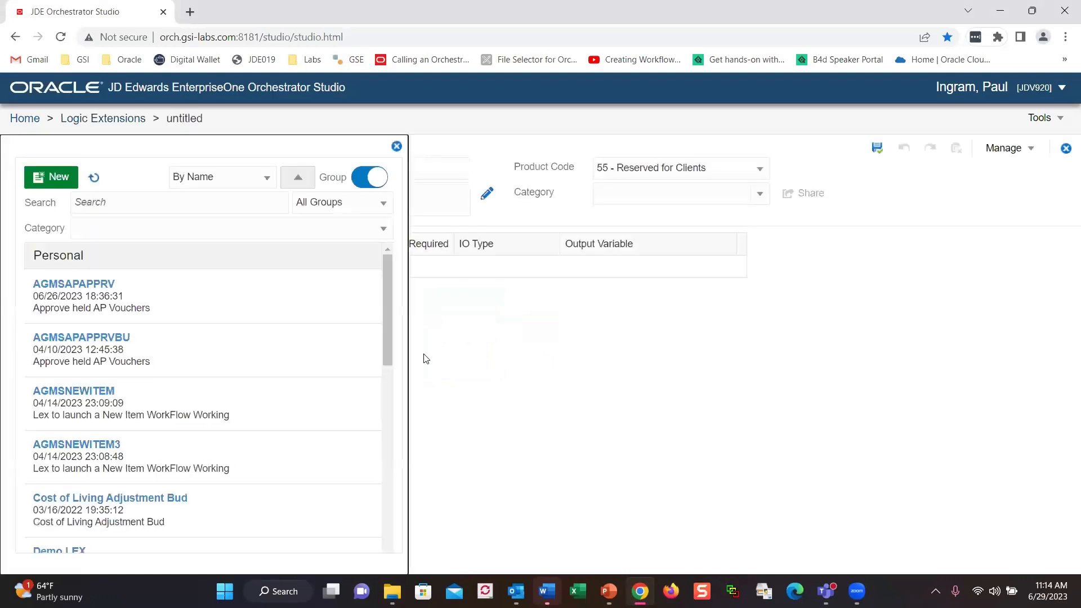
Open the AGMSAPAPPRV voucher-approval logic extension and expand its diagram to full width.
{"action": "left_click", "coordinate": [96, 298]}
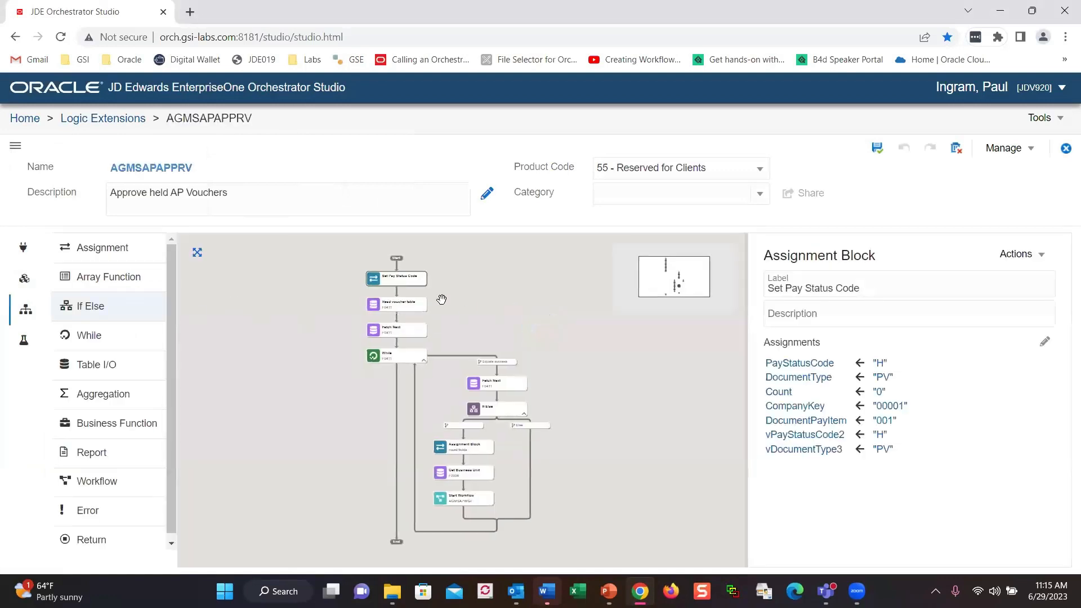
{"action": "left_click", "coordinate": [197, 254]}
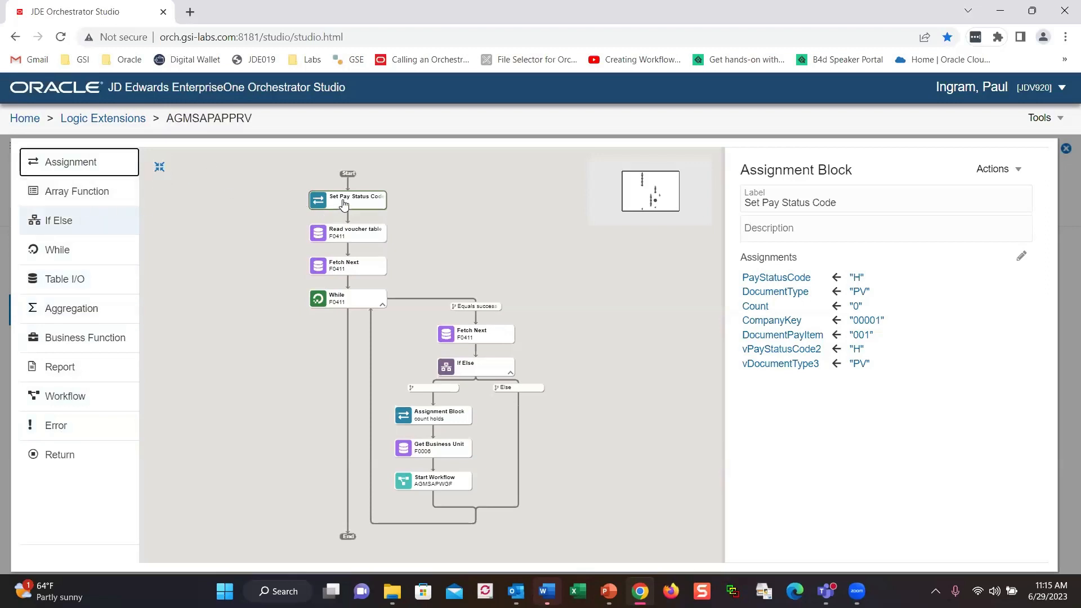
Inspect the Set Pay Status Code, Read voucher table (F0411 Select) and Fetch Next step properties.
{"action": "left_click", "coordinate": [344, 205]}
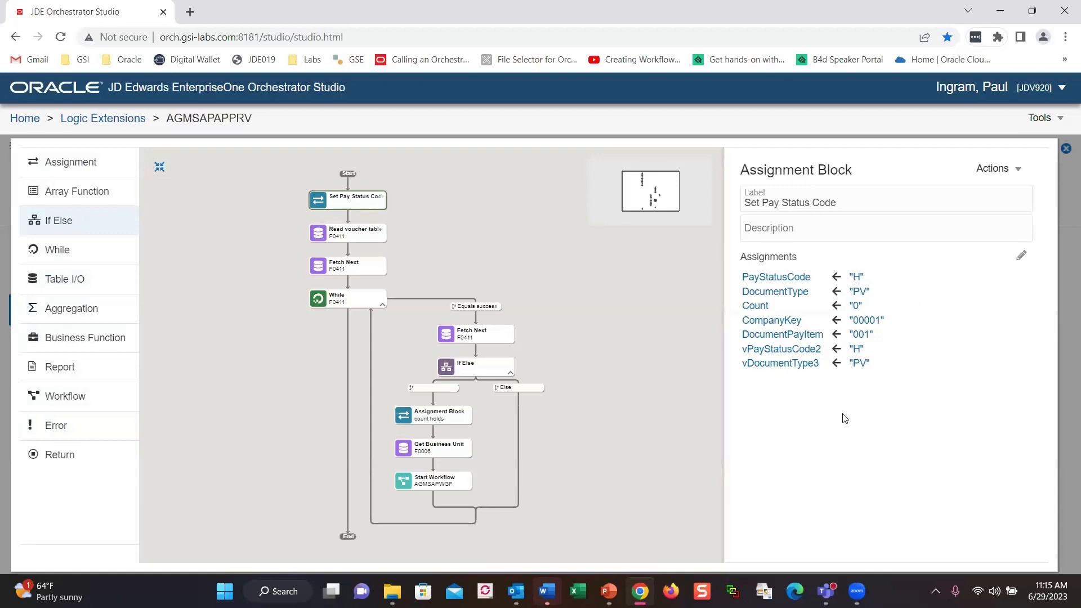
{"action": "mouse_move", "coordinate": [792, 391]}
{"action": "left_mouse_down"}
{"action": "mouse_move", "coordinate": [948, 398]}
{"action": "mouse_move", "coordinate": [935, 353]}
{"action": "left_mouse_up"}
{"action": "mouse_move", "coordinate": [940, 297]}
{"action": "left_mouse_down"}
{"action": "mouse_move", "coordinate": [859, 264]}
{"action": "mouse_move", "coordinate": [757, 273]}
{"action": "mouse_move", "coordinate": [756, 374]}
{"action": "left_mouse_up"}
{"action": "key", "text": "Escape"}
{"action": "left_click", "coordinate": [361, 239]}
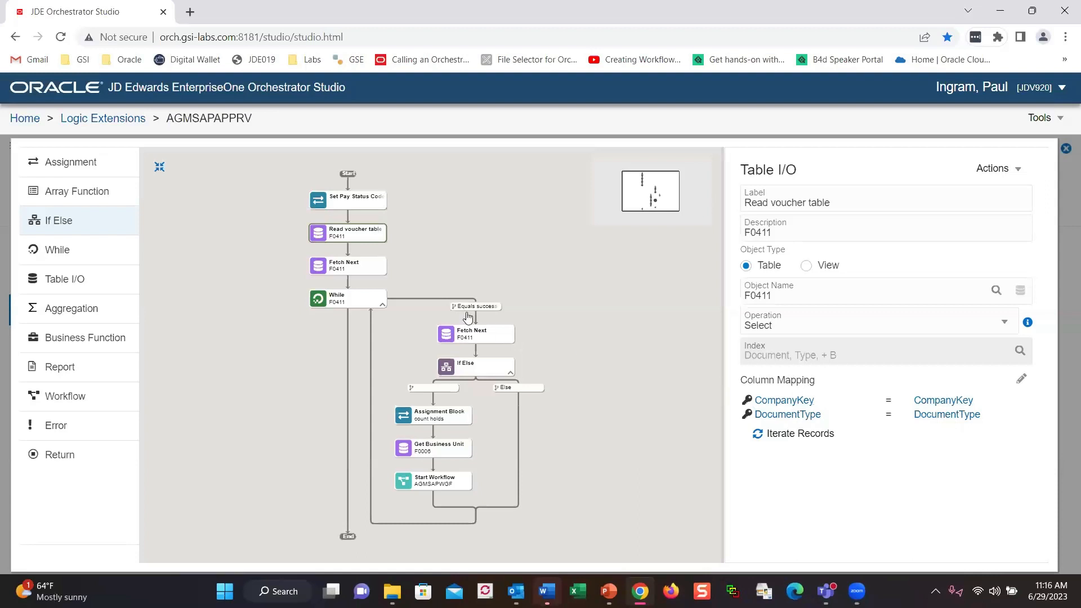
{"action": "left_click", "coordinate": [366, 269]}
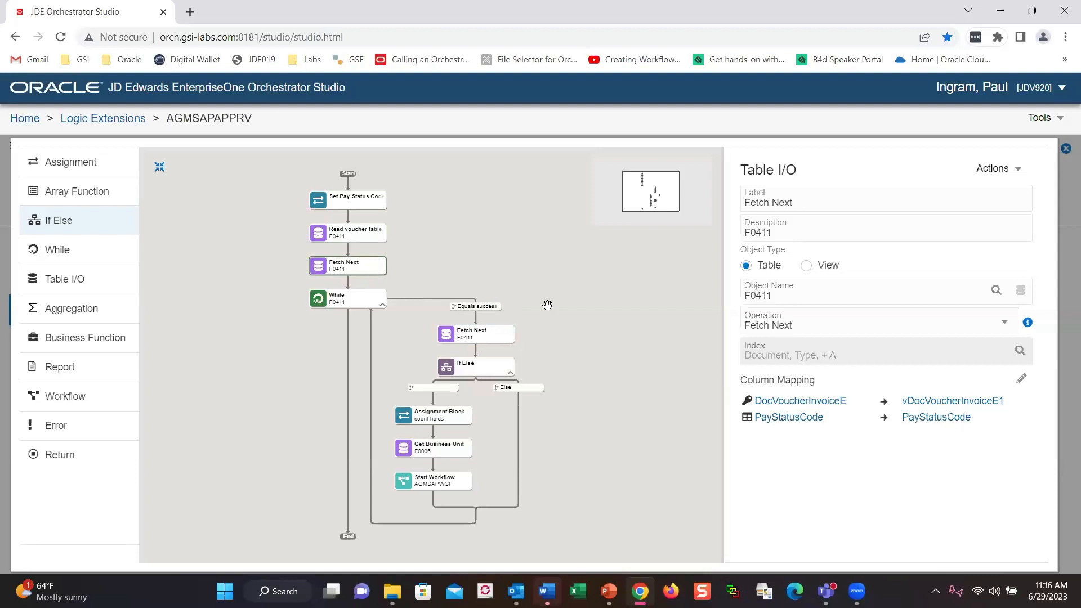
Inspect the While criteria, inner Fetch Next column mappings, and If Else PayStatusCode/DocumentType conditions.
{"action": "left_click", "coordinate": [353, 305]}
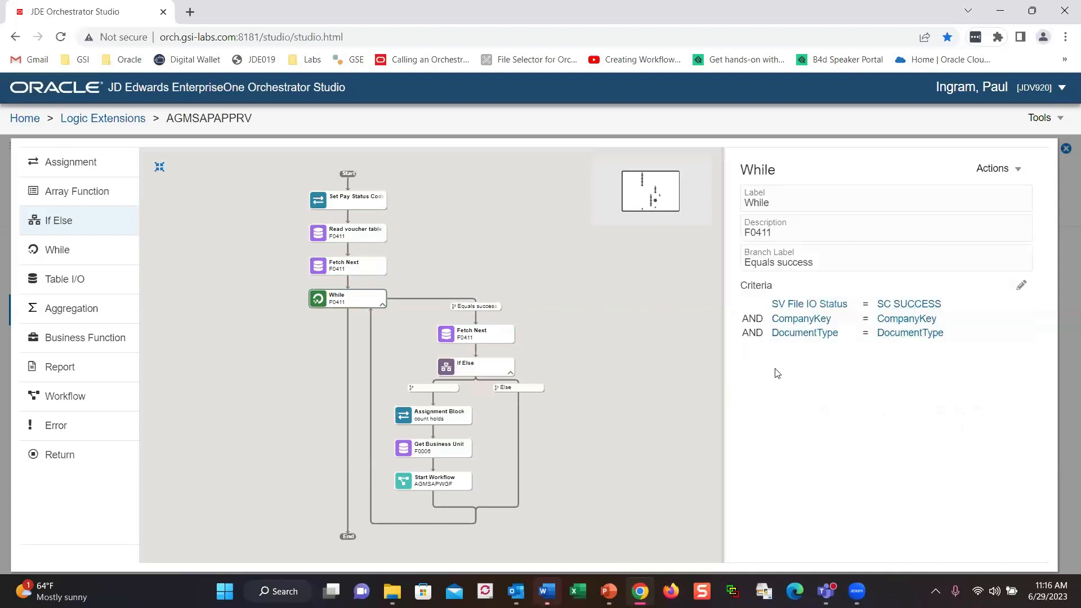
{"action": "key", "text": "ctrl+2"}
{"action": "mouse_move", "coordinate": [775, 358]}
{"action": "left_mouse_down"}
{"action": "mouse_move", "coordinate": [967, 358]}
{"action": "mouse_move", "coordinate": [884, 280]}
{"action": "mouse_move", "coordinate": [771, 280]}
{"action": "mouse_move", "coordinate": [746, 373]}
{"action": "mouse_move", "coordinate": [782, 367]}
{"action": "left_mouse_up"}
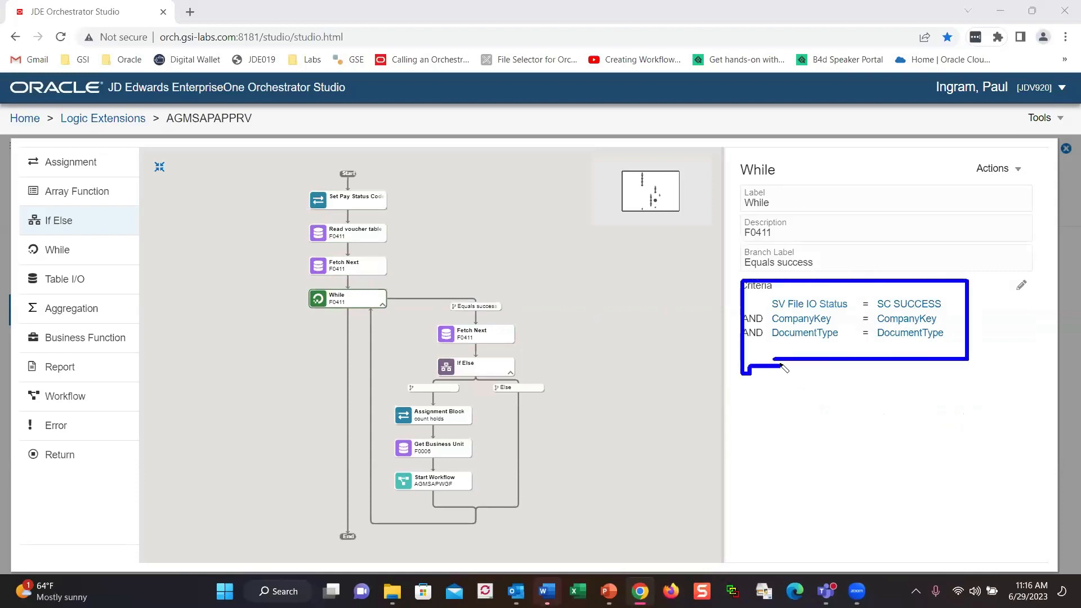
{"action": "key", "text": "Escape"}
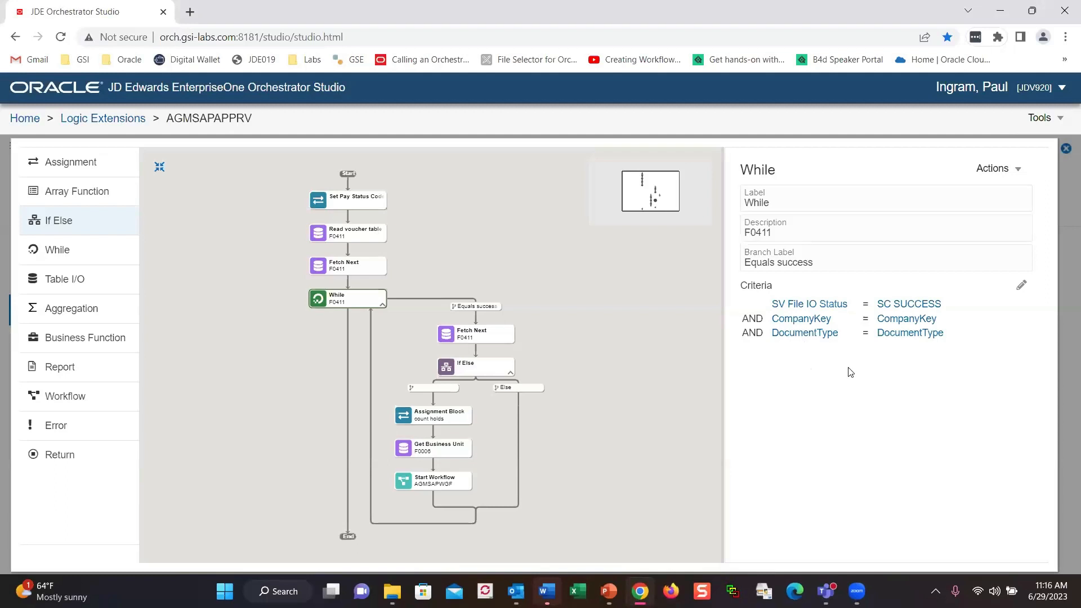
{"action": "left_click", "coordinate": [493, 341]}
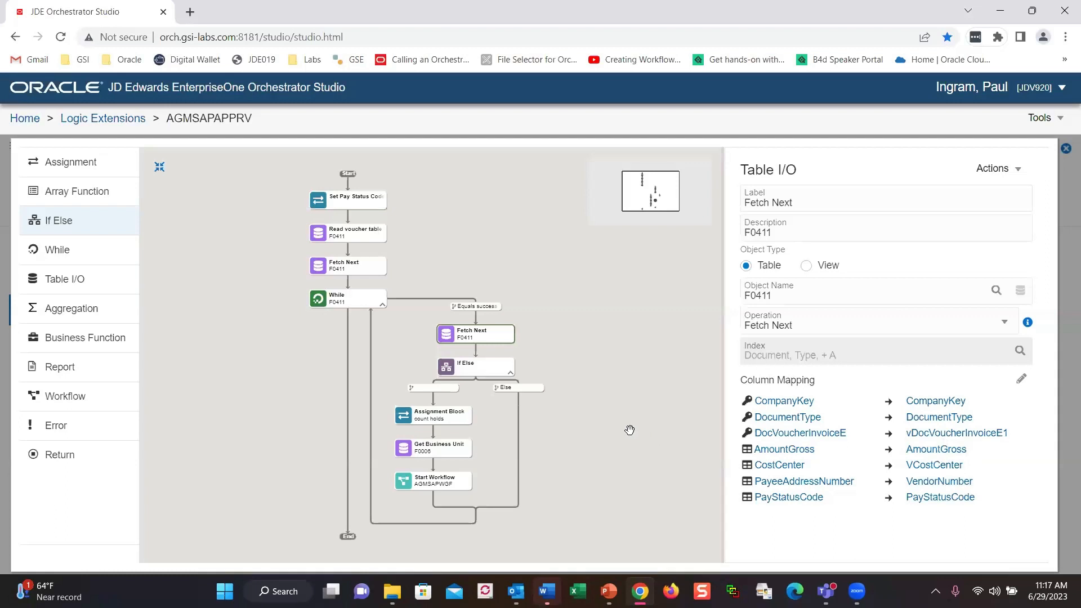
{"action": "left_click", "coordinate": [492, 372]}
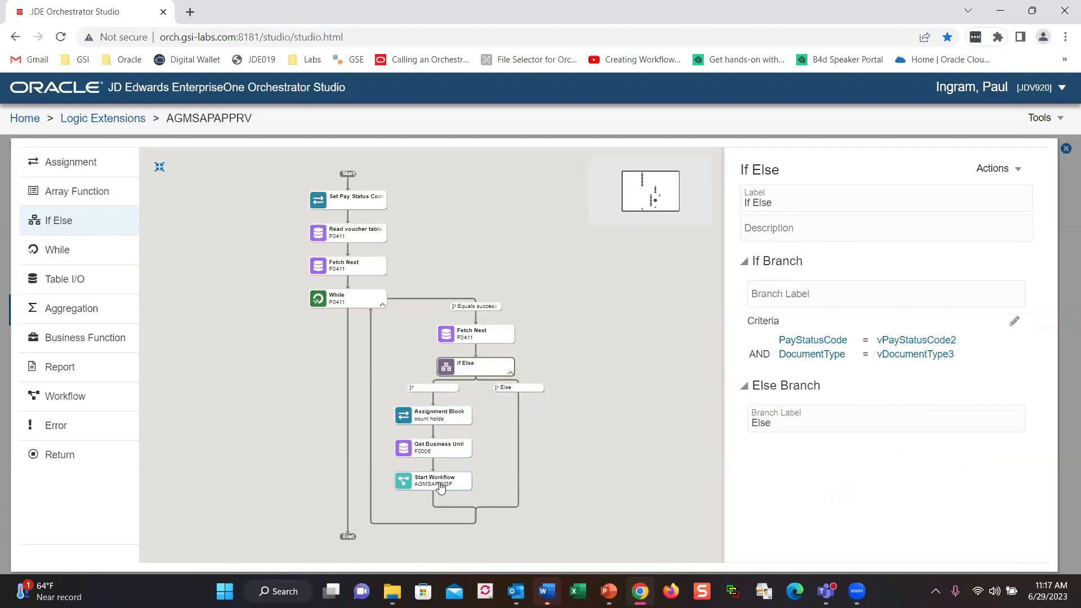
Inspect the count holds assignment, F0006 Get Business Unit lookup, and Start Workflow call to AGMSAPWGF.
{"action": "left_click", "coordinate": [423, 422]}
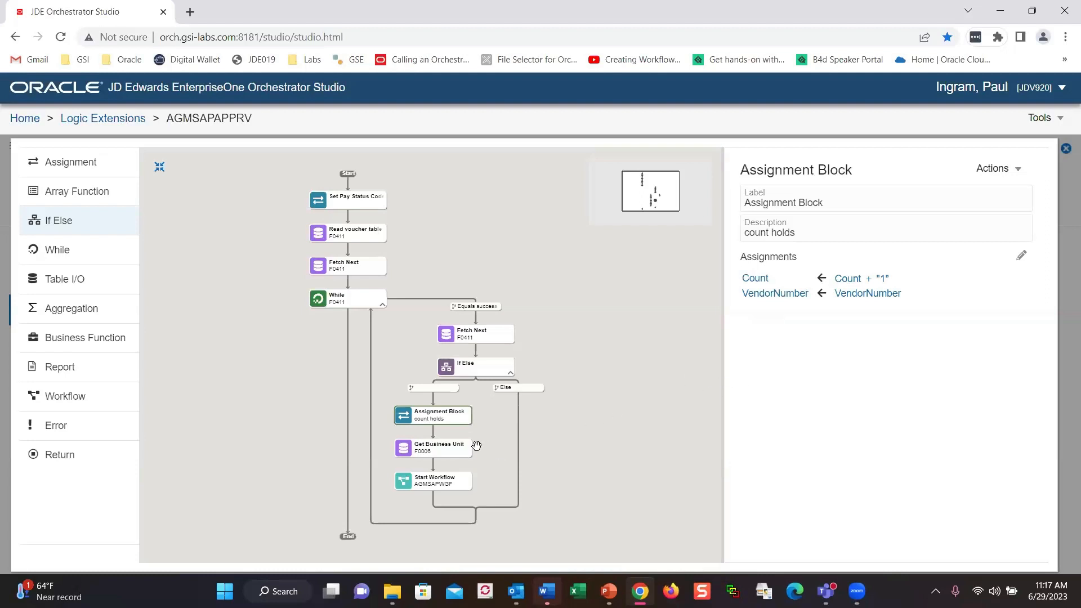
{"action": "left_click", "coordinate": [437, 454]}
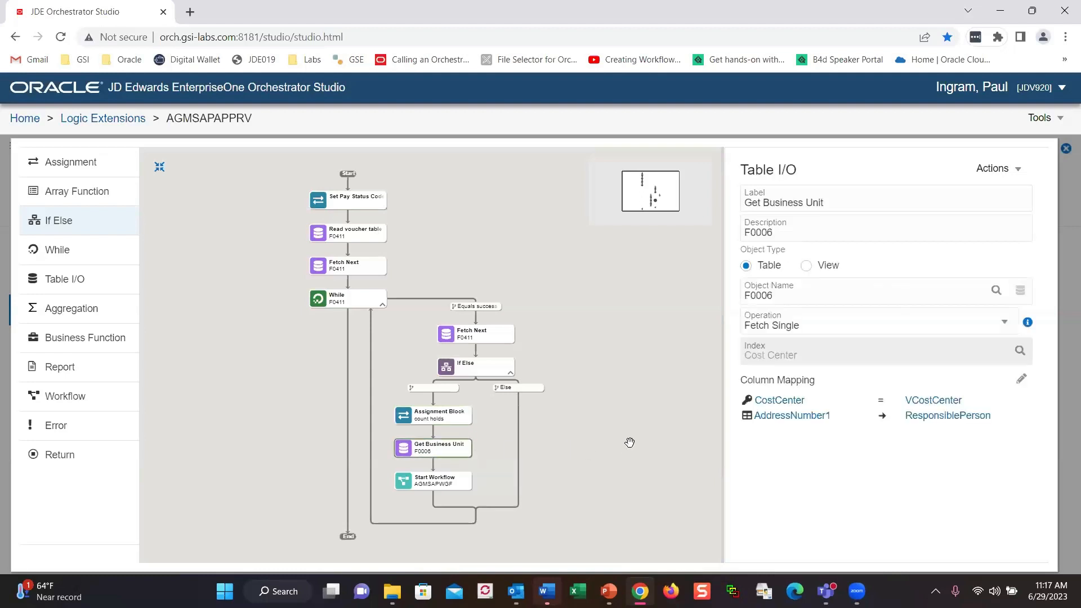
{"action": "left_click", "coordinate": [490, 339]}
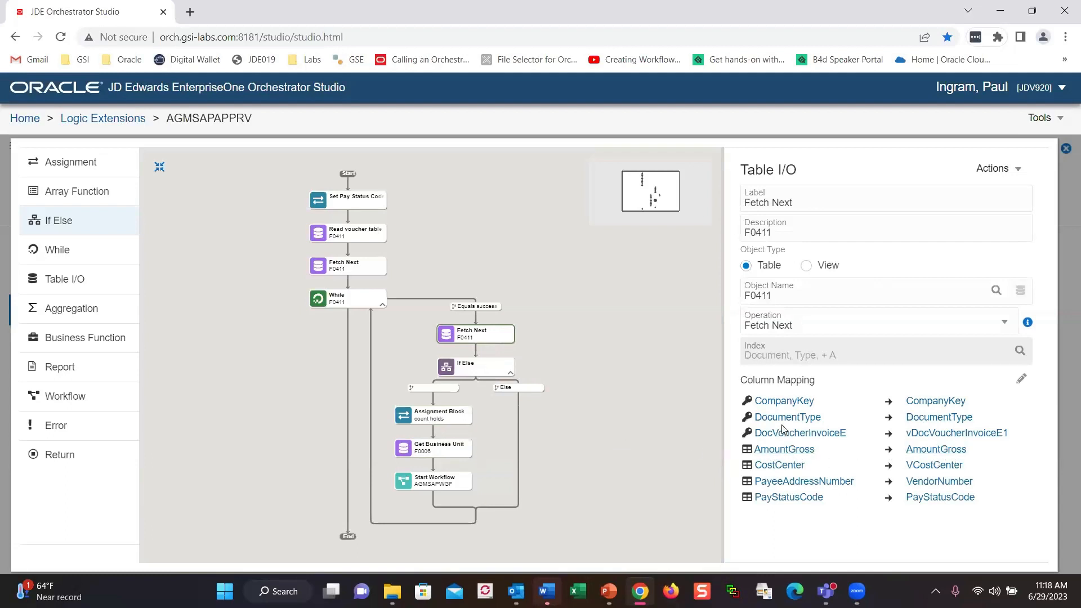
{"action": "left_click", "coordinate": [441, 451]}
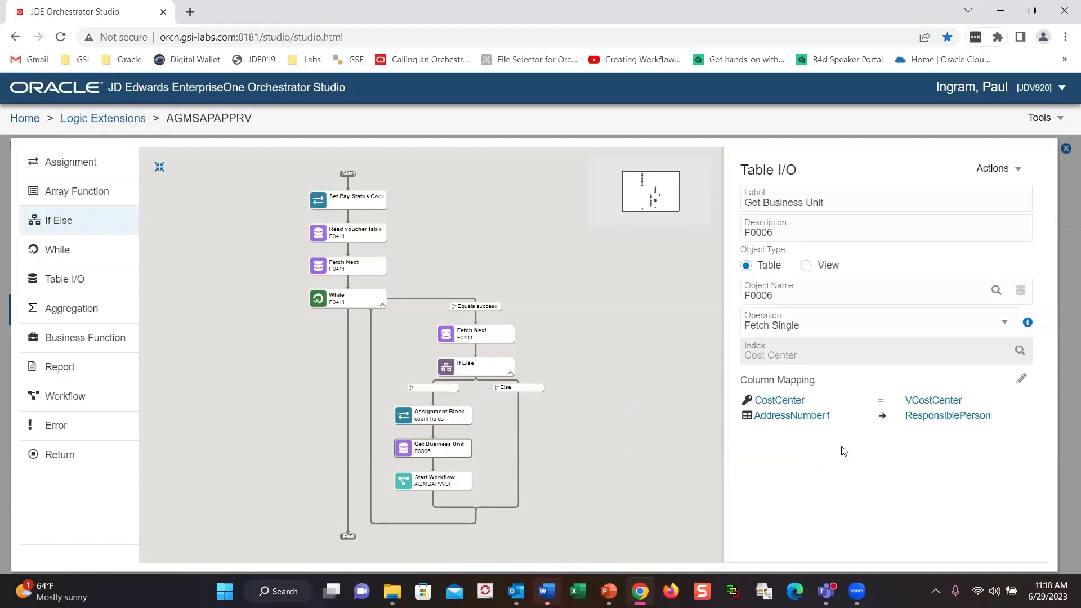
{"action": "left_click", "coordinate": [437, 486]}
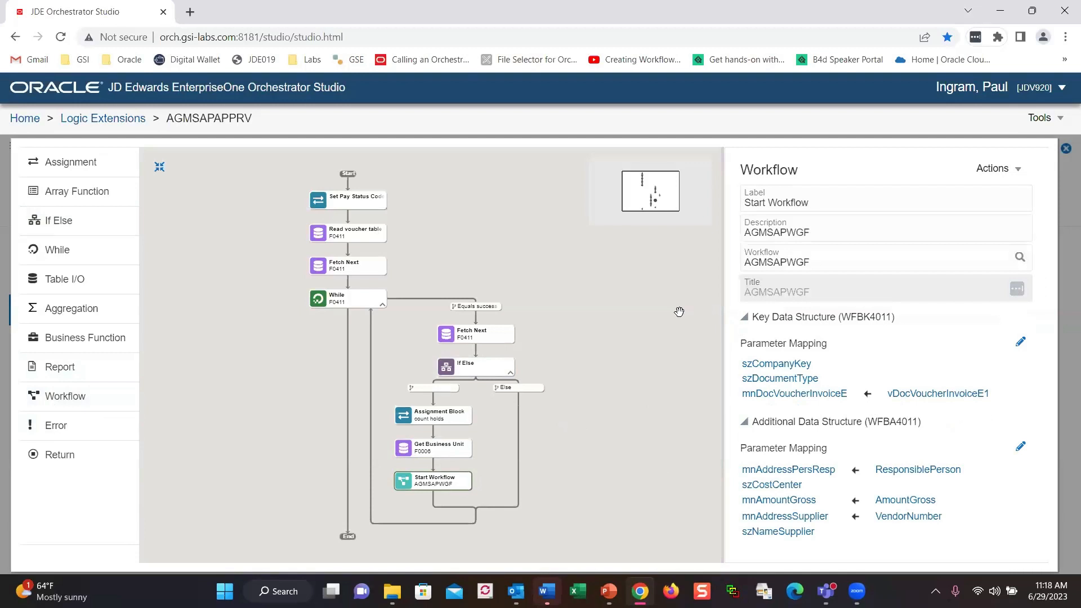
{"action": "key", "text": "ctrl+2"}
{"action": "mouse_move", "coordinate": [678, 312]}
{"action": "left_mouse_down"}
{"action": "mouse_move", "coordinate": [1031, 312]}
{"action": "mouse_move", "coordinate": [1057, 338]}
{"action": "mouse_move", "coordinate": [1069, 457]}
{"action": "mouse_move", "coordinate": [1004, 524]}
{"action": "mouse_move", "coordinate": [678, 526]}
{"action": "mouse_move", "coordinate": [679, 328]}
{"action": "left_mouse_up"}
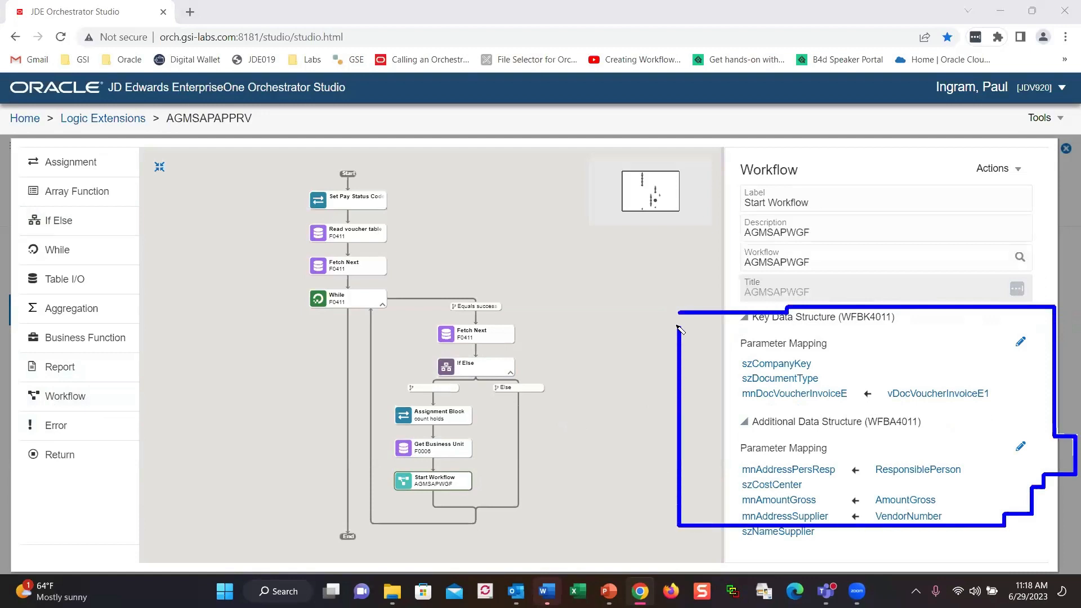
{"action": "key", "text": "Escape"}
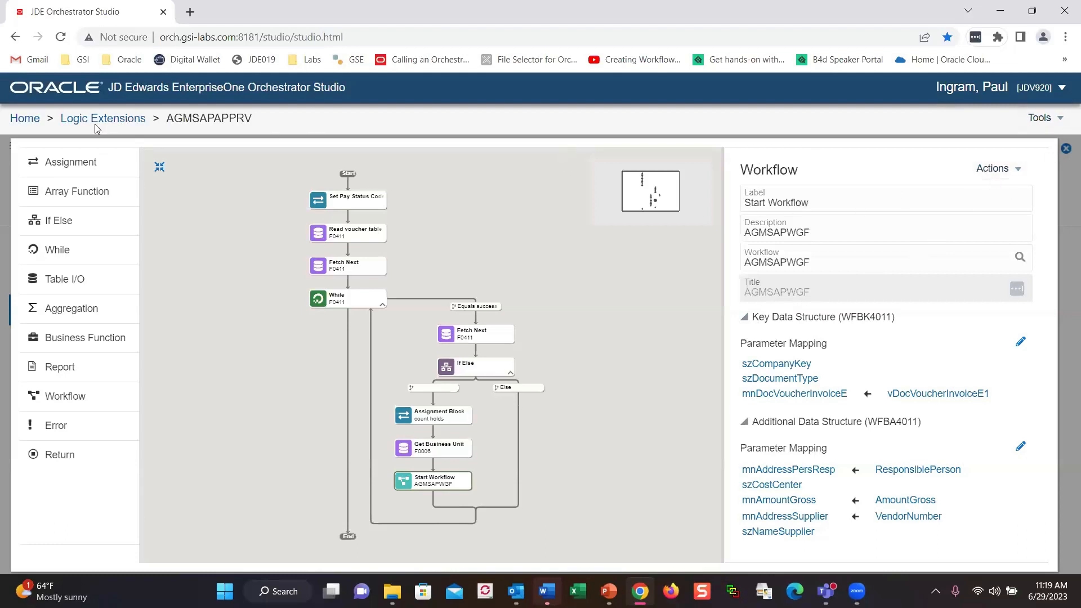
From Home, search Workflows for 'AG' and open the active AGMSAPWGF workflow.
{"action": "left_click", "coordinate": [25, 118]}
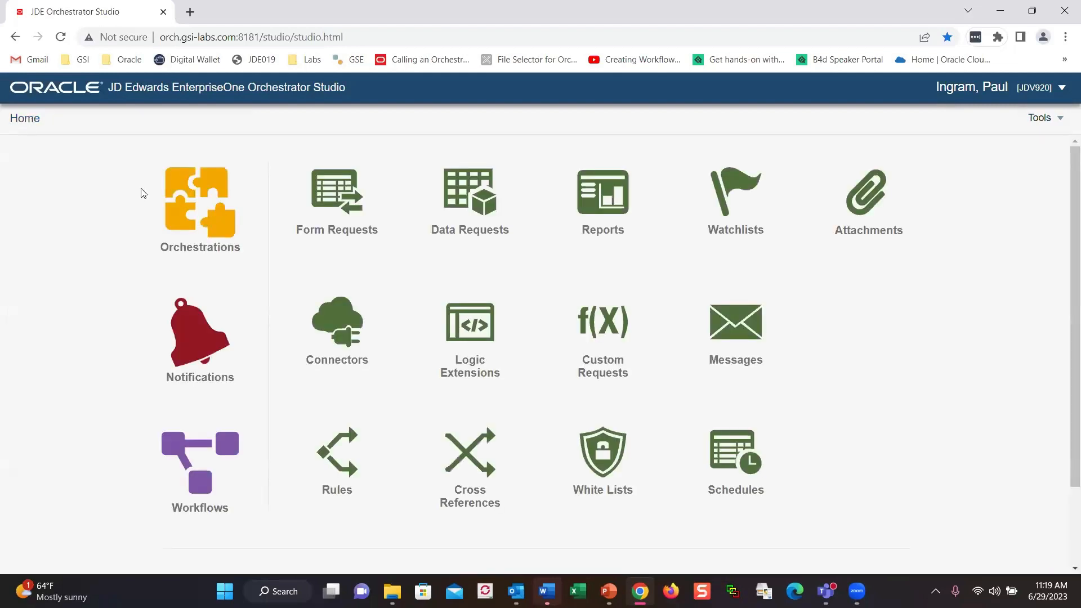
{"action": "left_click", "coordinate": [195, 457]}
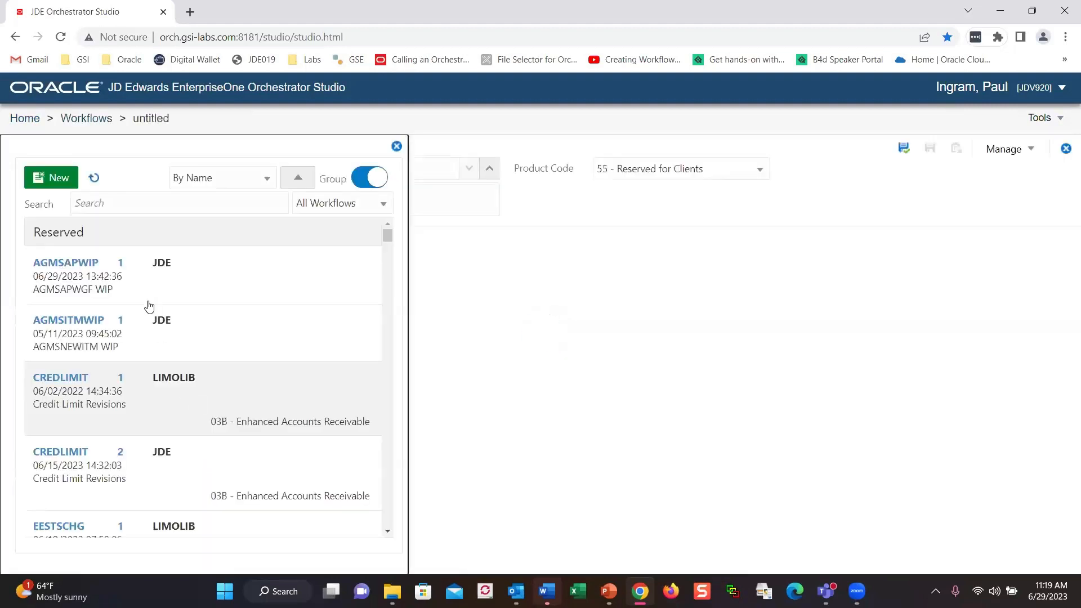
{"action": "left_click", "coordinate": [100, 202]}
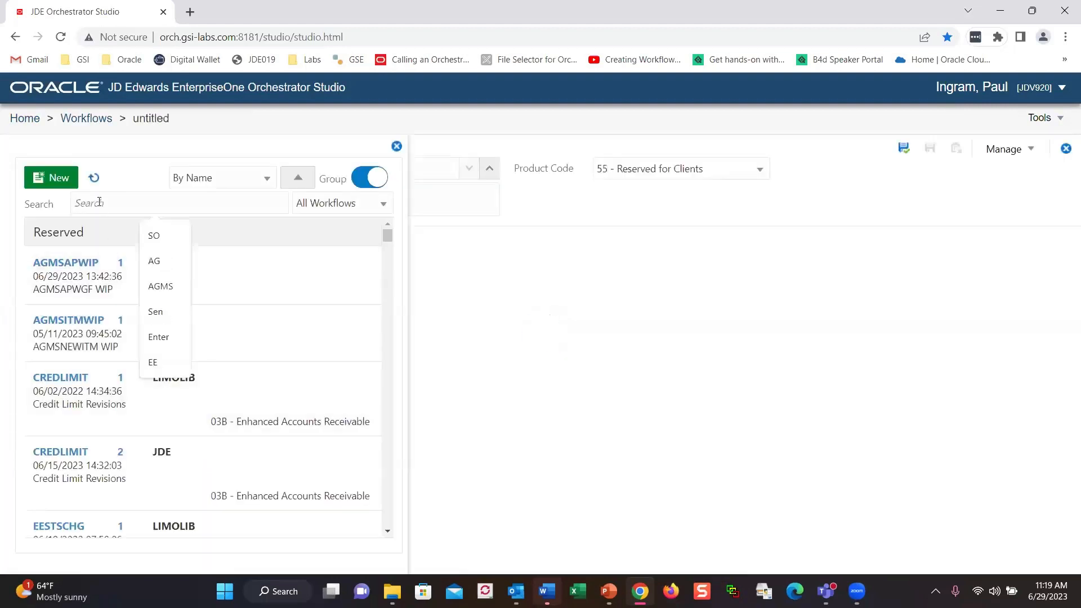
{"action": "type", "text": "AG"}
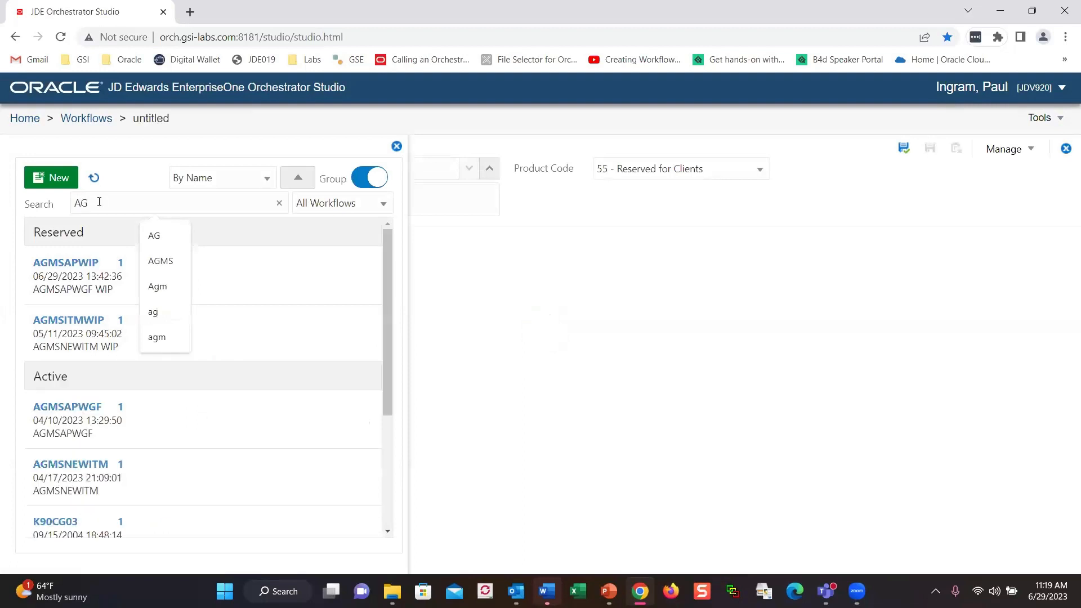
{"action": "left_click", "coordinate": [90, 420]}
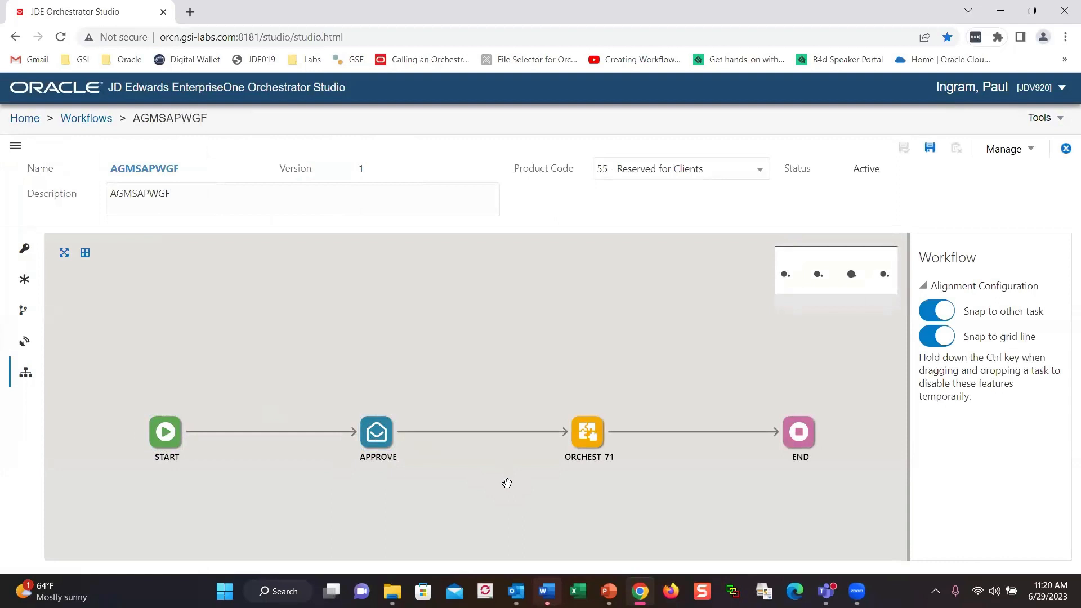
Select the APPROVE task to view its Priority Mail message, subject 'Voucher Requires your approval'.
{"action": "left_click", "coordinate": [377, 441]}
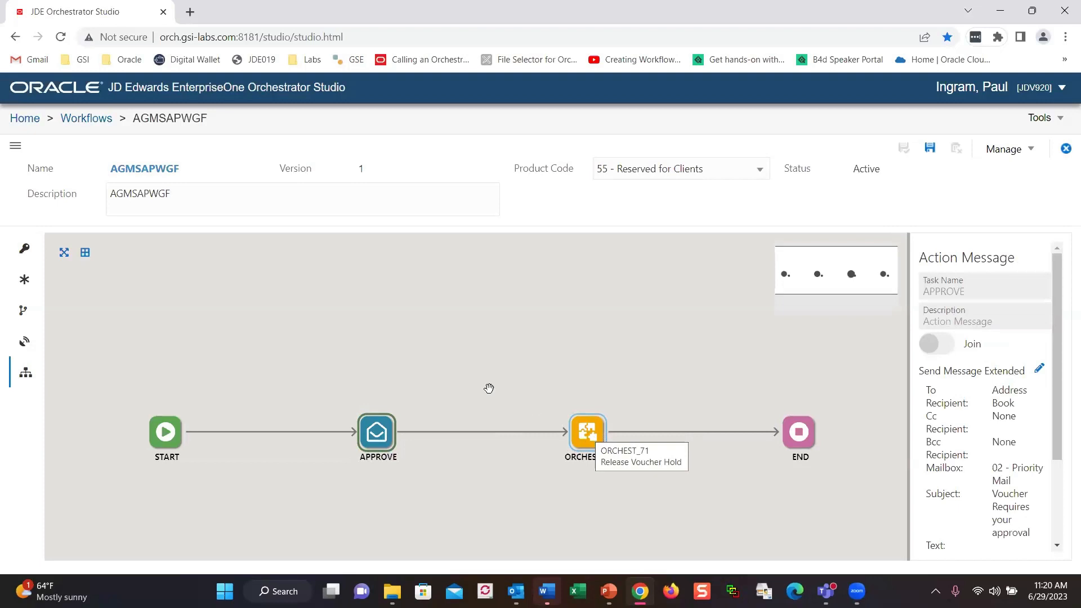
Open the reserved AGMSAPWIP workflow, pan to show END, and select its APPROVE task.
{"action": "left_click", "coordinate": [91, 123]}
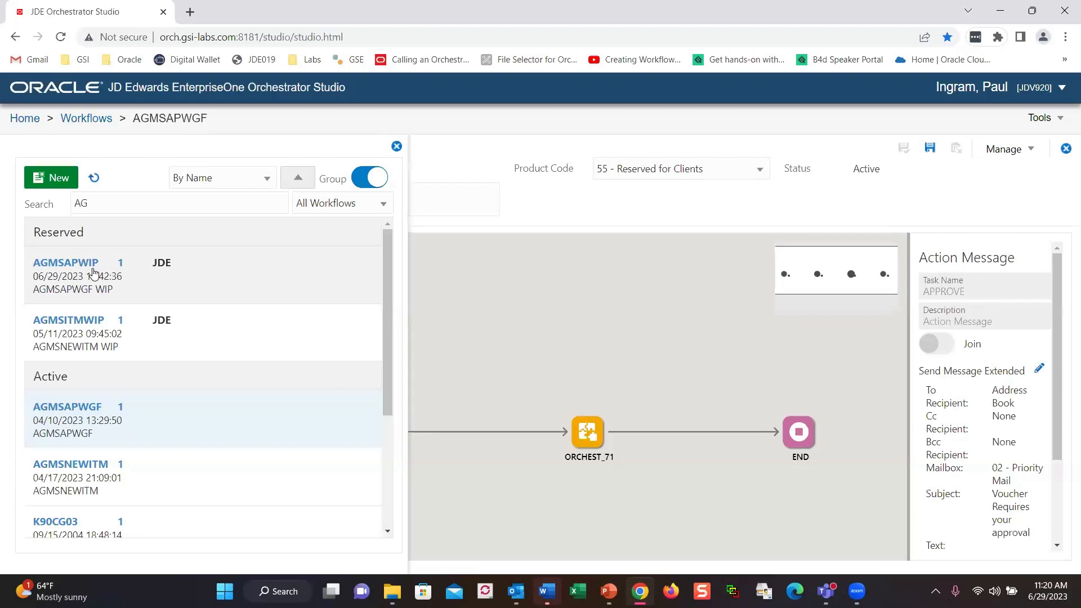
{"action": "left_click", "coordinate": [94, 273]}
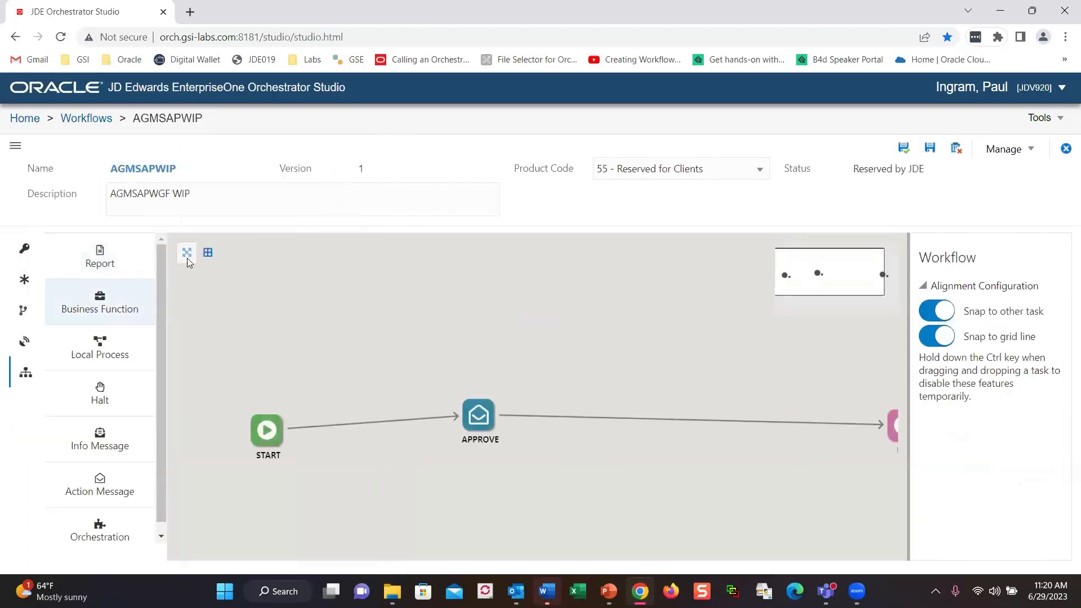
{"action": "left_click_drag", "start_coordinate": [518, 347], "coordinate": [468, 323]}
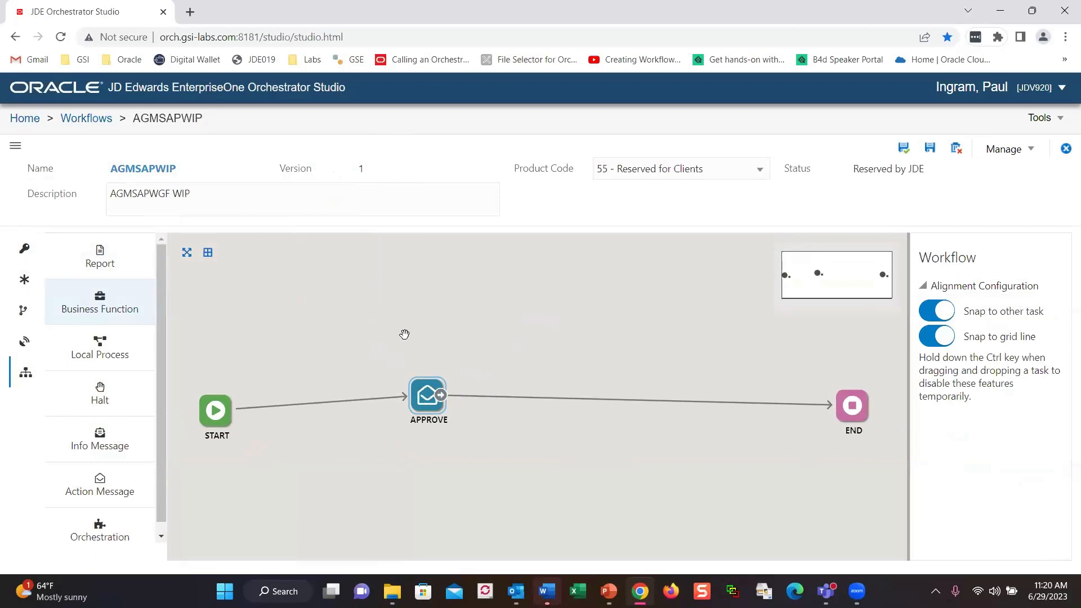
{"action": "left_click", "coordinate": [426, 396]}
{"action": "left_click", "coordinate": [1039, 390]}
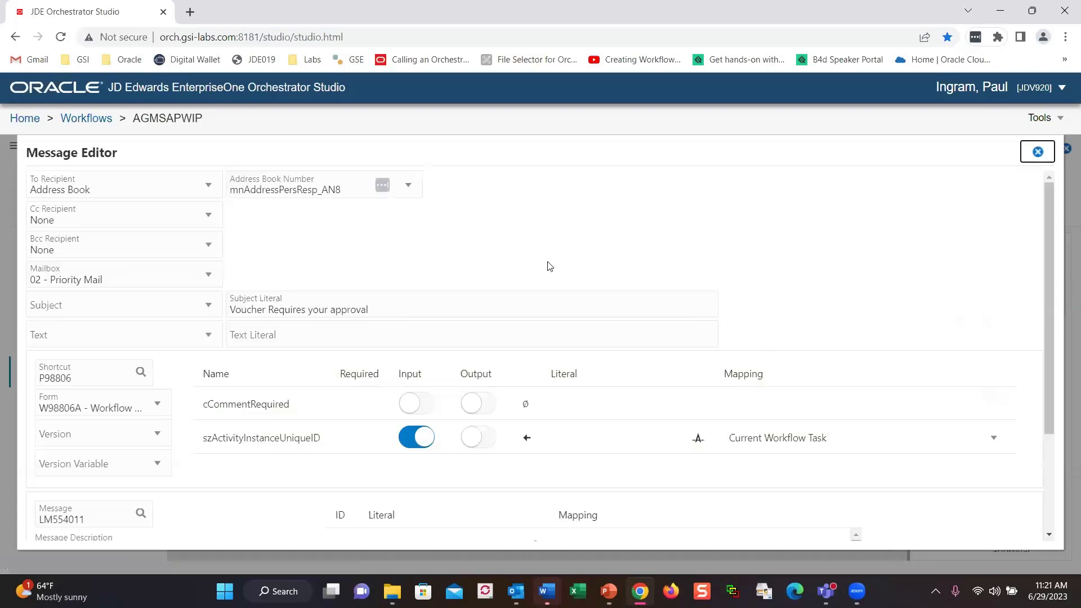
{"action": "scroll", "coordinate": [393, 316], "scroll_direction": "down", "scroll_amount": 1}
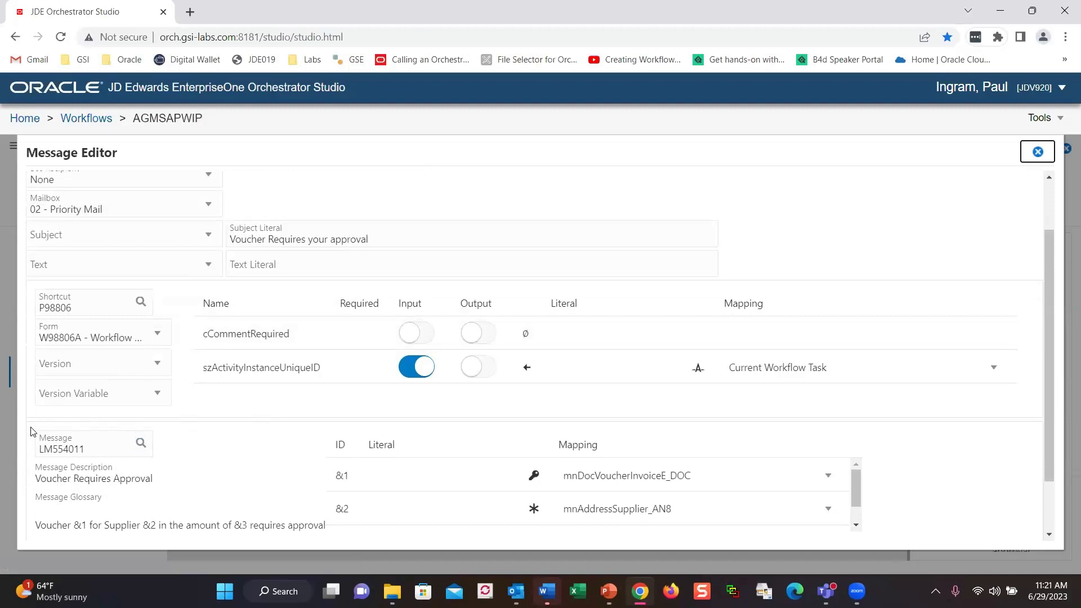
{"action": "key", "text": "ctrl+2"}
{"action": "mouse_move", "coordinate": [30, 427]}
{"action": "left_mouse_down"}
{"action": "mouse_move", "coordinate": [163, 427]}
{"action": "mouse_move", "coordinate": [179, 493]}
{"action": "left_mouse_up"}
{"action": "key", "text": "Escape"}
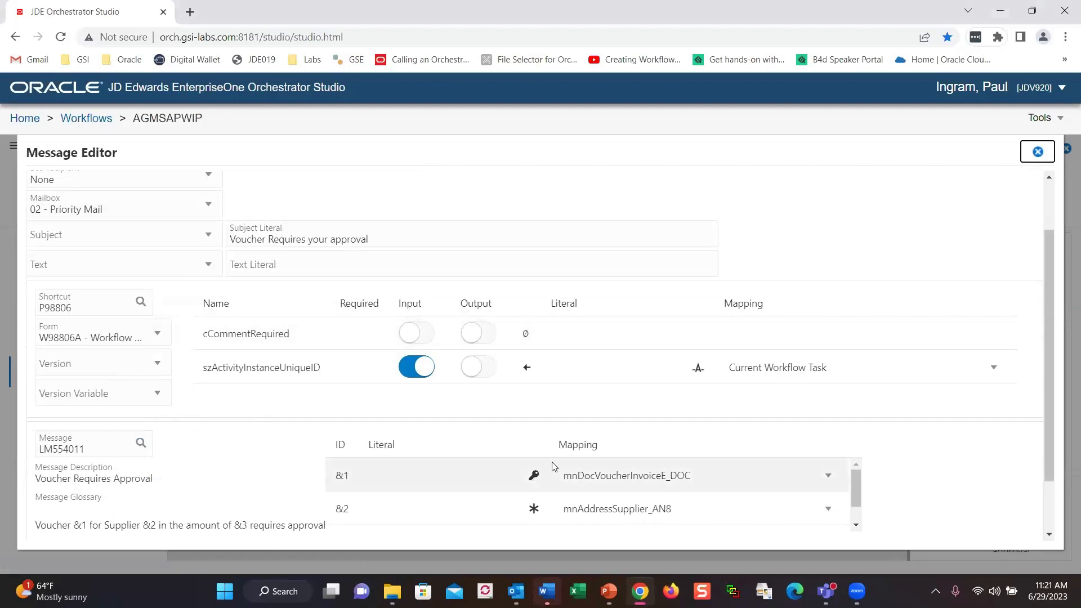
{"action": "left_click_drag", "start_coordinate": [1050, 457], "coordinate": [1048, 491]}
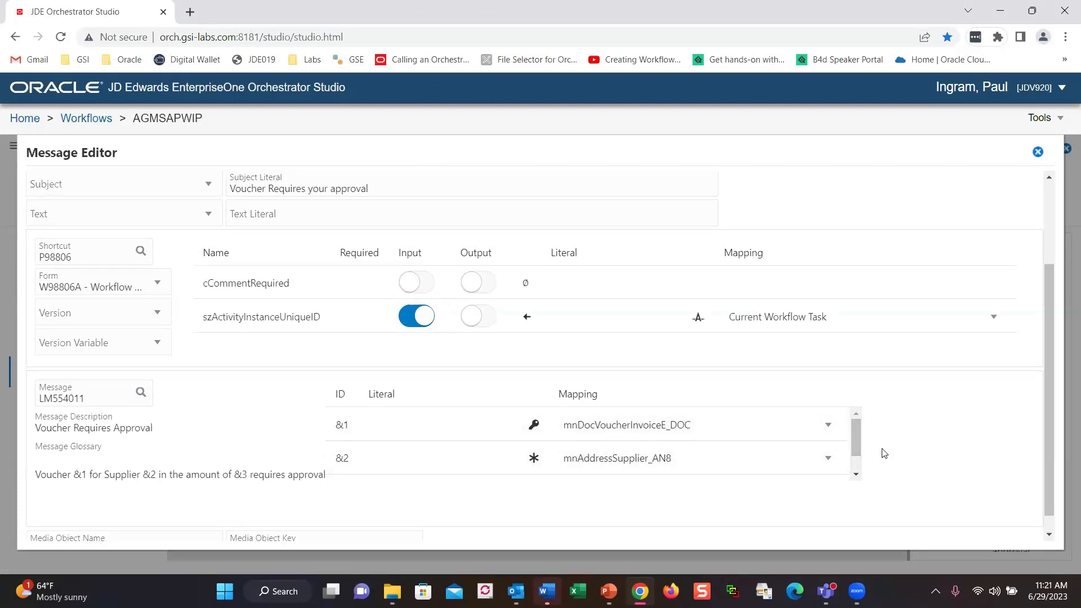
{"action": "left_click_drag", "start_coordinate": [856, 447], "coordinate": [855, 478]}
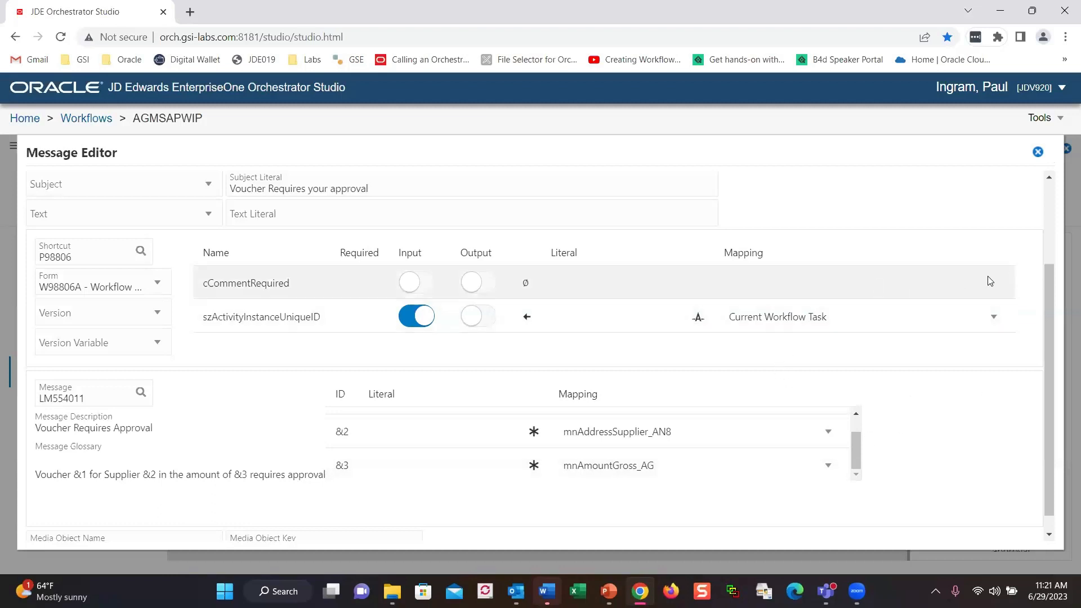
{"action": "left_click_drag", "start_coordinate": [1049, 275], "coordinate": [1057, 198]}
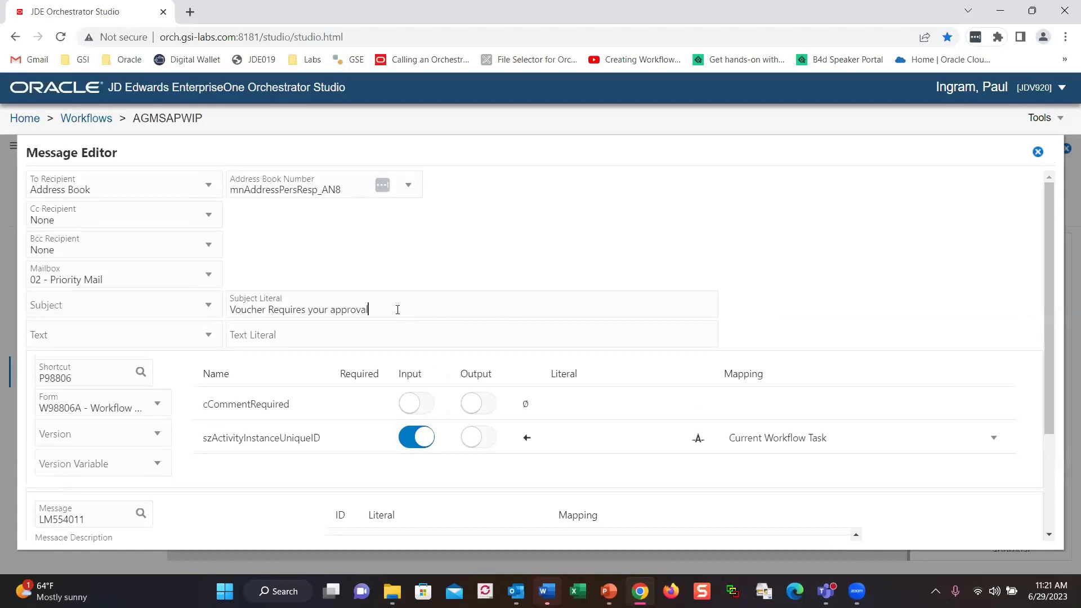
Append ' Please Approve by EOD' to the subject, then reopen the Send Message Extended editor.
{"action": "type", "text": "Please Approve by EOD"}
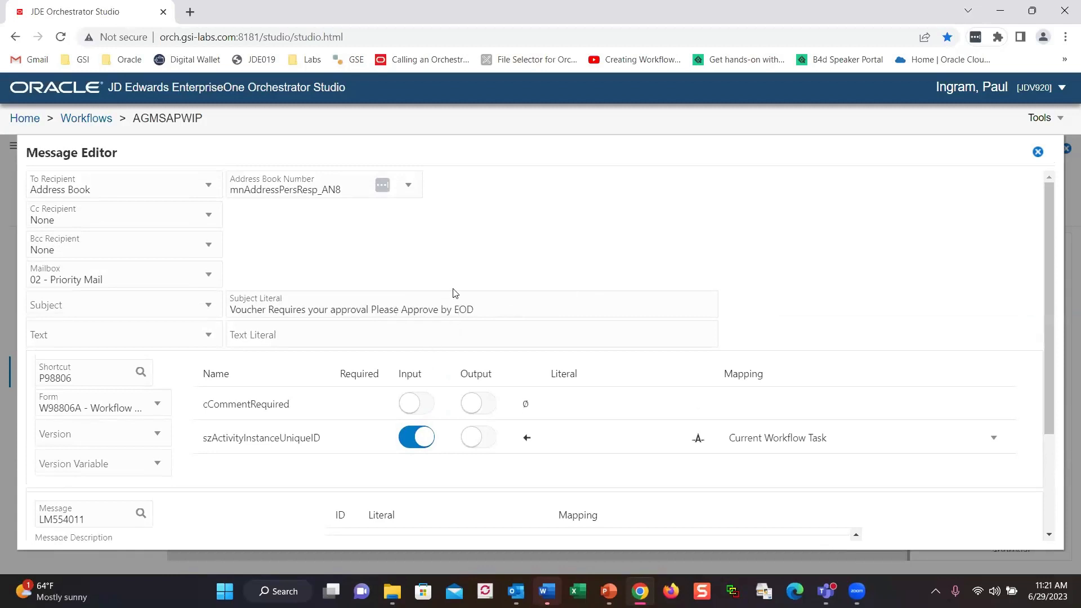
{"action": "left_click", "coordinate": [1039, 156]}
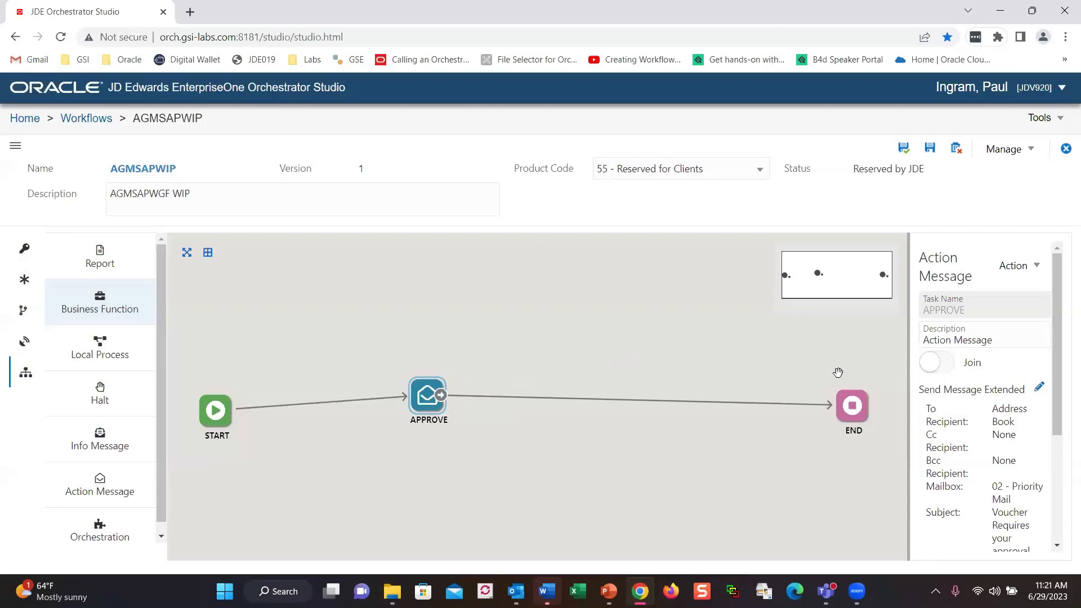
{"action": "left_click", "coordinate": [1040, 388]}
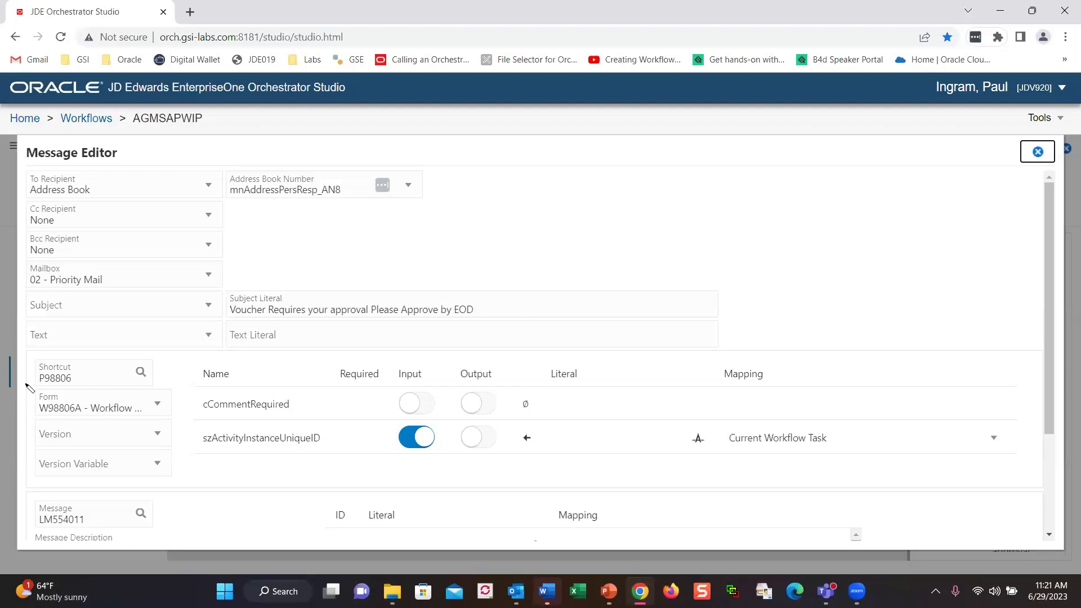
{"action": "key", "text": "ctrl+2"}
{"action": "mouse_move", "coordinate": [33, 353]}
{"action": "left_mouse_down"}
{"action": "mouse_move", "coordinate": [32, 394]}
{"action": "mouse_move", "coordinate": [184, 397]}
{"action": "mouse_move", "coordinate": [184, 351]}
{"action": "mouse_move", "coordinate": [34, 354]}
{"action": "left_mouse_up"}
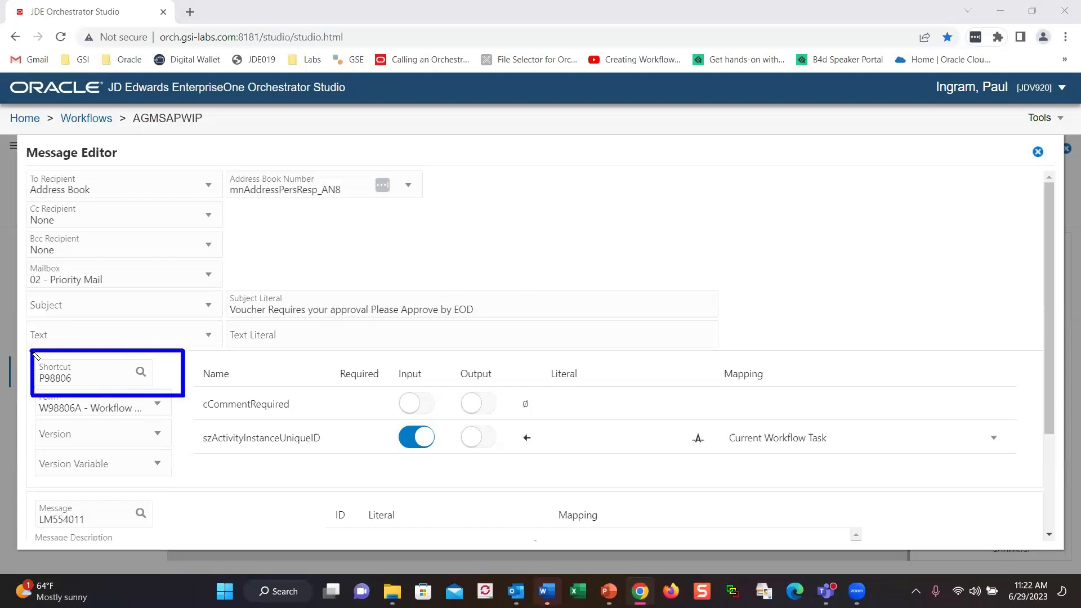
{"action": "key", "text": "Escape"}
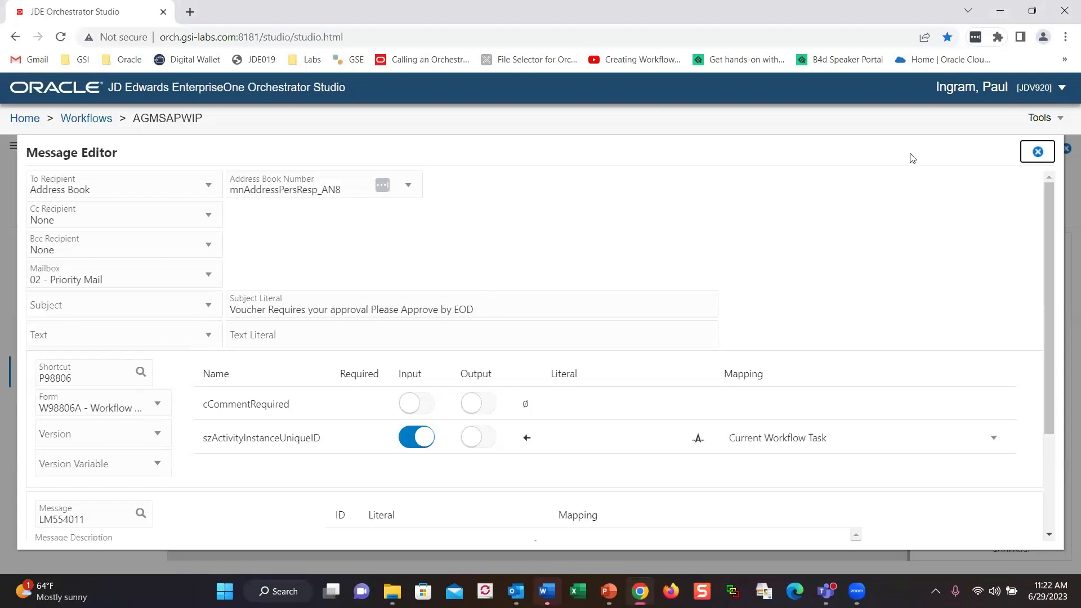
Insert orchestration task ORCHEST_40 between APPROVE and END and open its Orchestration Editor.
{"action": "left_click", "coordinate": [1043, 153]}
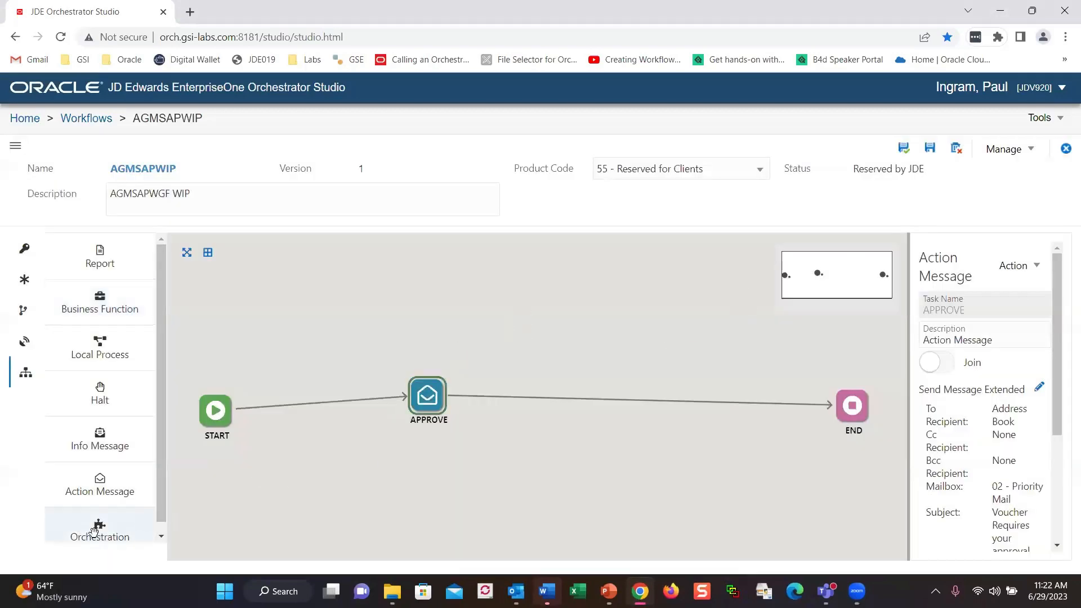
{"action": "left_click_drag", "start_coordinate": [94, 530], "coordinate": [449, 431]}
{"action": "left_click_drag", "start_coordinate": [550, 396], "coordinate": [603, 397]}
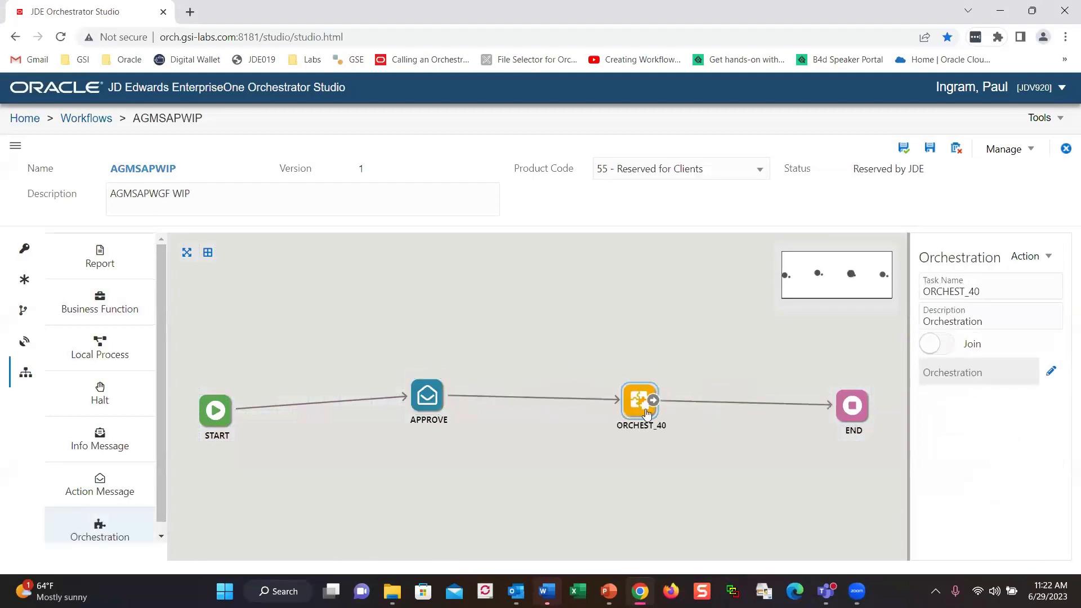
{"action": "left_click", "coordinate": [1051, 375]}
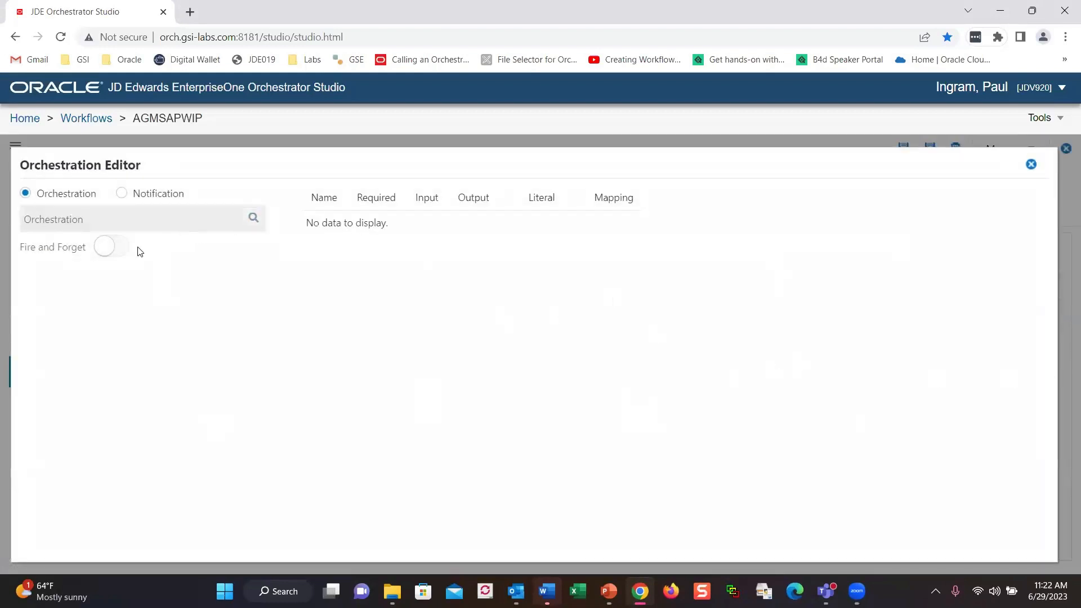
Search the orchestration lookup for AGMS and assign AGMSAPHOLDRELEASE to the task.
{"action": "left_click", "coordinate": [253, 218]}
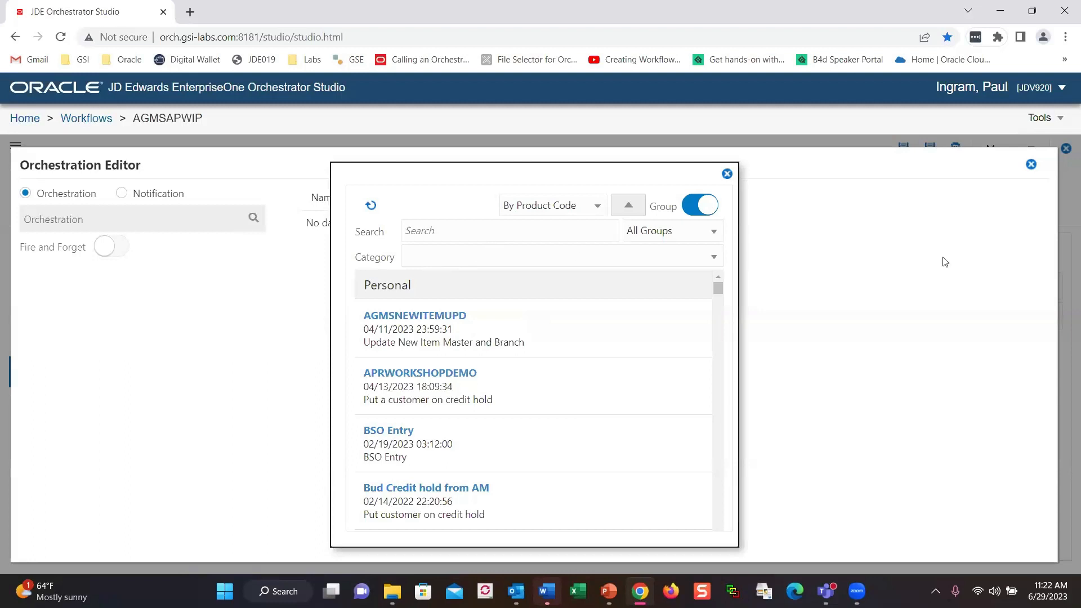
{"action": "left_click", "coordinate": [432, 233]}
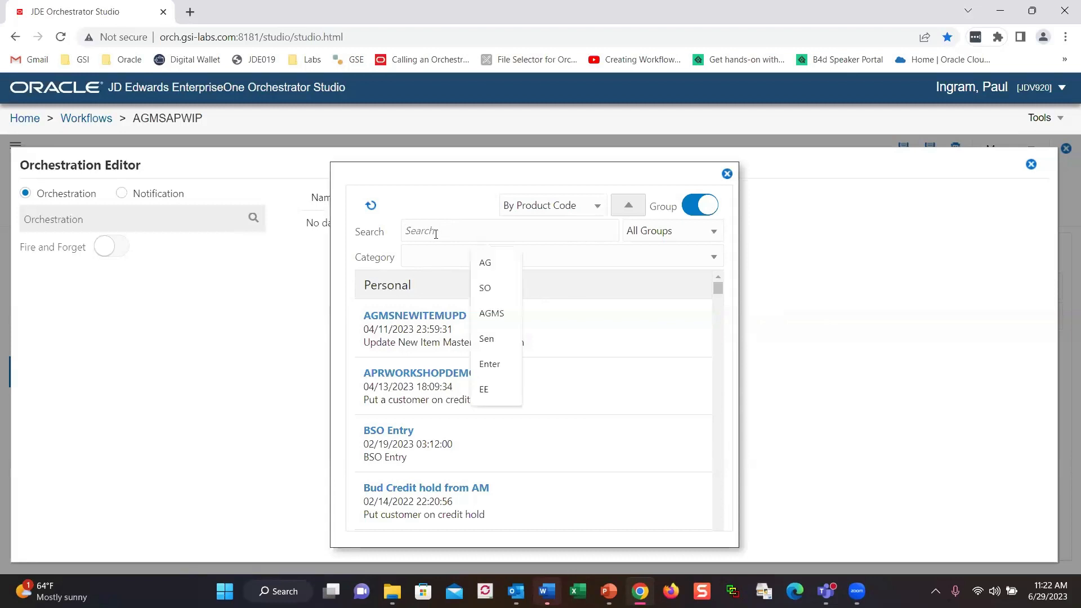
{"action": "left_click", "coordinate": [485, 314]}
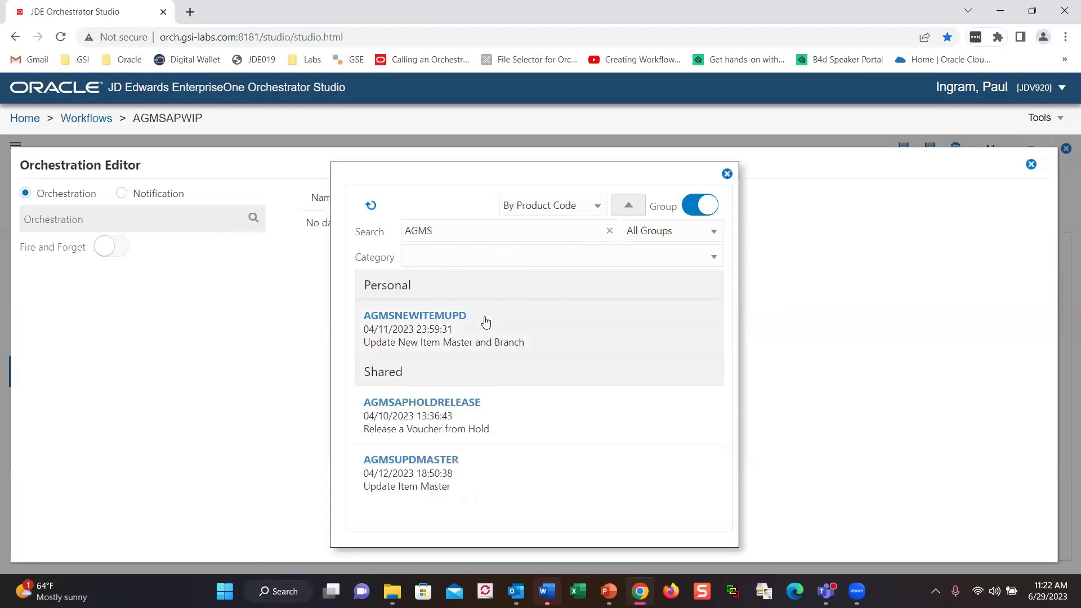
{"action": "left_click", "coordinate": [452, 414]}
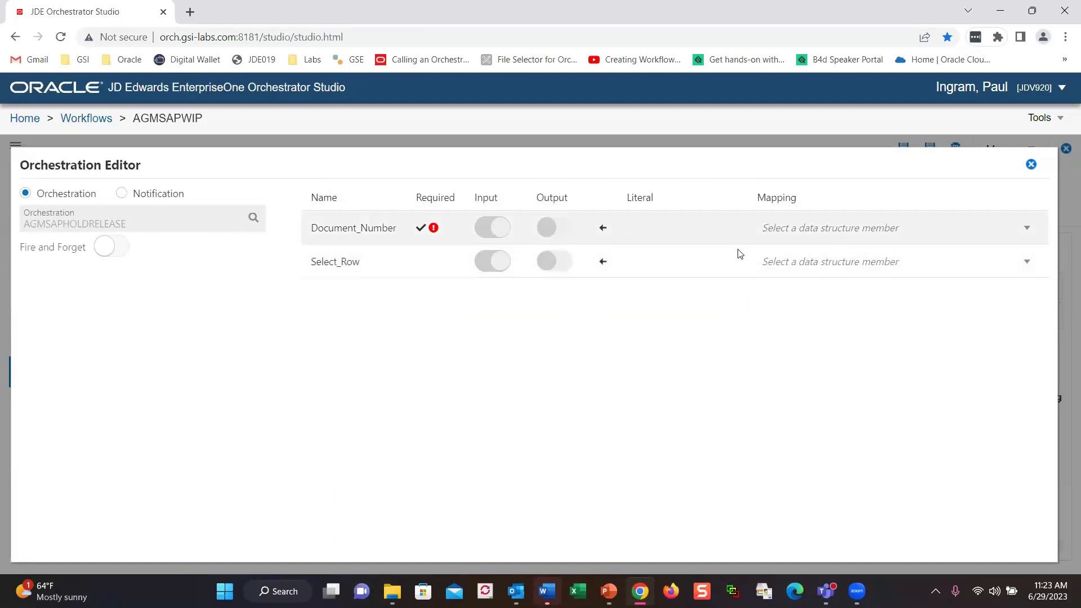
Map Document_Number to mnDocVoucherInvoiceE_DOC.
{"action": "left_click", "coordinate": [1026, 228]}
{"action": "left_click_drag", "start_coordinate": [1032, 287], "coordinate": [1032, 311]}
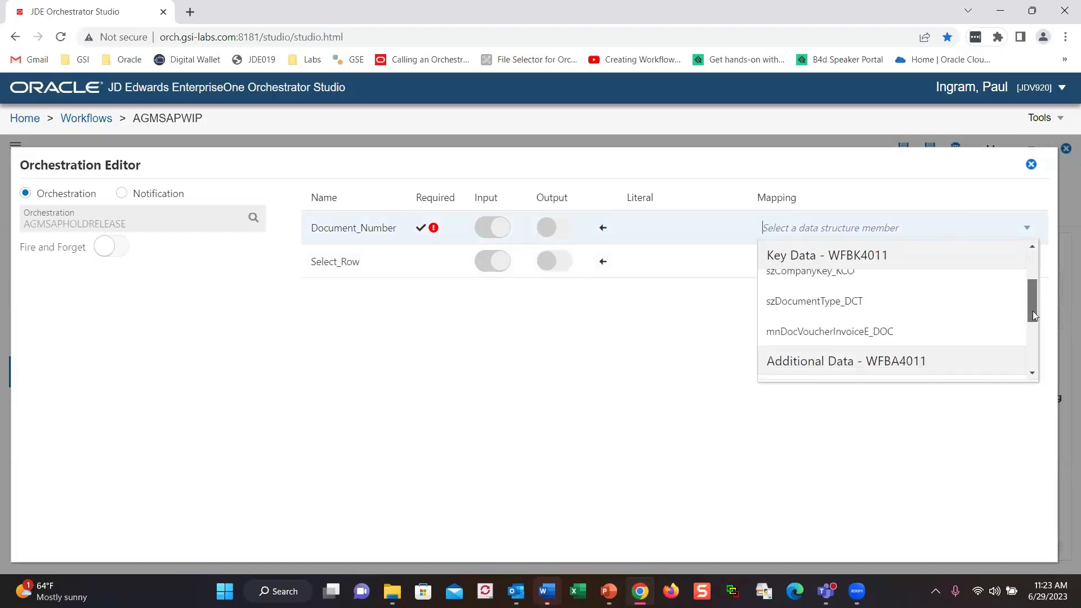
{"action": "left_click", "coordinate": [936, 337]}
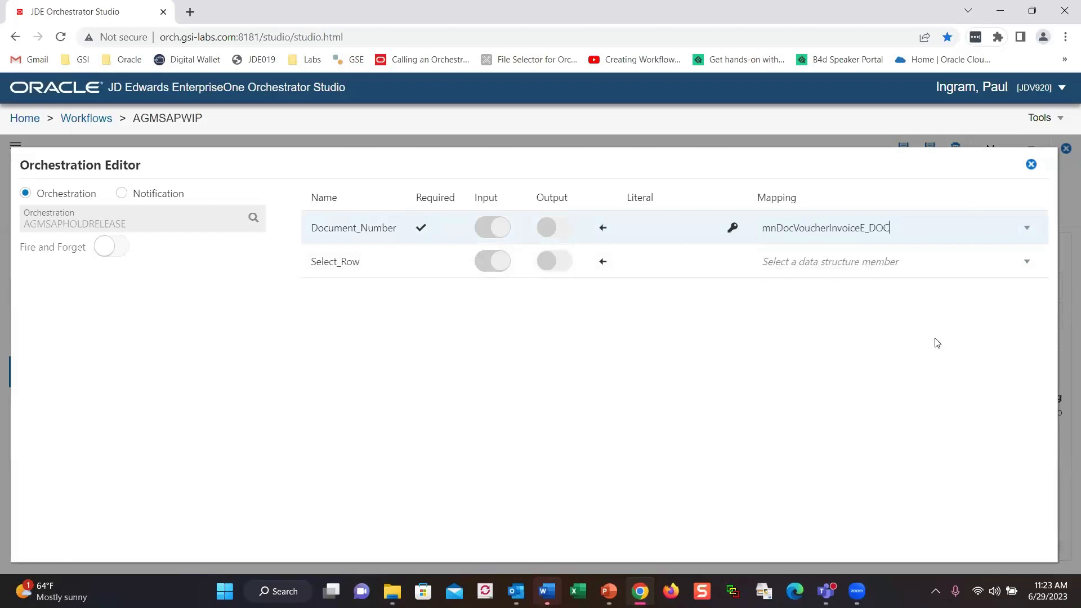
Give Select_Row a literal value of 1 and close the Orchestration Editor.
{"action": "left_click", "coordinate": [1027, 262]}
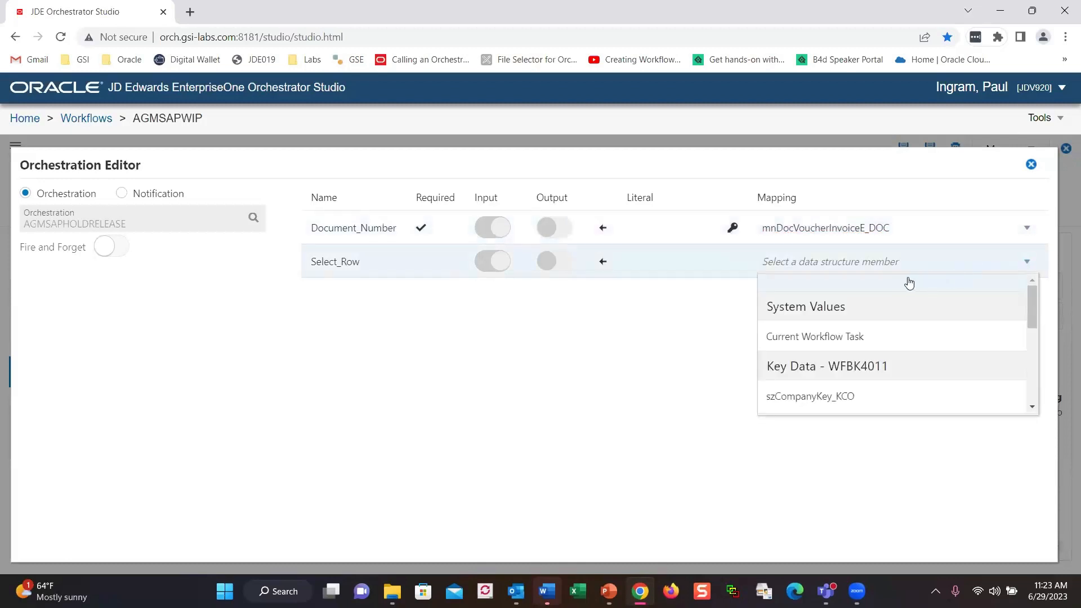
{"action": "type", "text": "1"}
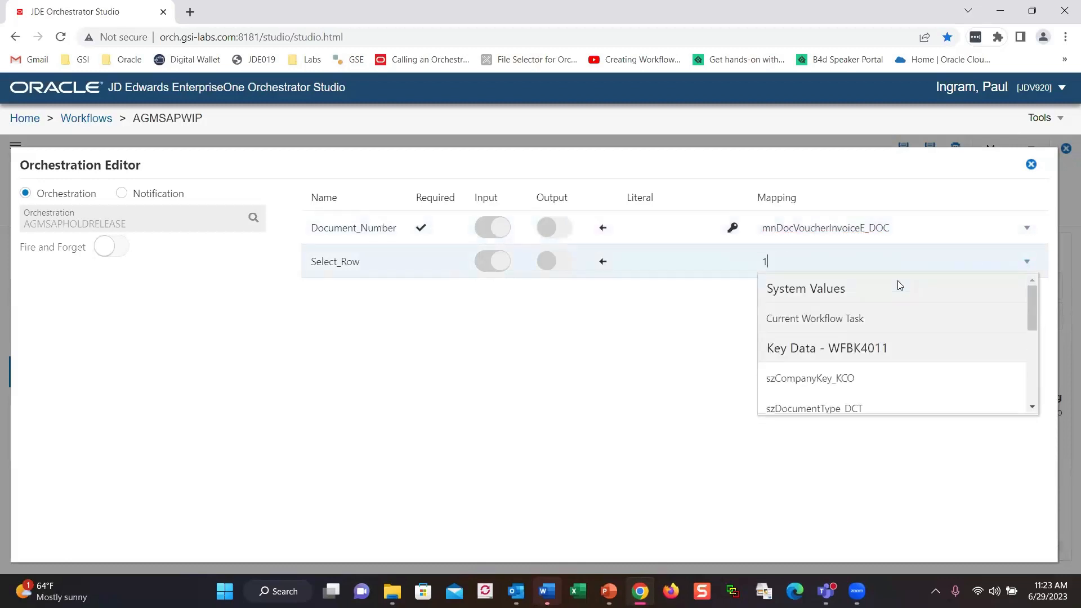
{"action": "left_click", "coordinate": [704, 333]}
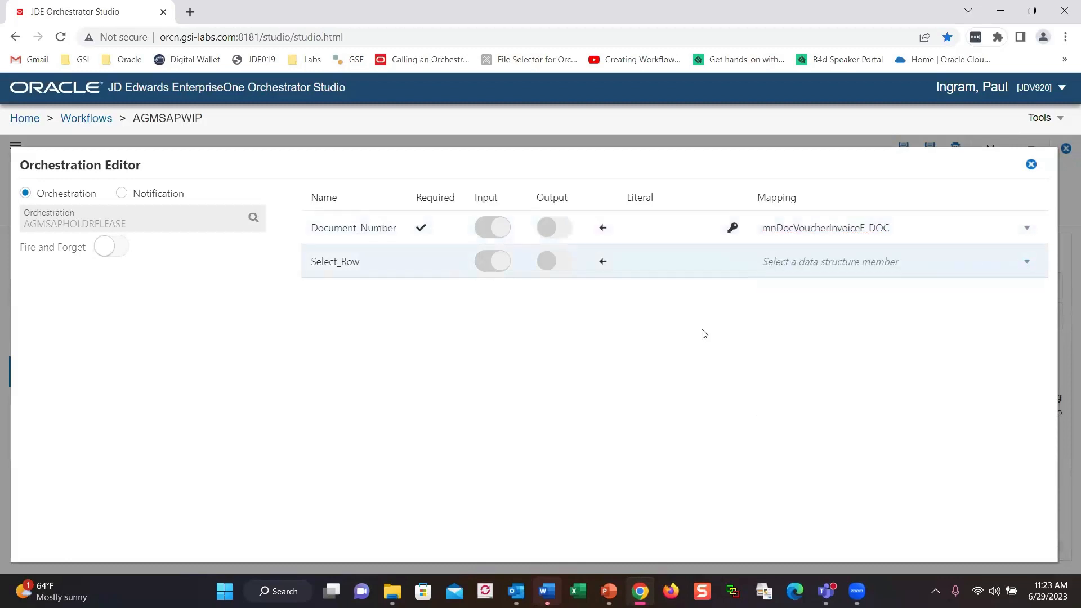
{"action": "left_click", "coordinate": [1026, 262]}
{"action": "mouse_move", "coordinate": [1031, 301]}
{"action": "left_mouse_down"}
{"action": "mouse_move", "coordinate": [1047, 381]}
{"action": "mouse_move", "coordinate": [1036, 293]}
{"action": "left_mouse_up"}
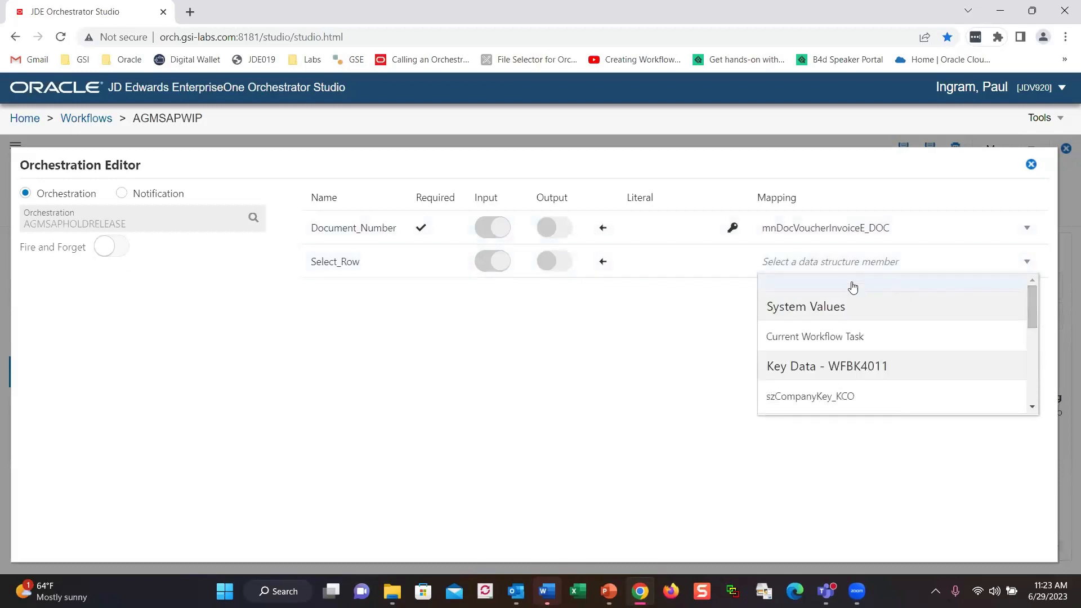
{"action": "left_click", "coordinate": [653, 254]}
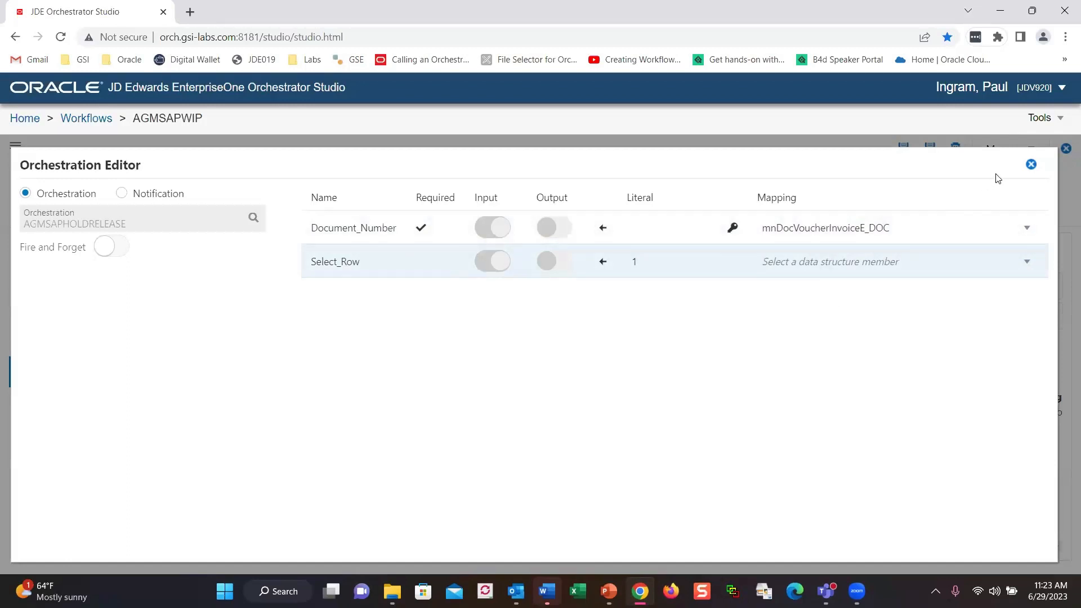
{"action": "left_click", "coordinate": [1030, 164]}
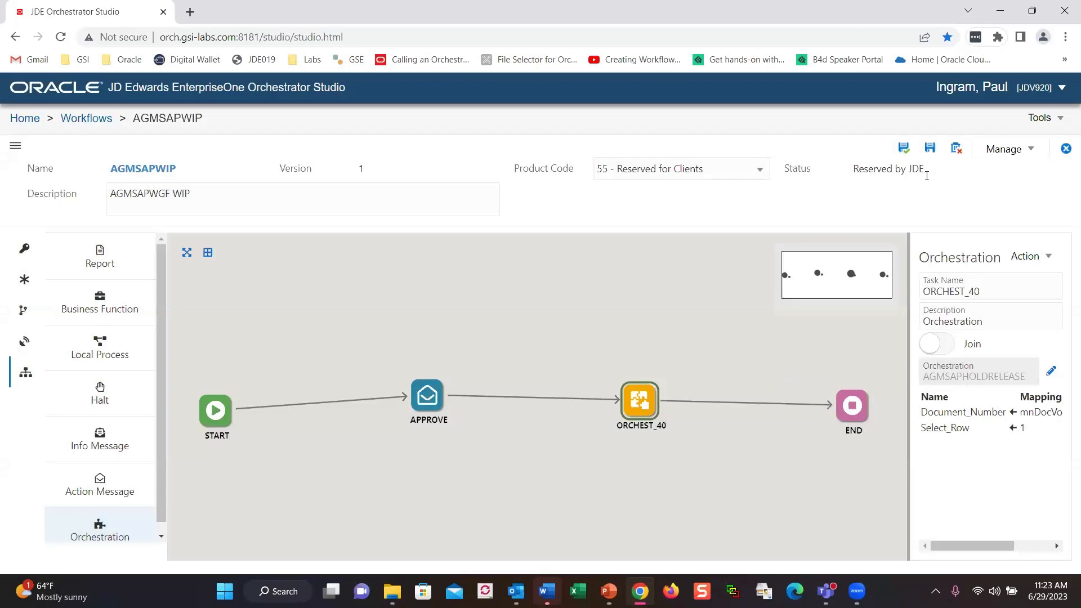
Save AGMSAPWIP until 'Save Successful' appears, then check and dismiss the Manage menu.
{"action": "left_click", "coordinate": [903, 156]}
{"action": "left_click", "coordinate": [904, 156]}
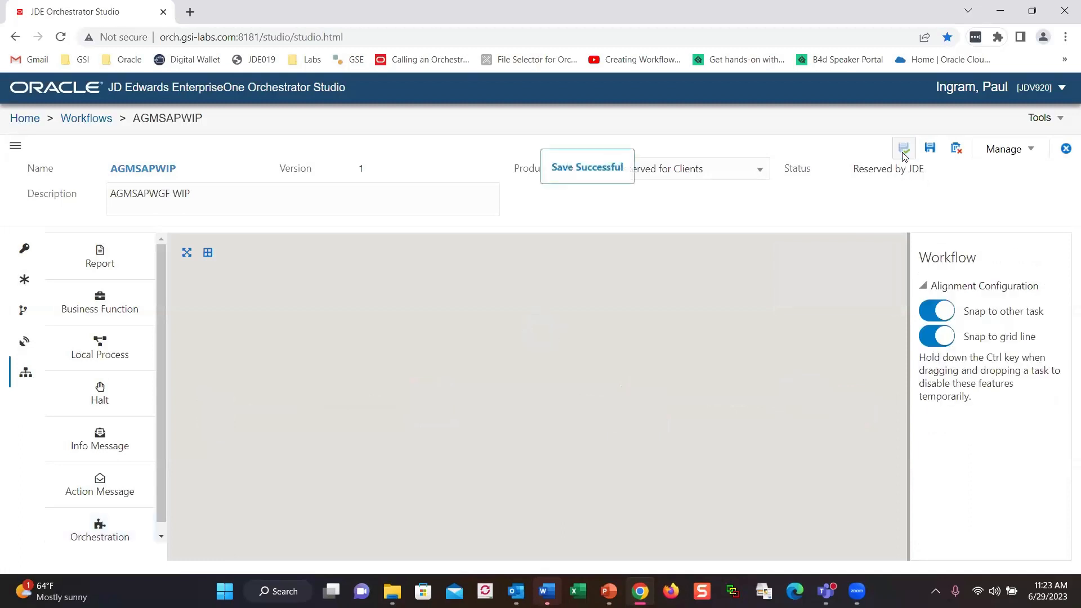
{"action": "left_click", "coordinate": [1005, 148]}
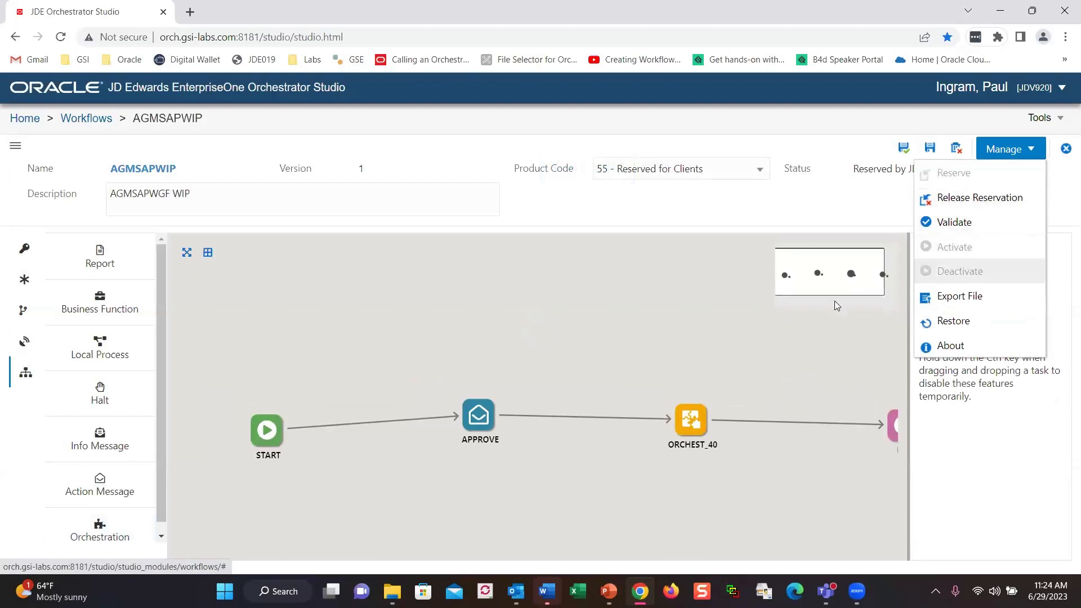
{"action": "left_click", "coordinate": [566, 342]}
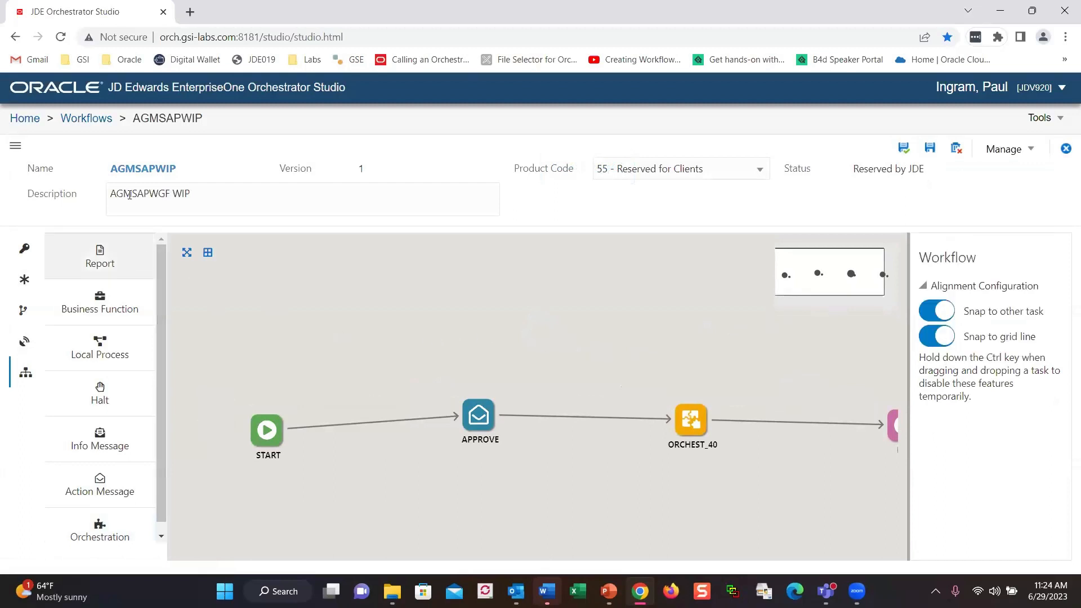
Filter the workflow list to active workflows, open AGMSAPWGF, then go back Home.
{"action": "left_click", "coordinate": [82, 118]}
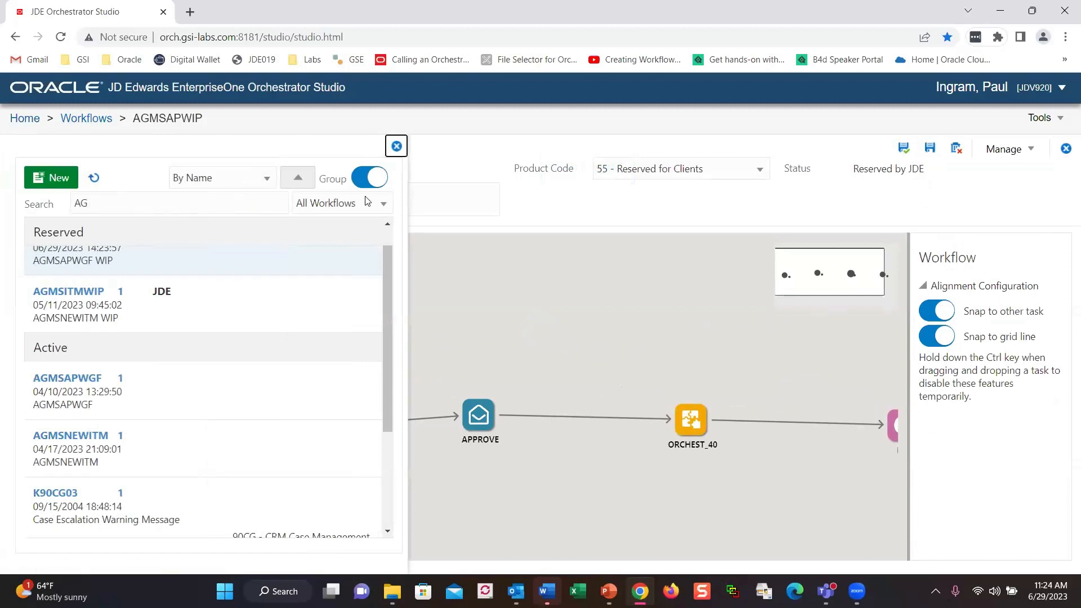
{"action": "left_click", "coordinate": [381, 210]}
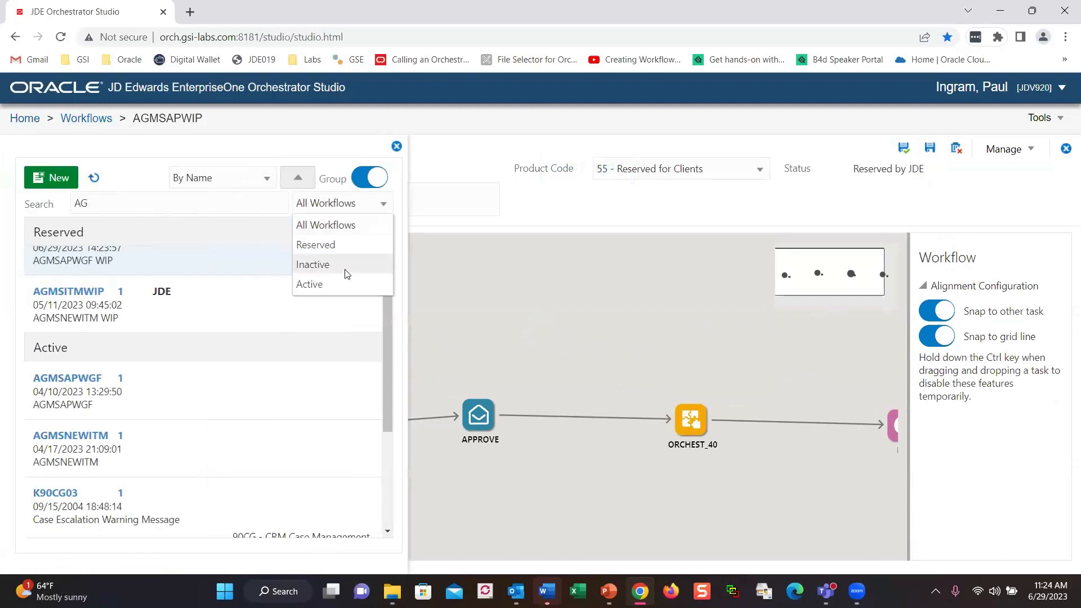
{"action": "left_click", "coordinate": [342, 283]}
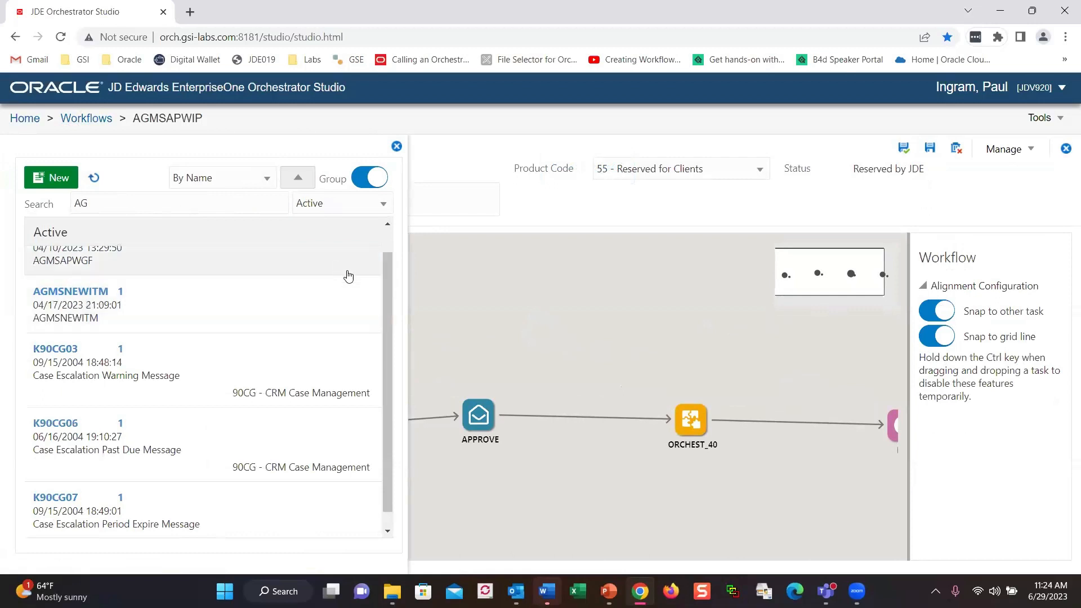
{"action": "left_click_drag", "start_coordinate": [386, 272], "coordinate": [387, 251]}
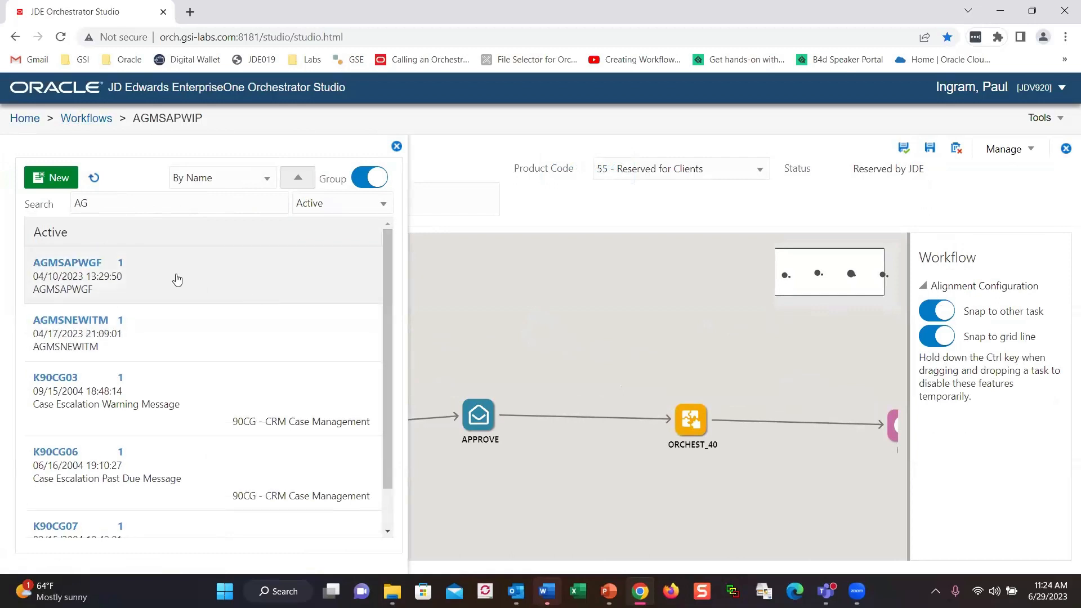
{"action": "left_click", "coordinate": [155, 279]}
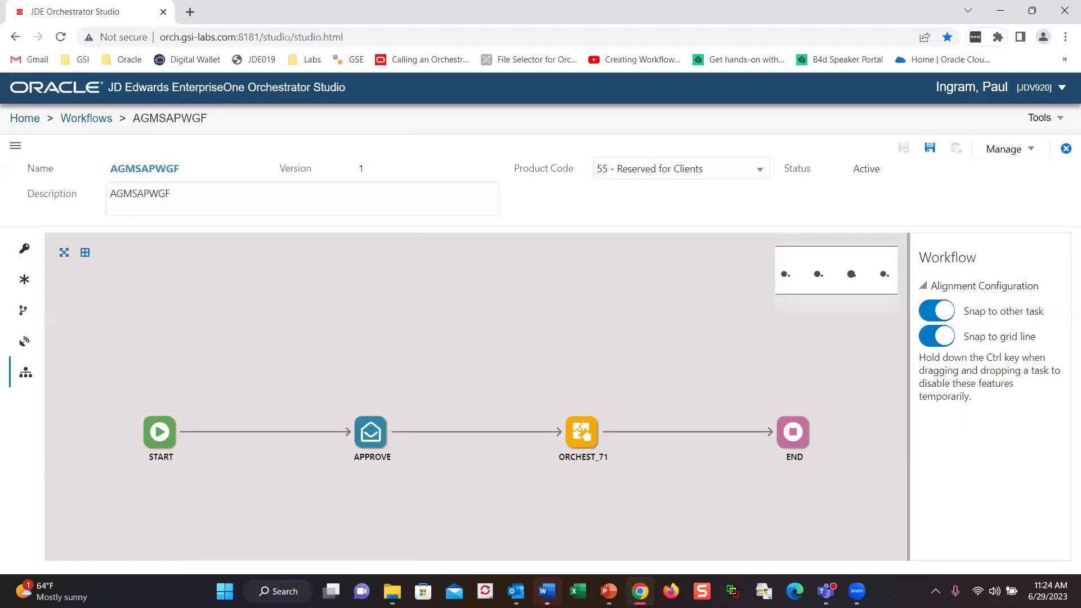
{"action": "left_click", "coordinate": [21, 122]}
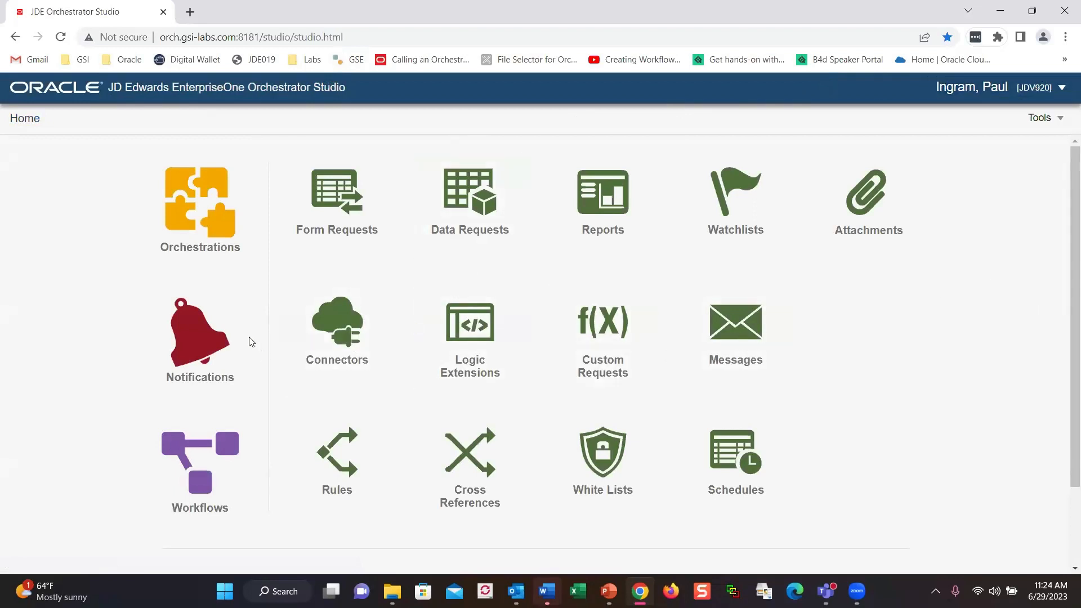
Search Orchestrations for AGMS and open the shared AGMSAPHOLDRELEASE orchestration.
{"action": "left_click", "coordinate": [216, 216]}
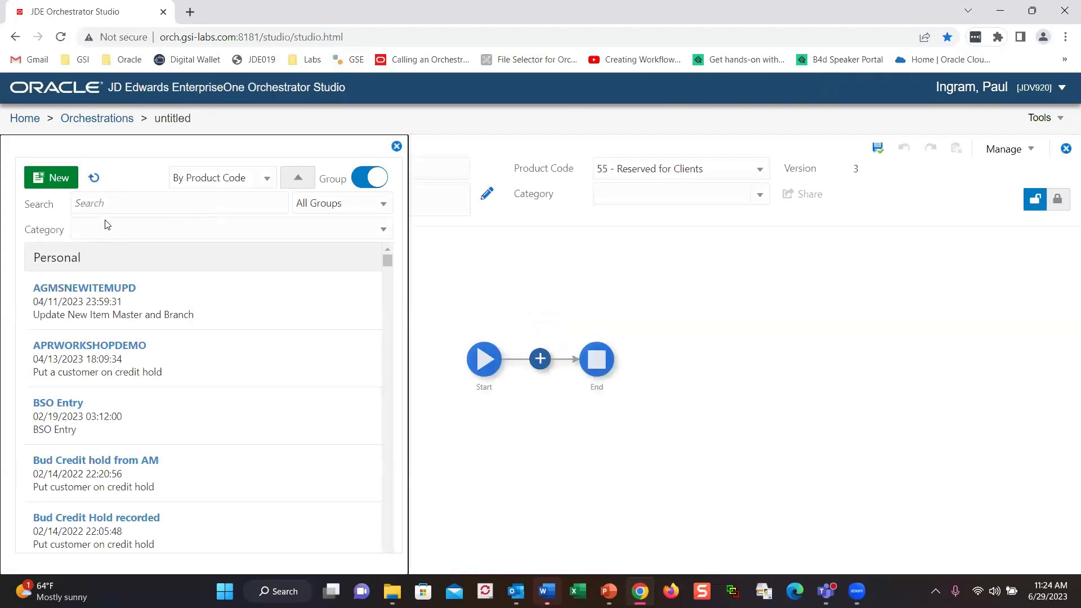
{"action": "left_click", "coordinate": [95, 203]}
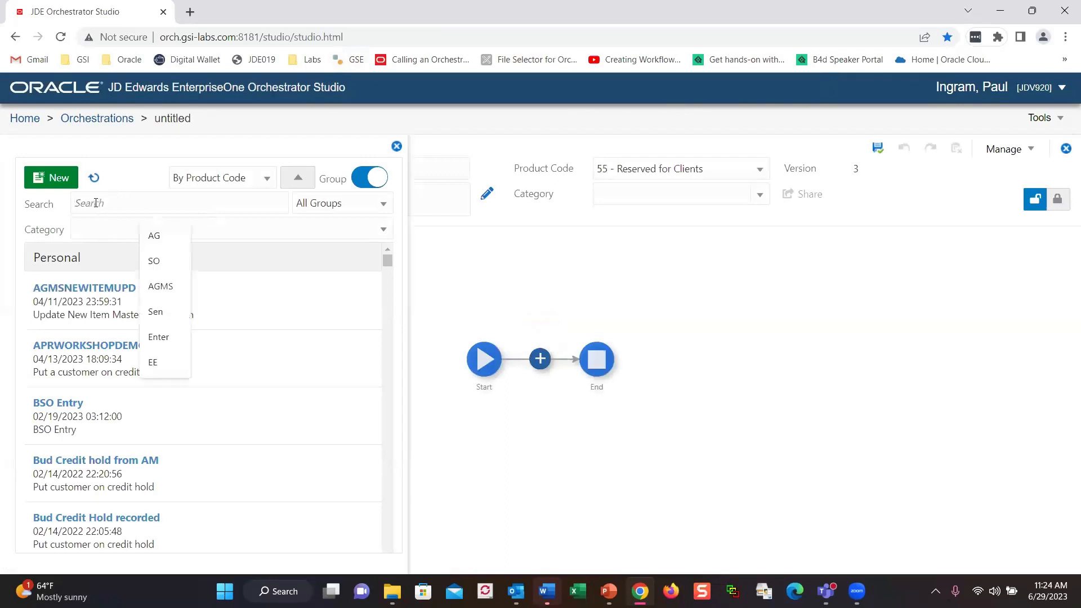
{"action": "left_click", "coordinate": [160, 286]}
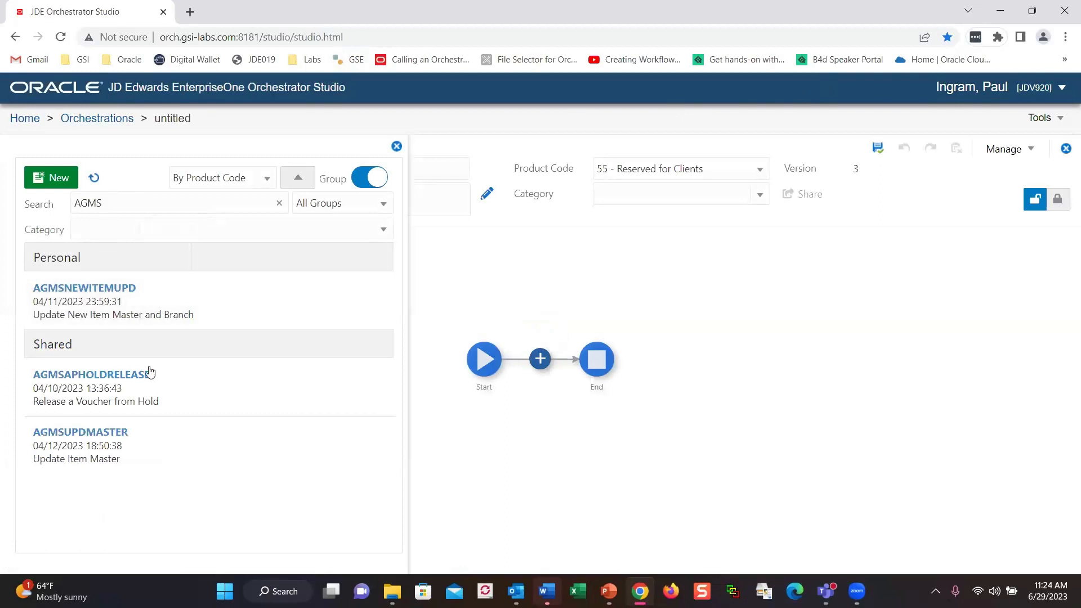
{"action": "left_click", "coordinate": [141, 376]}
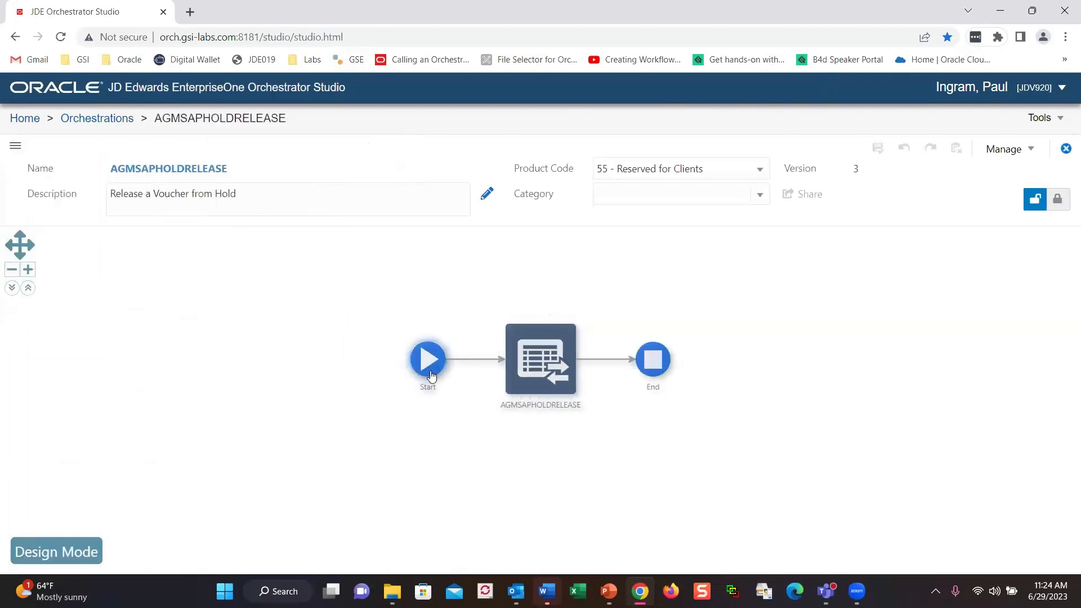
Edit the form request, showing Enter Voucher - Payment Information with Pay Status A and OK.
{"action": "mouse_move", "coordinate": [537, 349]}
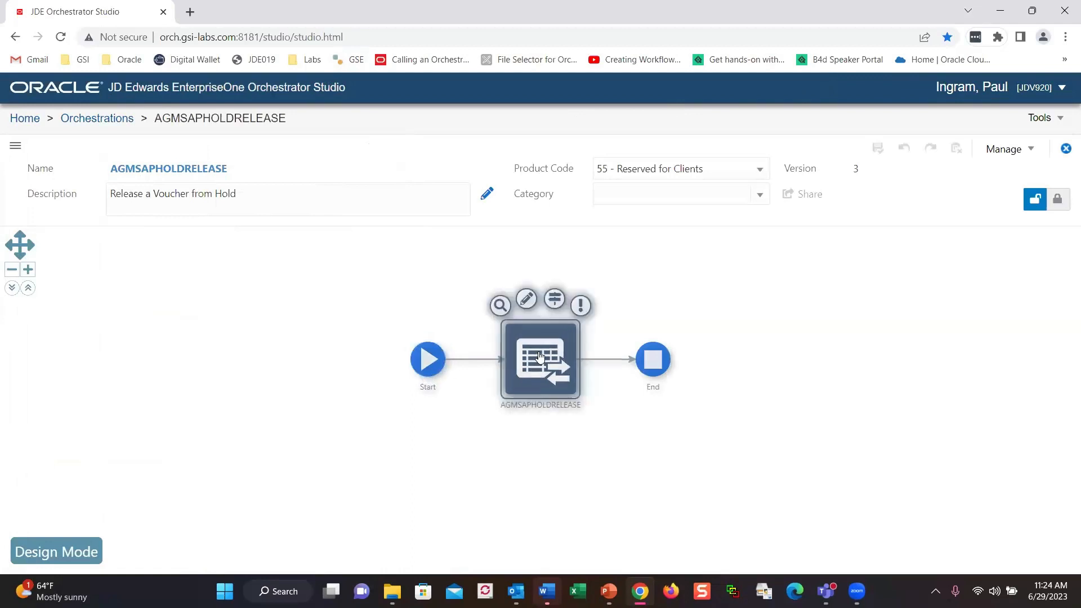
{"action": "left_click", "coordinate": [529, 299]}
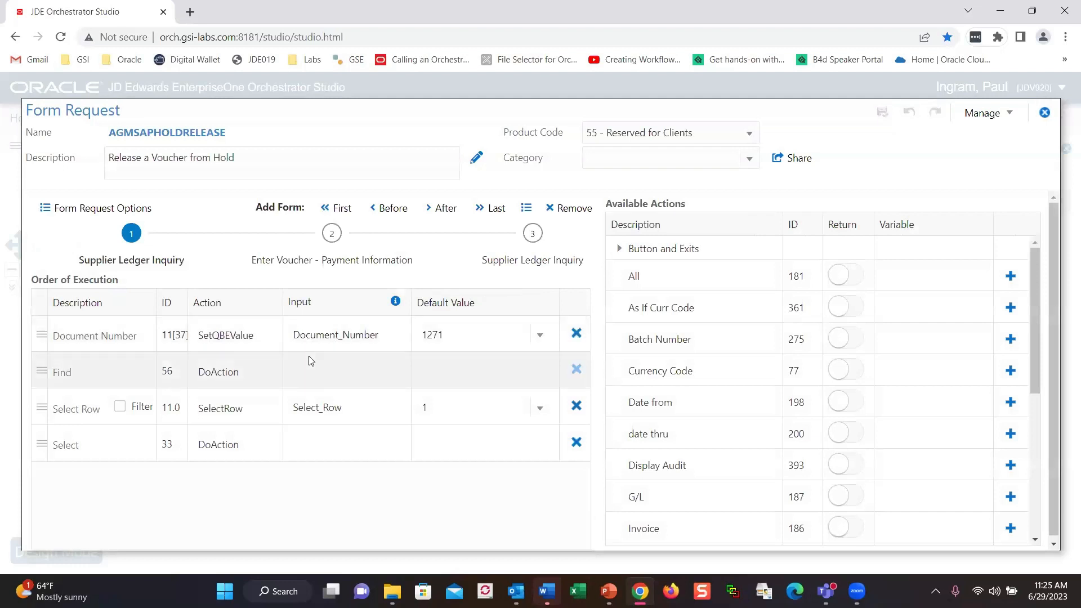
{"action": "left_click", "coordinate": [340, 261]}
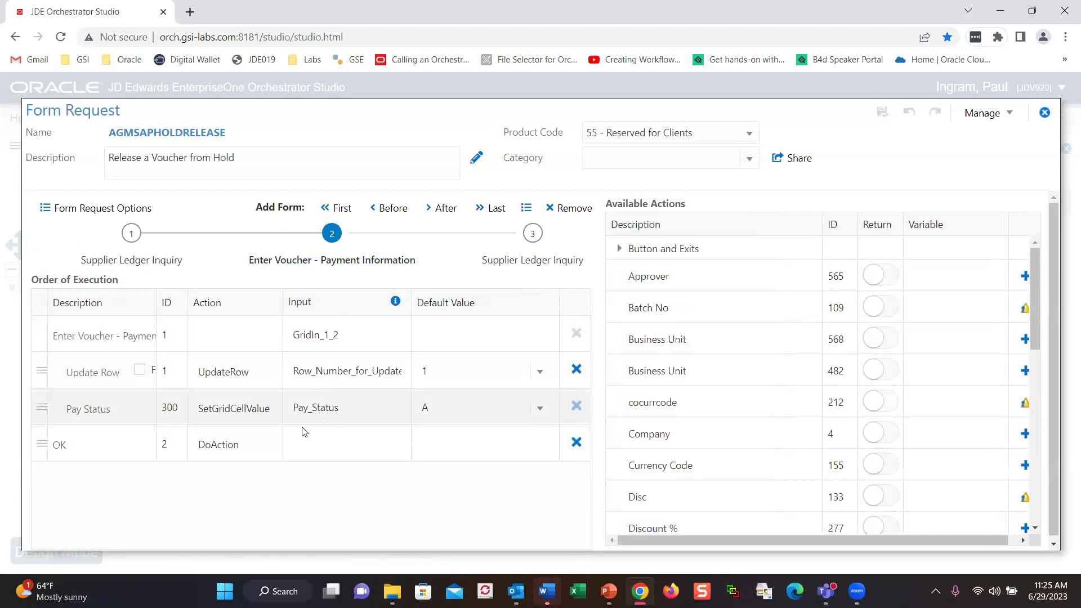
{"action": "right_click", "coordinate": [411, 456]}
{"action": "left_click", "coordinate": [398, 456]}
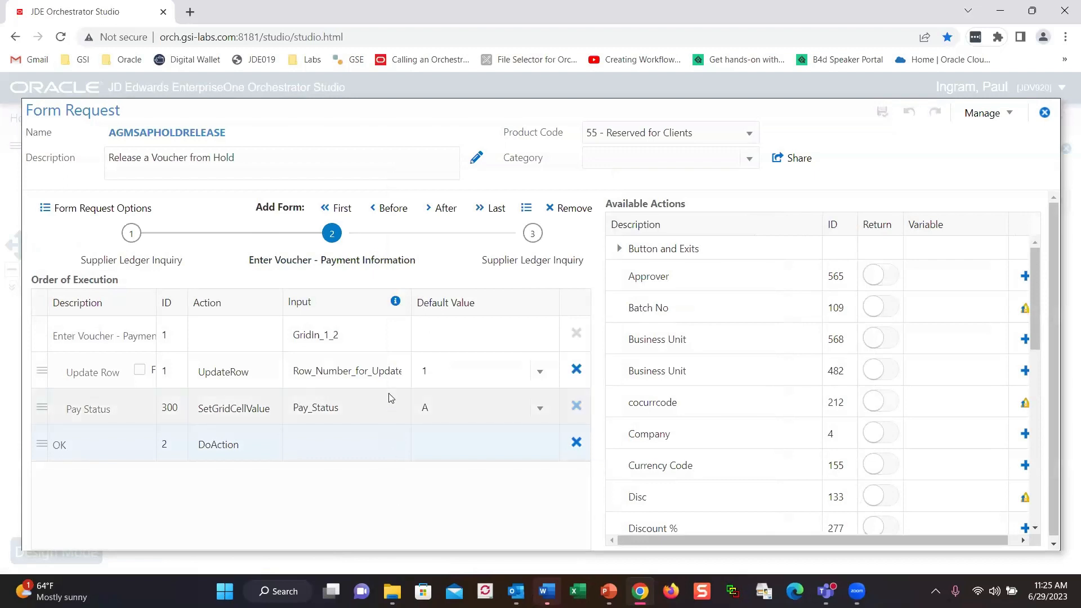
{"action": "mouse_move", "coordinate": [388, 393]}
{"action": "left_mouse_down"}
{"action": "mouse_move", "coordinate": [514, 394]}
{"action": "mouse_move", "coordinate": [459, 461]}
{"action": "mouse_move", "coordinate": [387, 431]}
{"action": "mouse_move", "coordinate": [388, 394]}
{"action": "left_mouse_up"}
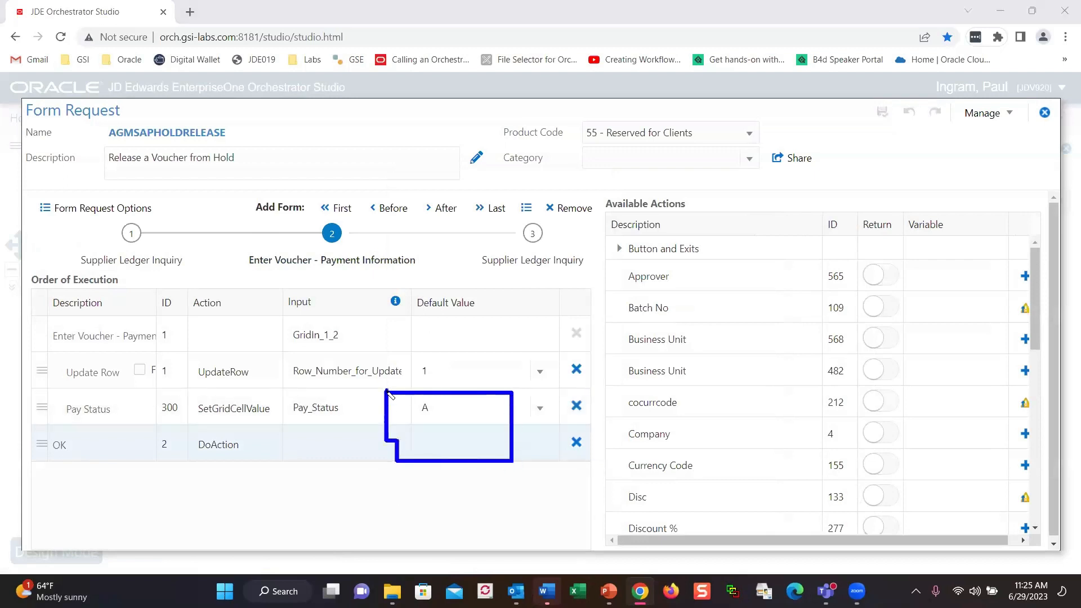
{"action": "key", "text": "Escape"}
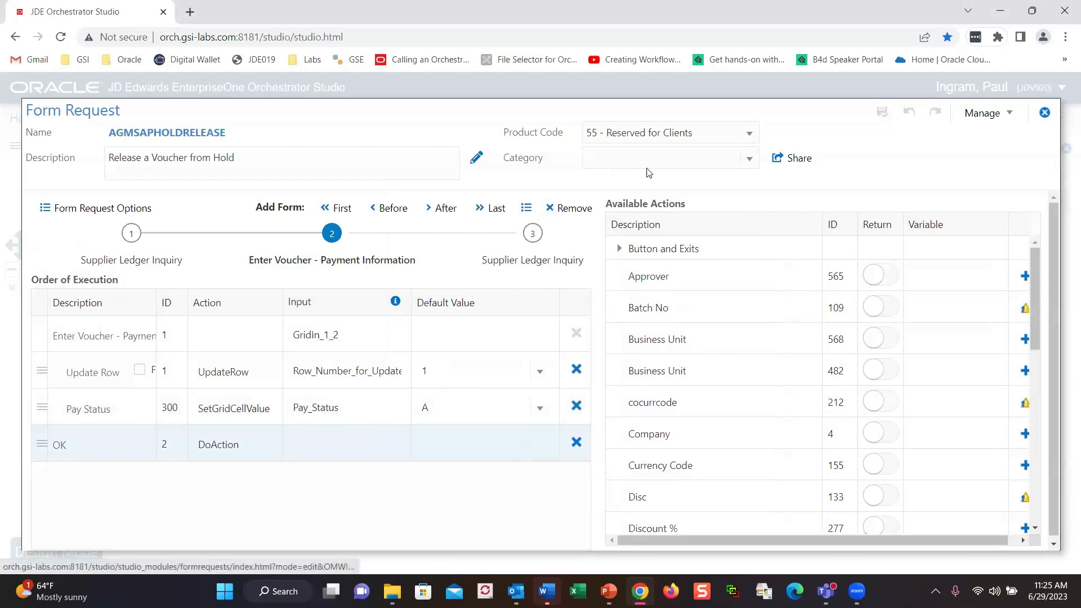
Close the form request, return Home, and launch JD Edwards EnterpriseOne from Tools.
{"action": "left_click", "coordinate": [1045, 113]}
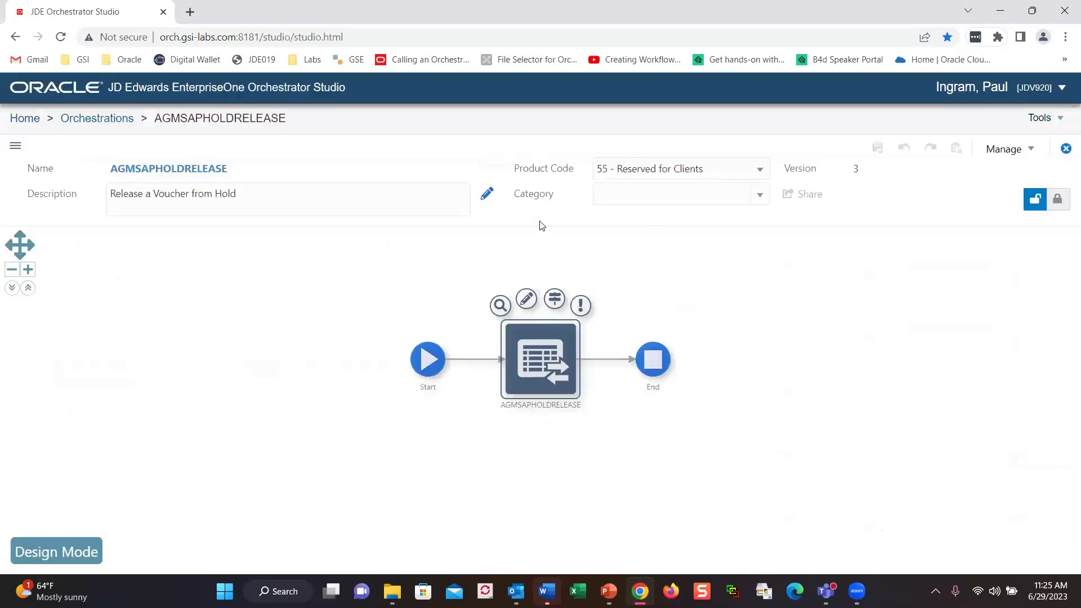
{"action": "left_click", "coordinate": [25, 118]}
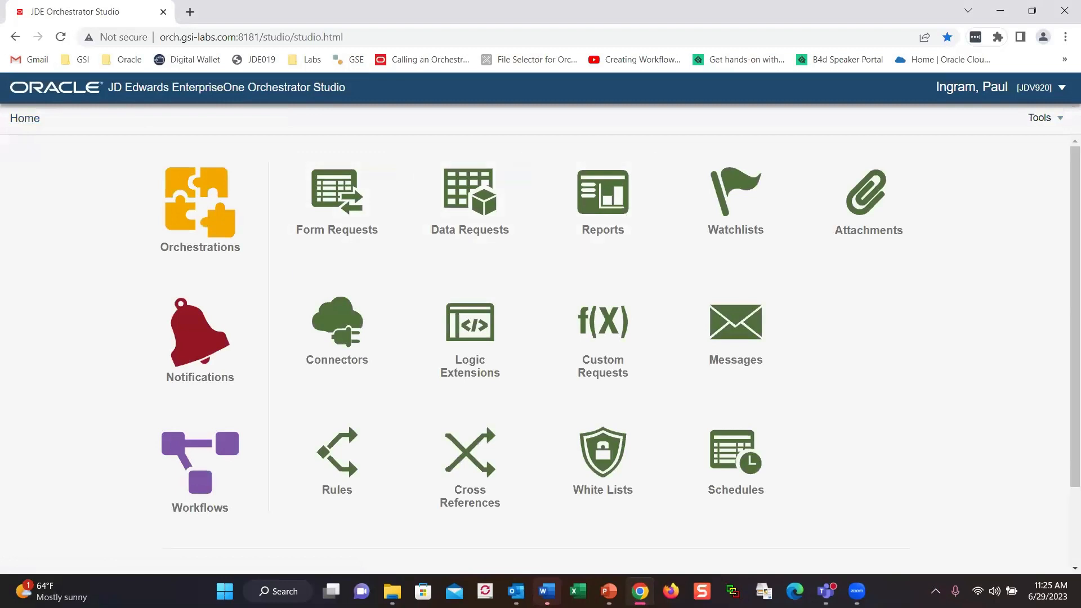
{"action": "left_click", "coordinate": [1061, 122]}
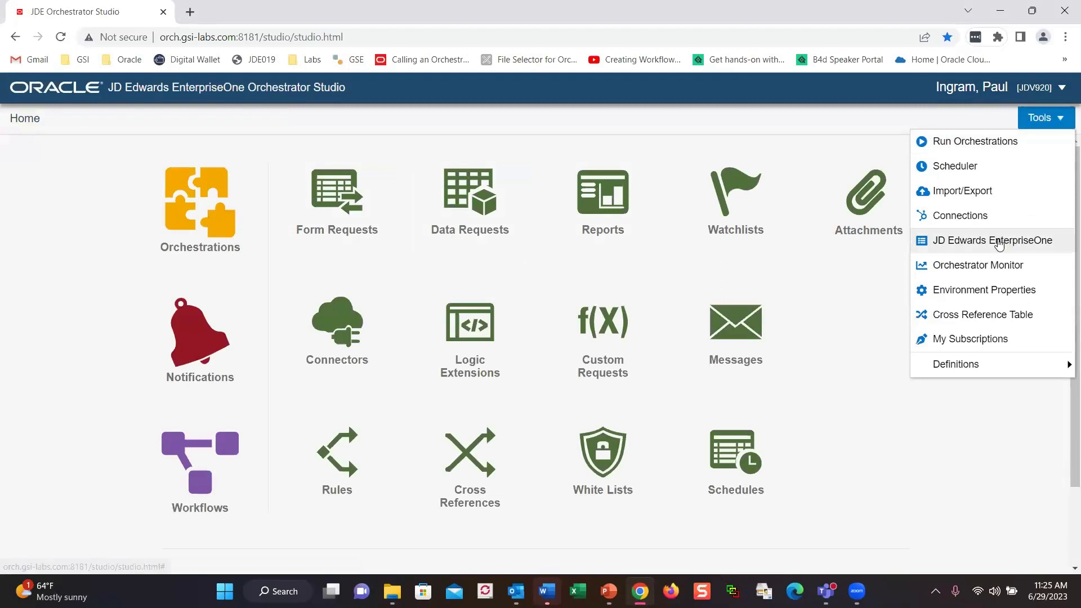
{"action": "left_click", "coordinate": [998, 242]}
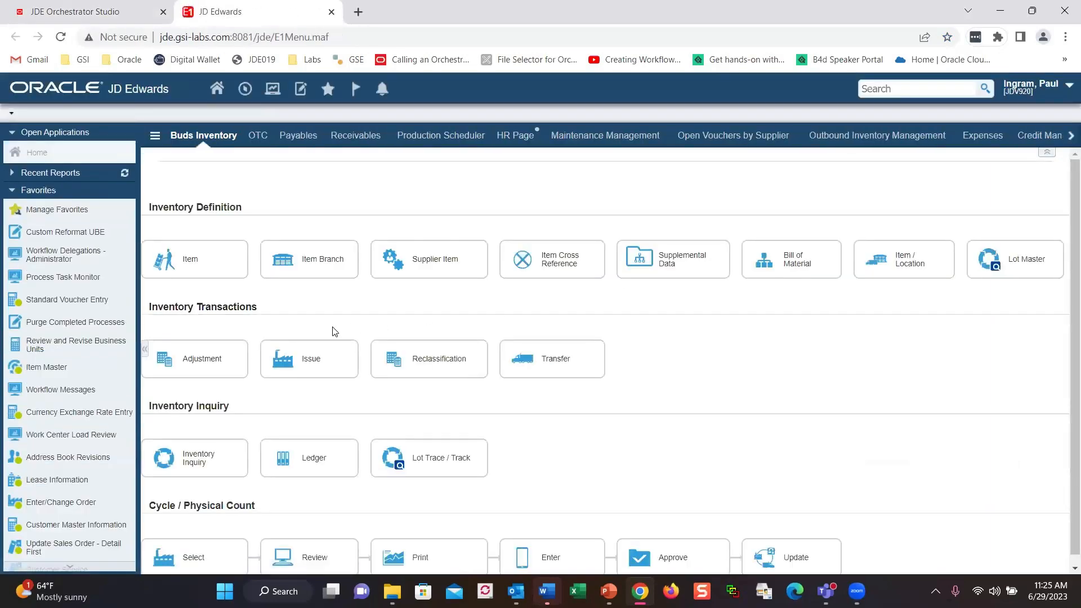
Open Standard Voucher Entry from Favorites and highlight the voucher list on screen.
{"action": "left_click", "coordinate": [79, 301]}
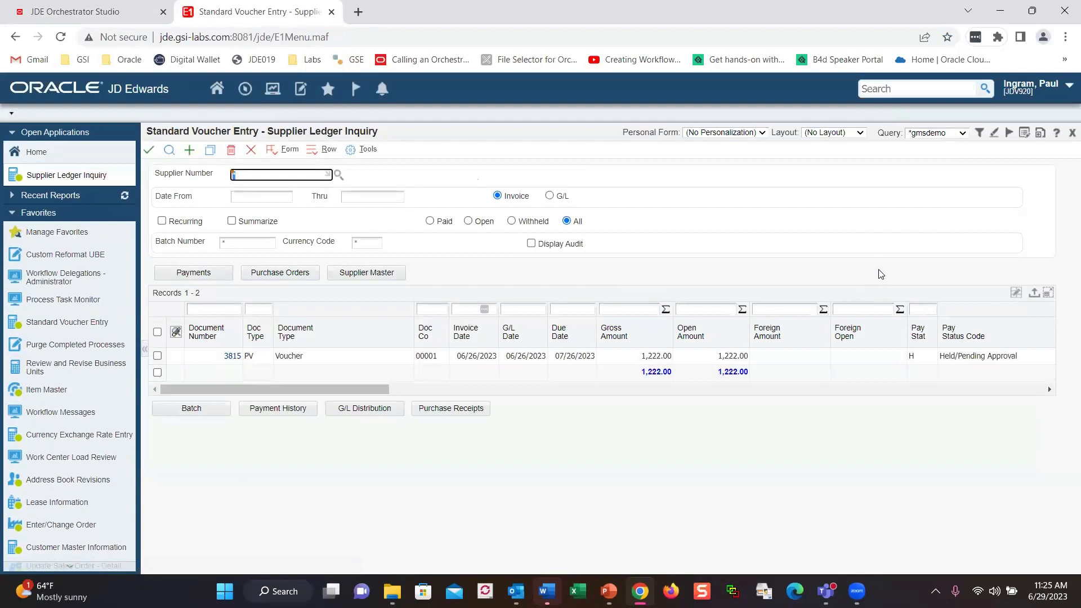
{"action": "key", "text": "ctrl+2"}
{"action": "mouse_move", "coordinate": [877, 271]}
{"action": "left_mouse_down"}
{"action": "mouse_move", "coordinate": [968, 279]}
{"action": "mouse_move", "coordinate": [967, 386]}
{"action": "mouse_move", "coordinate": [894, 399]}
{"action": "mouse_move", "coordinate": [893, 268]}
{"action": "left_mouse_up"}
{"action": "key", "text": "Escape"}
Open voucher 3815, highlight Business Unit 310, then cancel back to the ledger.
{"action": "left_click", "coordinate": [232, 356]}
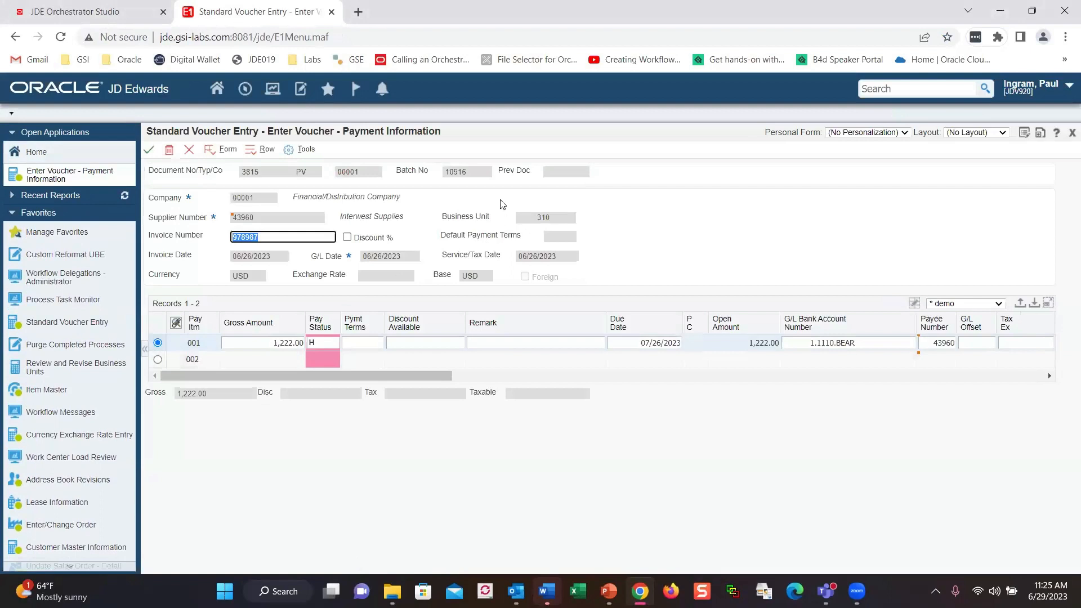
{"action": "mouse_move", "coordinate": [500, 199]}
{"action": "left_mouse_down"}
{"action": "mouse_move", "coordinate": [513, 238]}
{"action": "mouse_move", "coordinate": [605, 239]}
{"action": "mouse_move", "coordinate": [599, 194]}
{"action": "left_mouse_up"}
{"action": "left_click", "coordinate": [189, 150]}
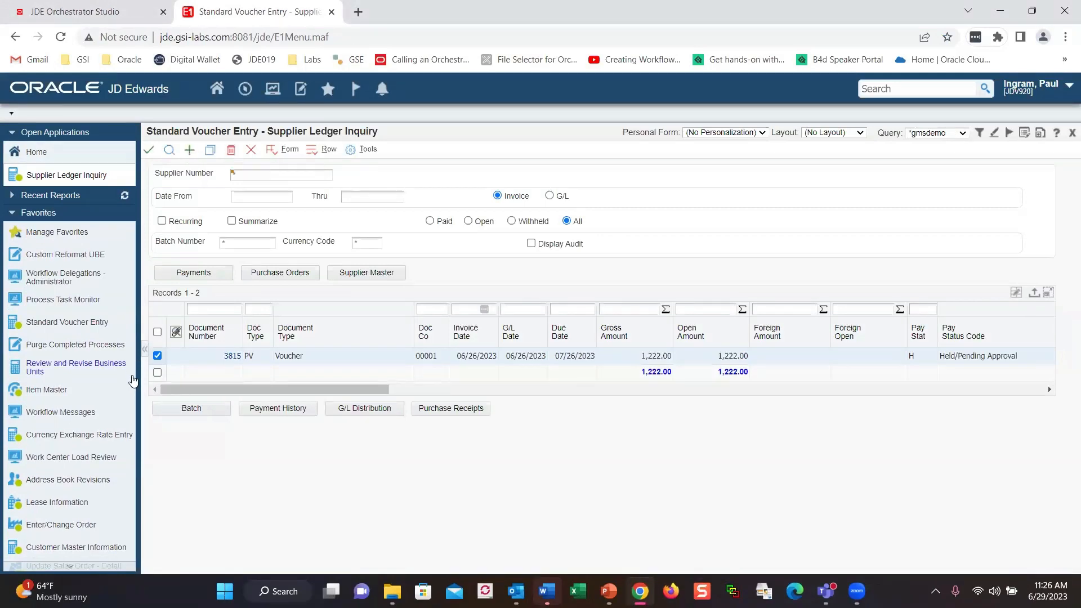
{"action": "scroll", "coordinate": [126, 408], "scroll_direction": "down", "scroll_amount": 5}
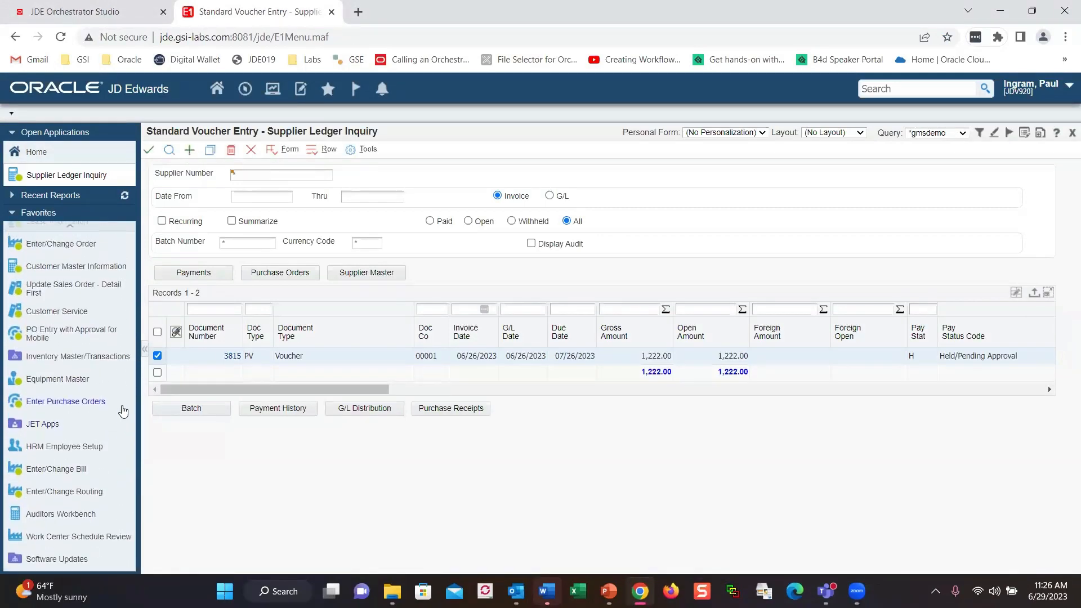
{"action": "scroll", "coordinate": [123, 411], "scroll_direction": "up", "scroll_amount": 5}
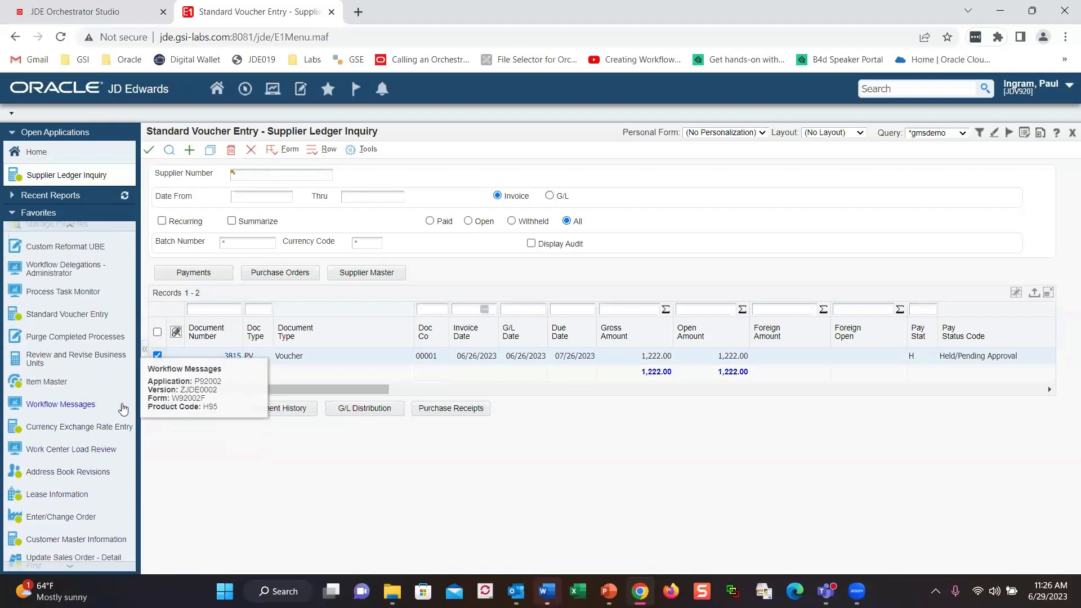
{"action": "scroll", "coordinate": [123, 409], "scroll_direction": "up", "scroll_amount": 2}
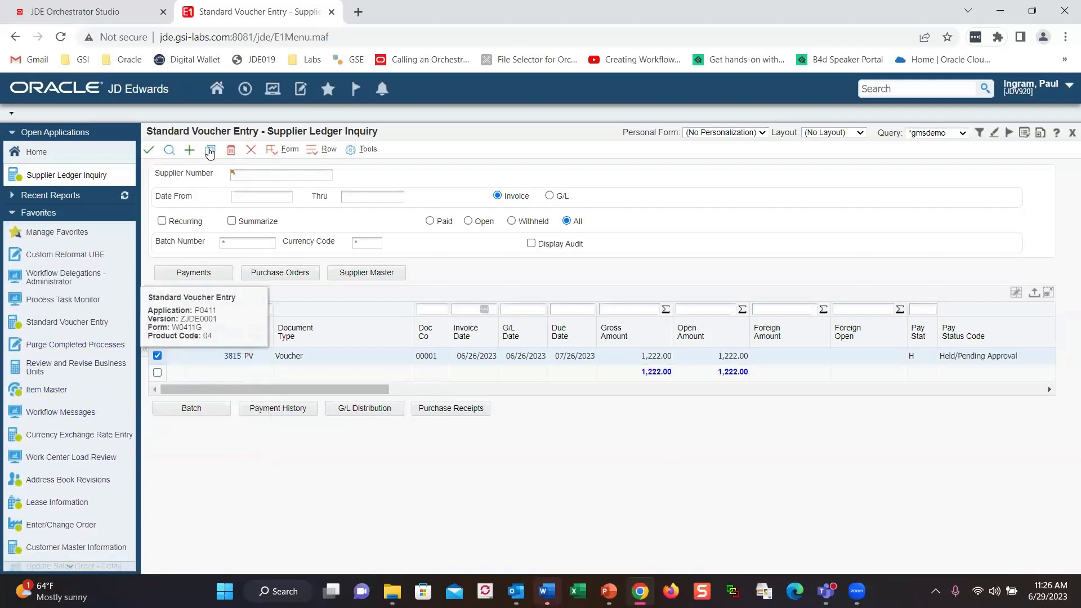
Use fast path G09 to reach Review and Revise Business Units.
{"action": "left_click", "coordinate": [245, 89]}
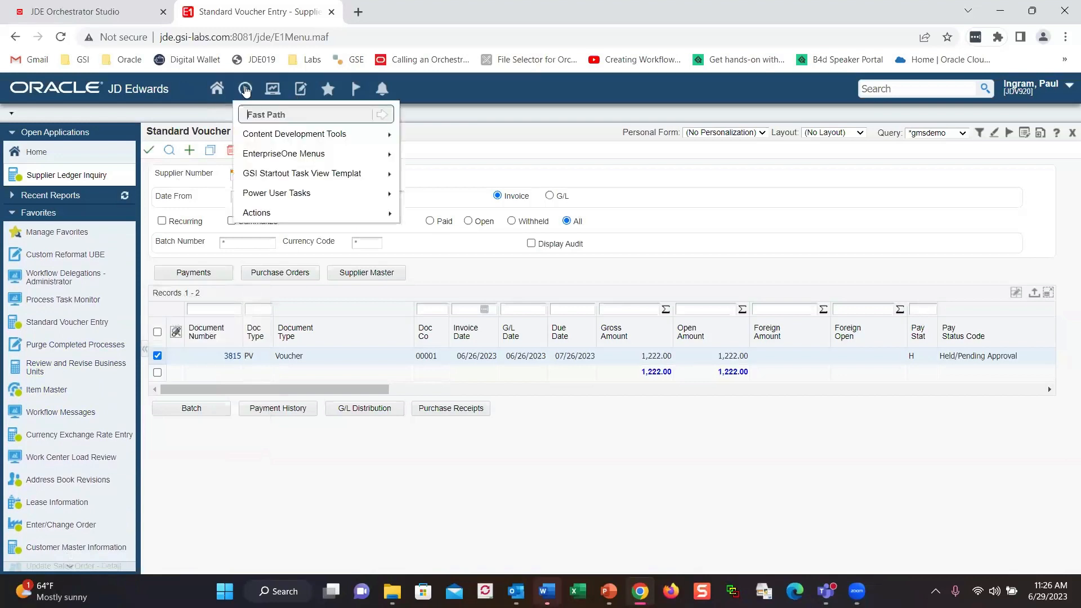
{"action": "type", "text": "g09"}
{"action": "key", "text": "Return"}
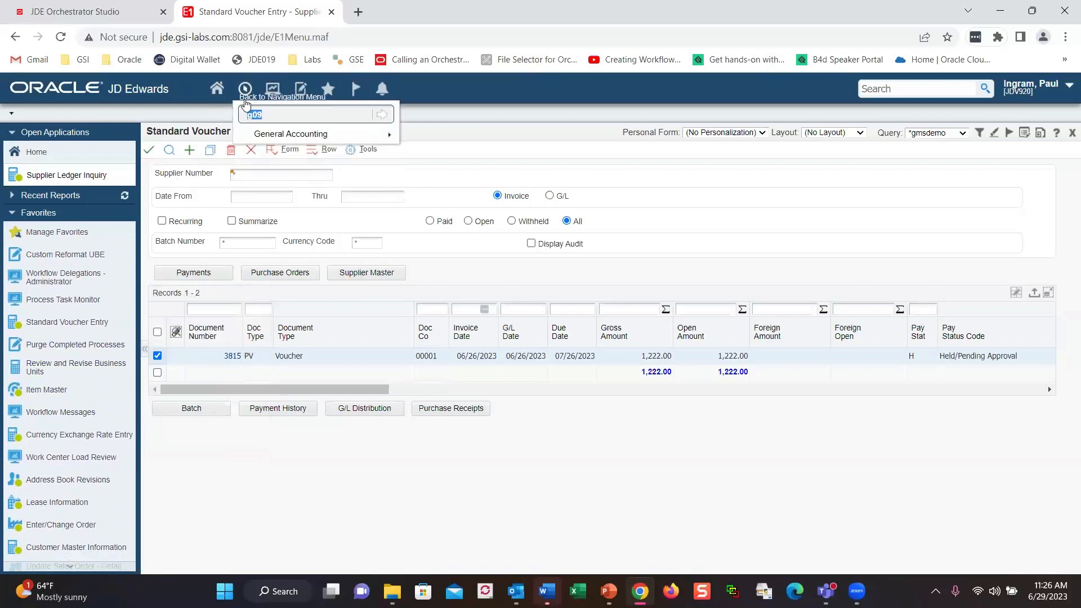
{"action": "left_click", "coordinate": [277, 135]}
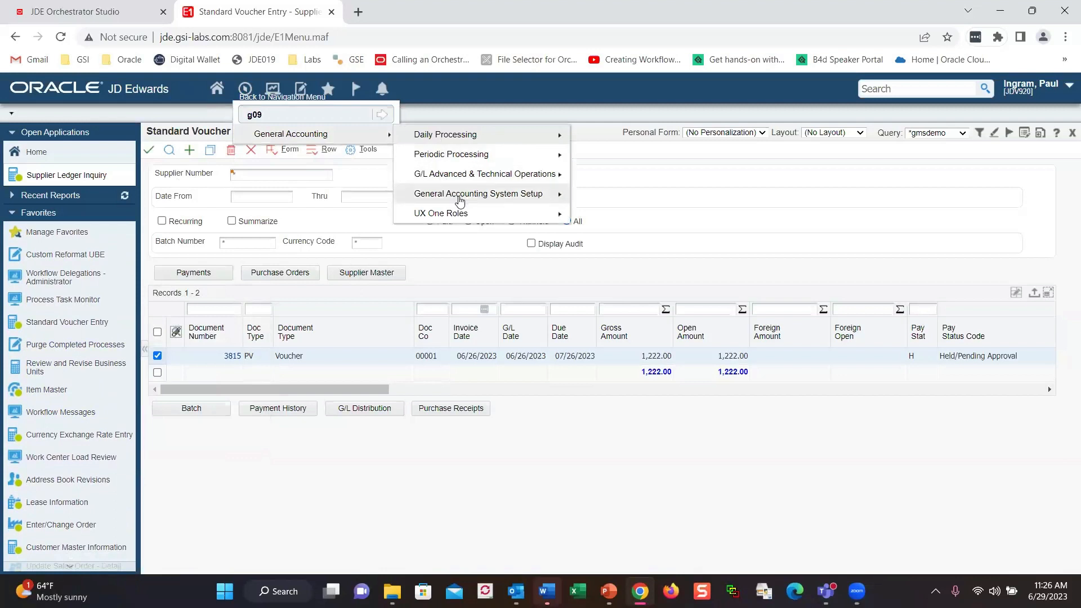
{"action": "left_click", "coordinate": [459, 197]}
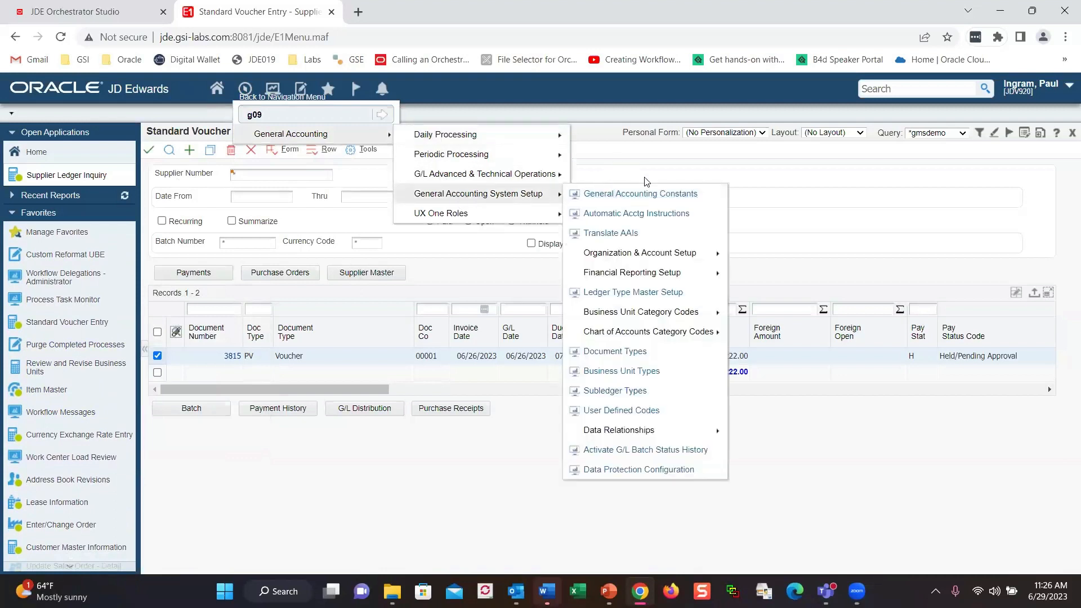
{"action": "left_click", "coordinate": [648, 255]}
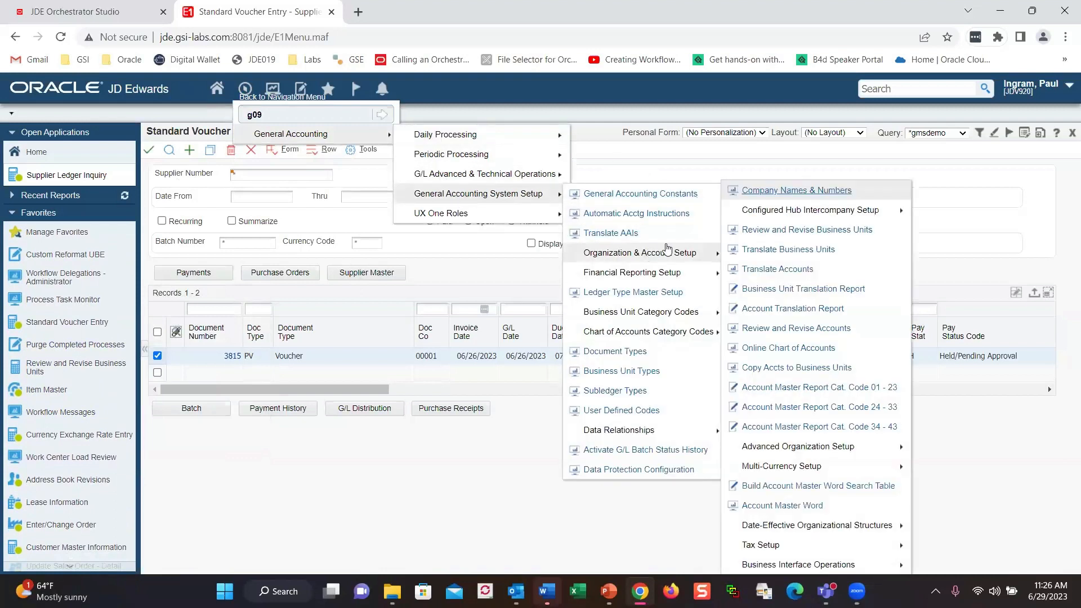
{"action": "left_click", "coordinate": [786, 230]}
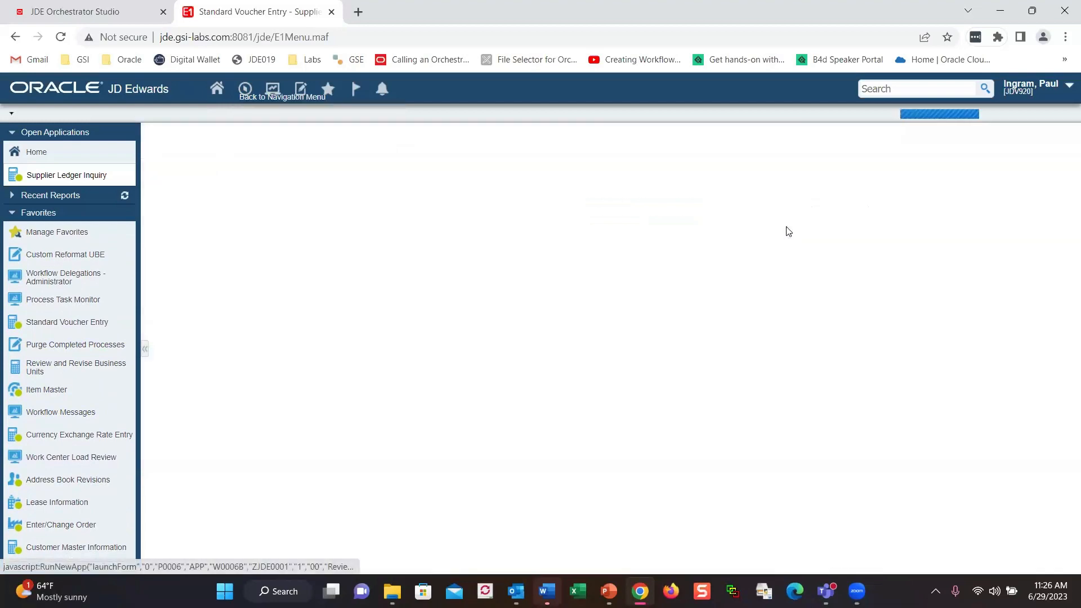
Find business units starting with 3 and open 310 Denver Mfg. Facility.
{"action": "left_click", "coordinate": [207, 223]}
{"action": "type", "text": "310"}
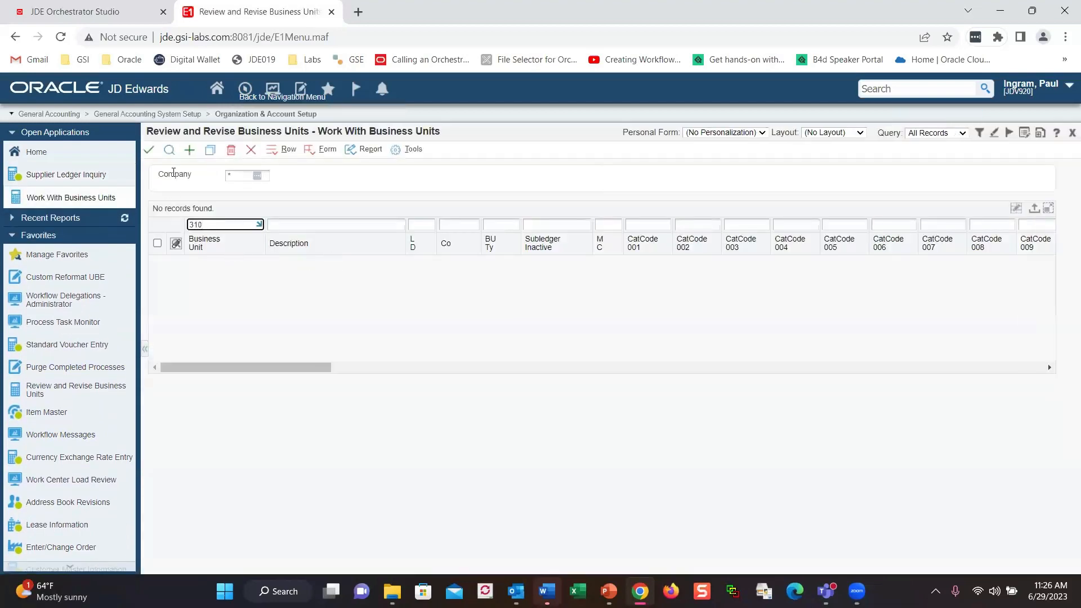
{"action": "left_click", "coordinate": [170, 151]}
{"action": "left_click", "coordinate": [157, 262]}
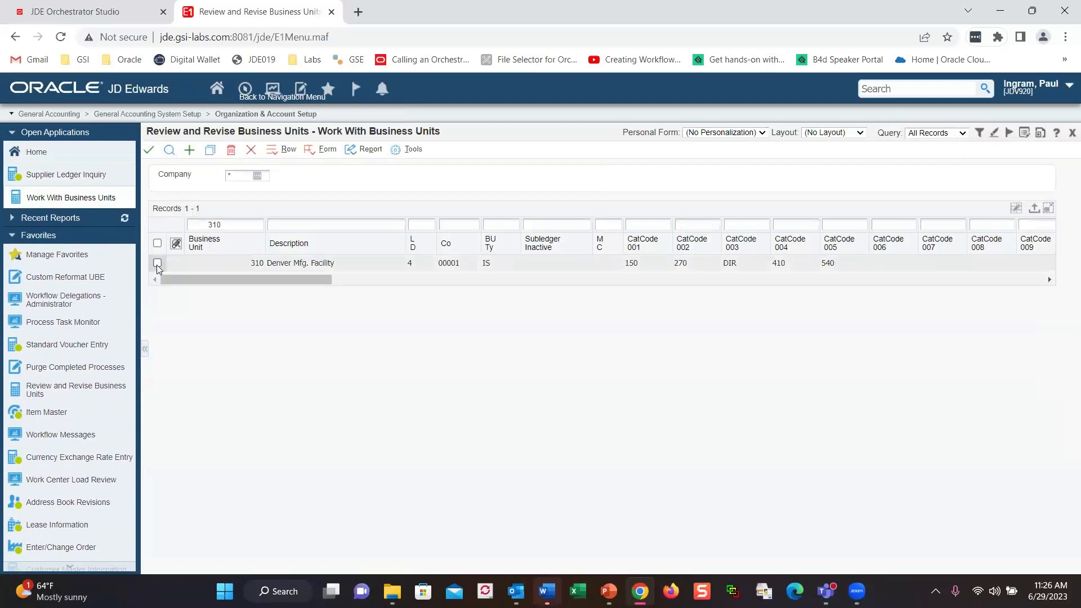
{"action": "double_click", "coordinate": [159, 262]}
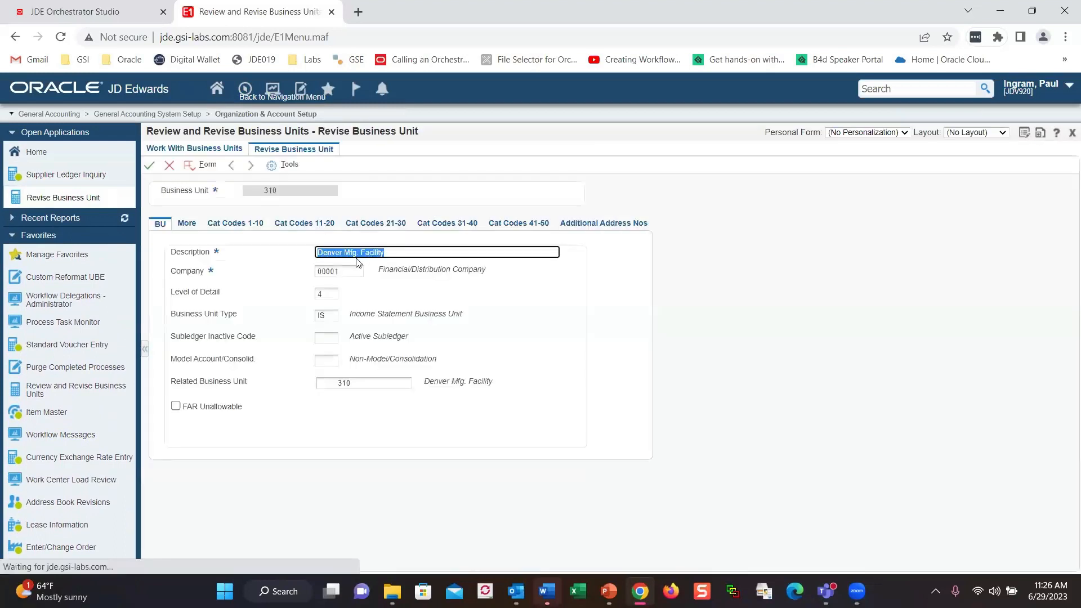
Show the Additional Address Nos tab and highlight the Address Number1 field.
{"action": "left_click", "coordinate": [572, 225]}
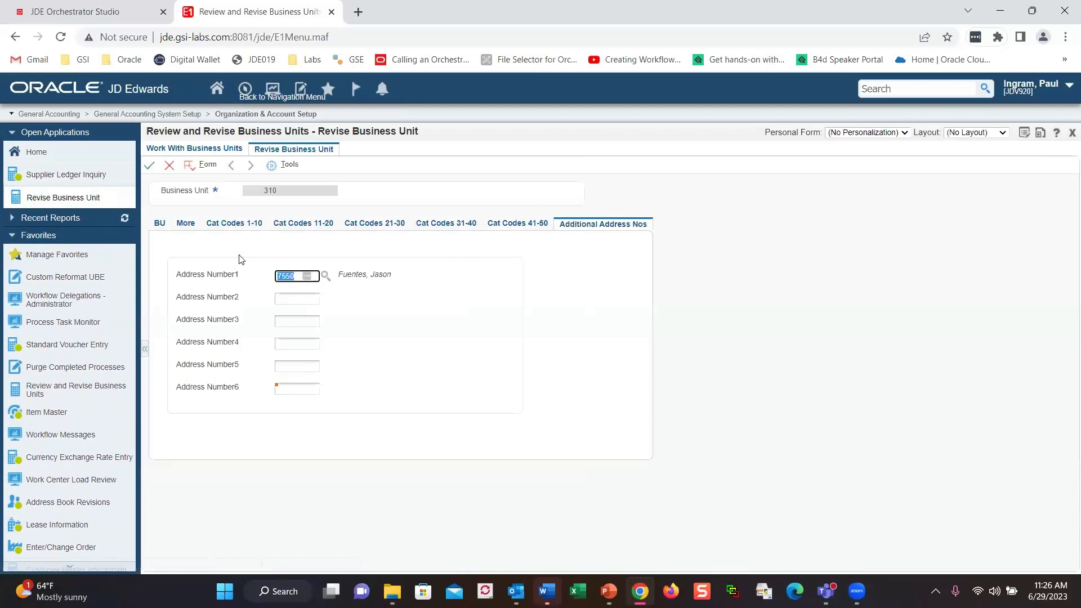
{"action": "key", "text": "ctrl+2"}
{"action": "mouse_move", "coordinate": [252, 248]}
{"action": "left_mouse_down"}
{"action": "mouse_move", "coordinate": [313, 292]}
{"action": "mouse_move", "coordinate": [346, 290]}
{"action": "mouse_move", "coordinate": [292, 248]}
{"action": "mouse_move", "coordinate": [261, 254]}
{"action": "left_mouse_up"}
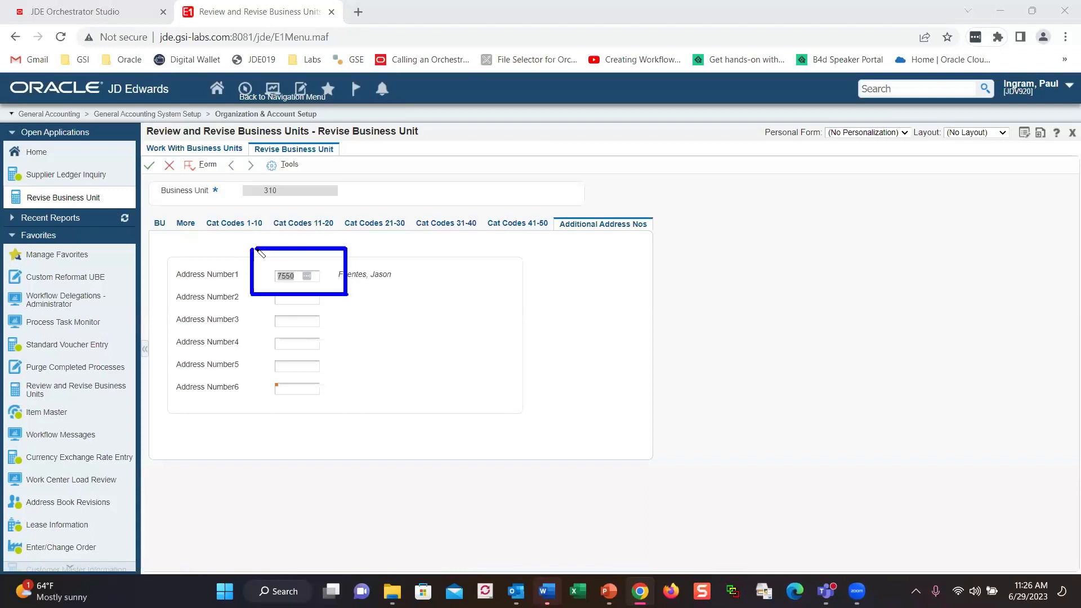
{"action": "key", "text": "Escape"}
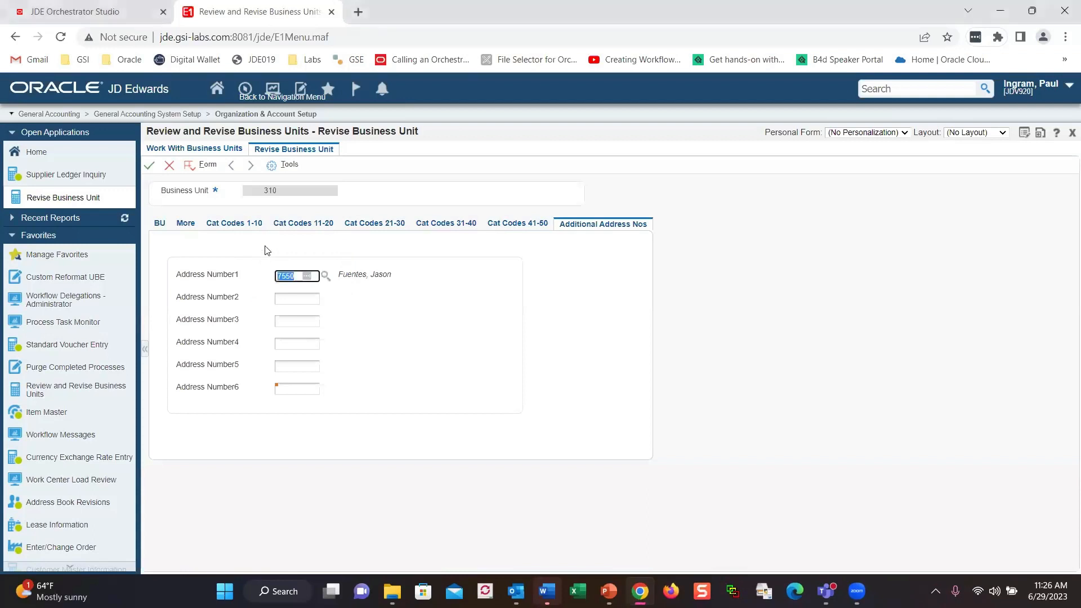
Open Workflow Delegations - Administrator, clear the Workflow User filter, and find all delegations.
{"action": "left_click", "coordinate": [76, 302]}
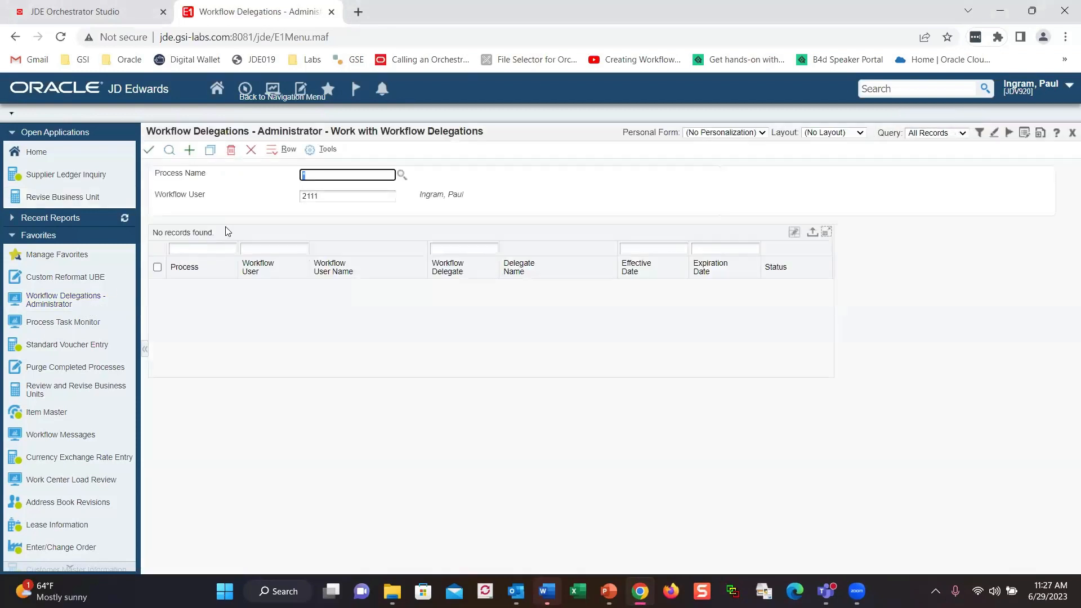
{"action": "left_click", "coordinate": [323, 196]}
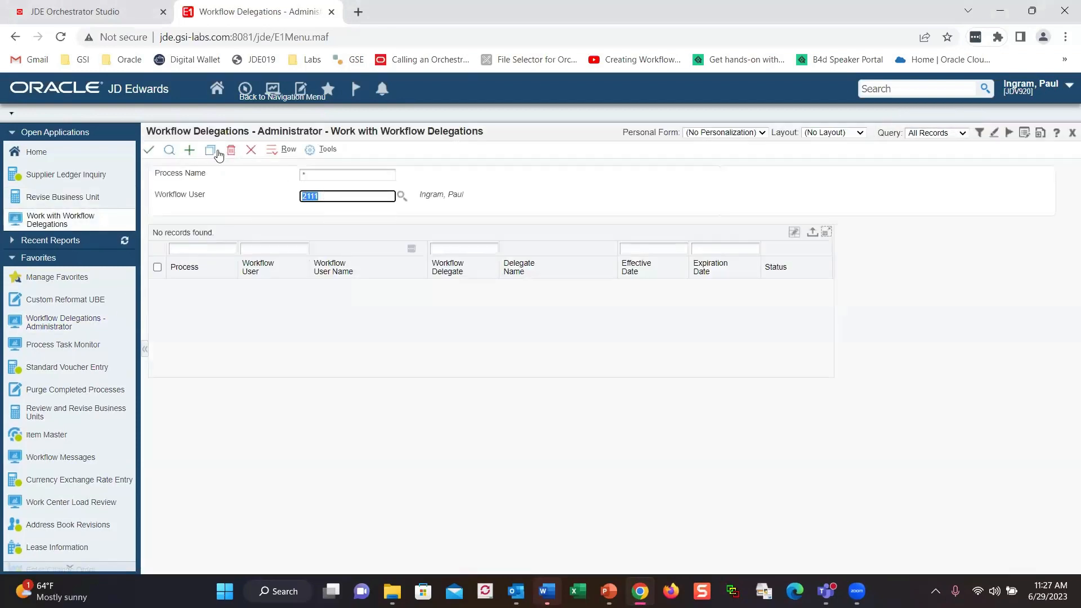
{"action": "left_click", "coordinate": [169, 150]}
{"action": "left_click", "coordinate": [340, 197]}
{"action": "key", "text": "BackSpace"}
{"action": "left_click", "coordinate": [169, 151]}
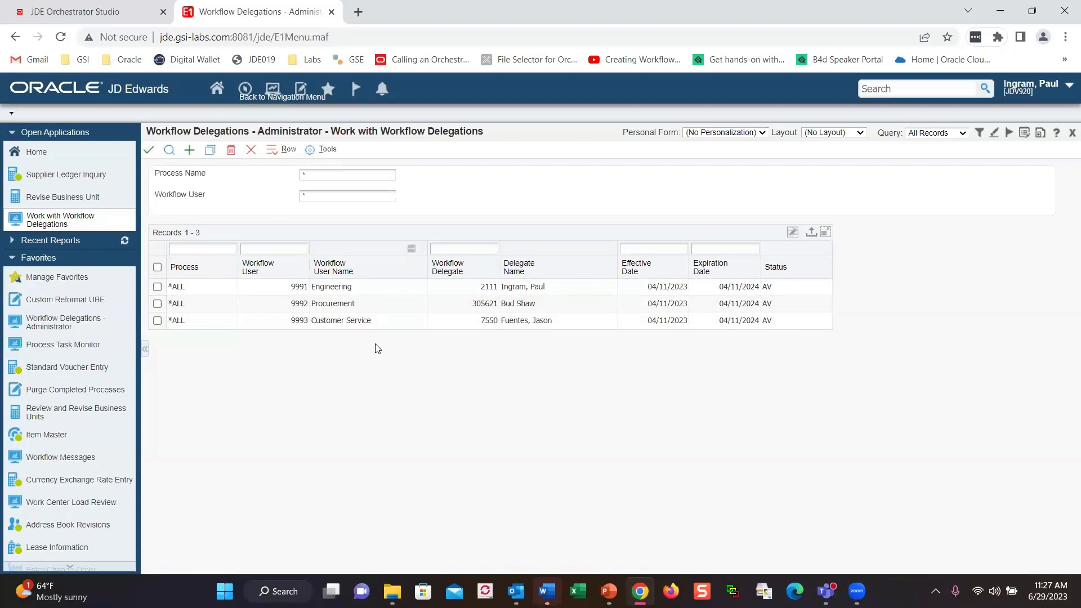
Close Workflow Delegations, cancel Revise Business Unit, and close Work With Business Units.
{"action": "left_click", "coordinate": [251, 151]}
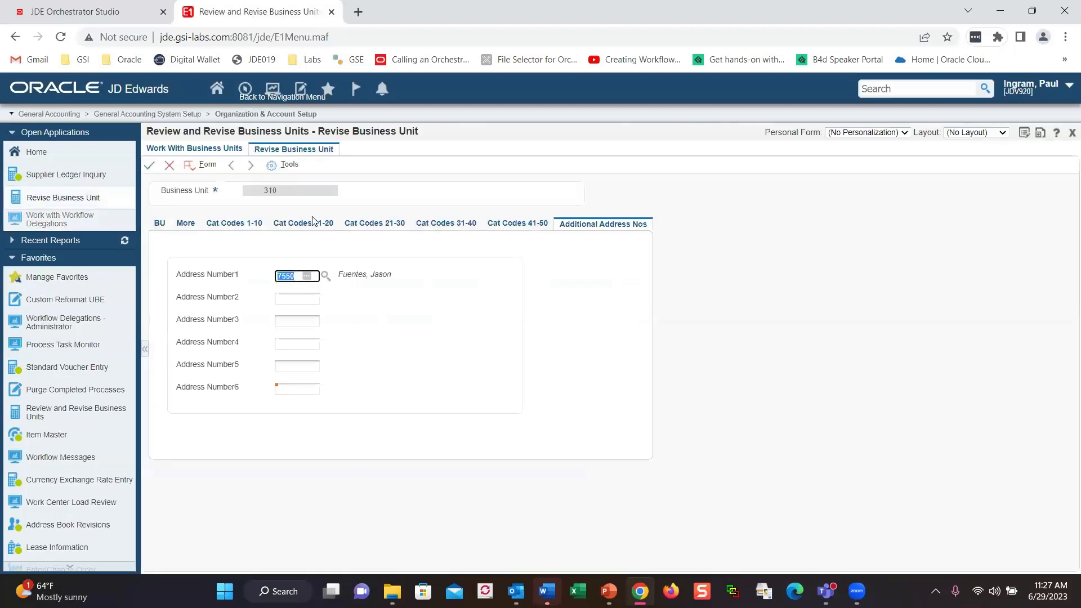
{"action": "left_click", "coordinate": [170, 163]}
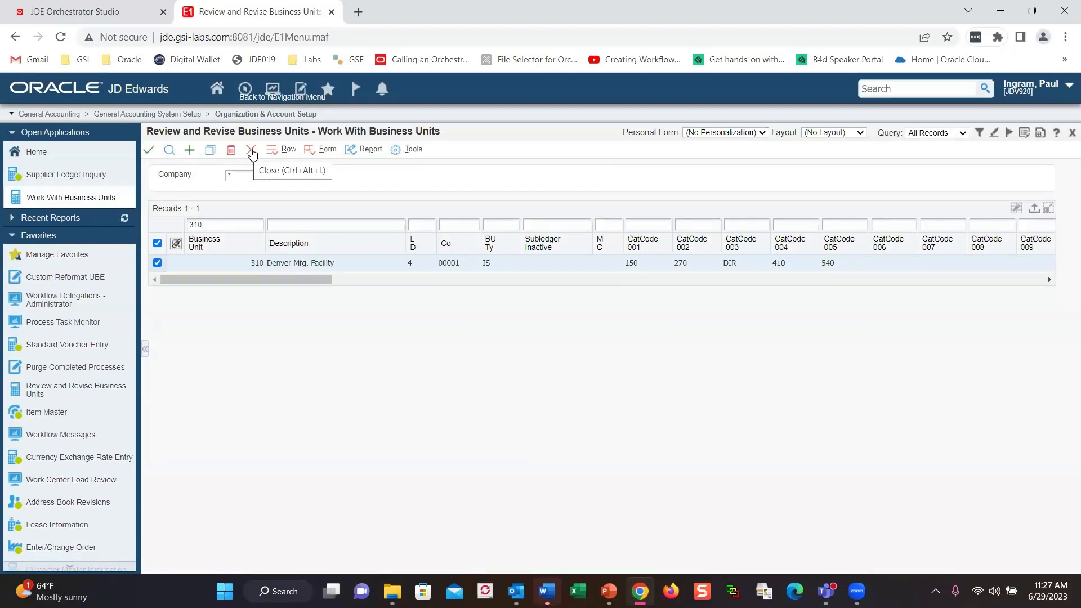
{"action": "left_click", "coordinate": [251, 152]}
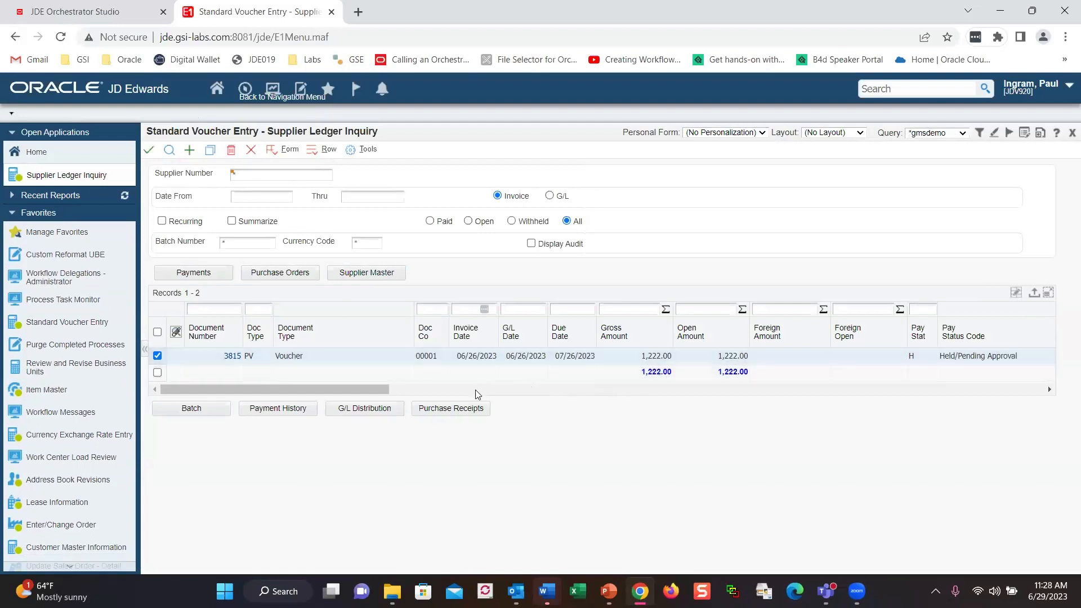
{"action": "mouse_move", "coordinate": [379, 393]}
{"action": "left_mouse_down"}
{"action": "mouse_move", "coordinate": [388, 394]}
{"action": "mouse_move", "coordinate": [377, 394]}
{"action": "left_mouse_up"}
In Orchestrator Studio, open the AGMSAPAPPRV logic extension from the Logic Extensions list.
{"action": "left_click", "coordinate": [111, 17]}
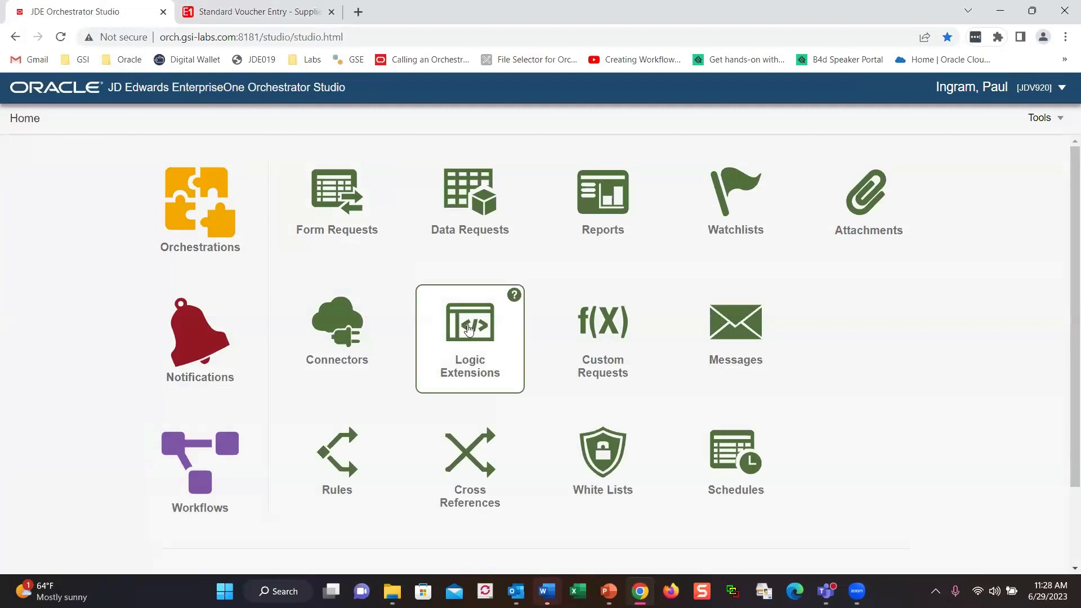
{"action": "left_click", "coordinate": [469, 329]}
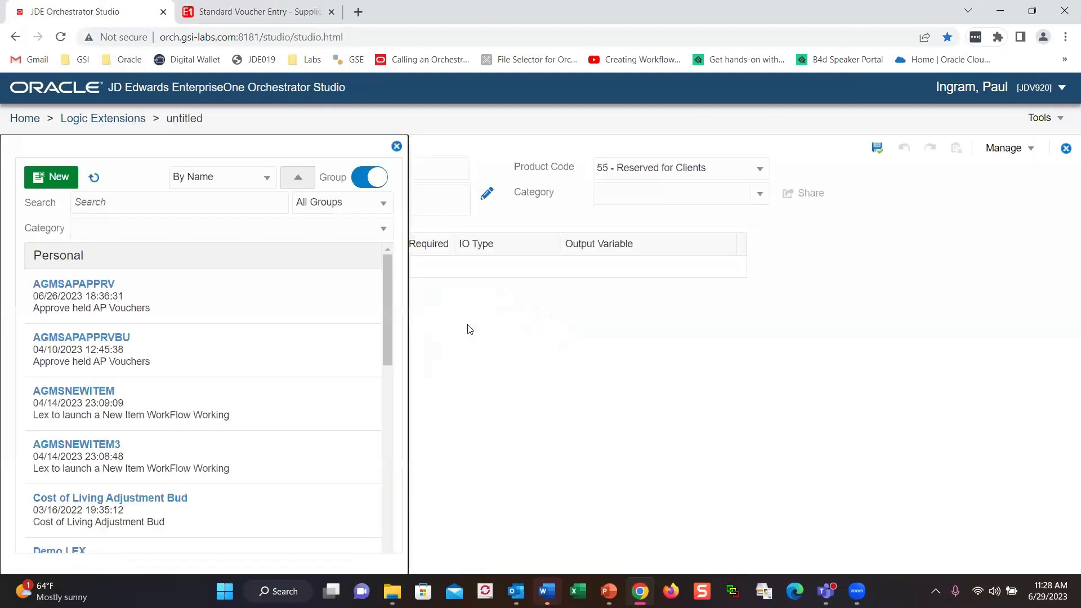
{"action": "left_click", "coordinate": [195, 303]}
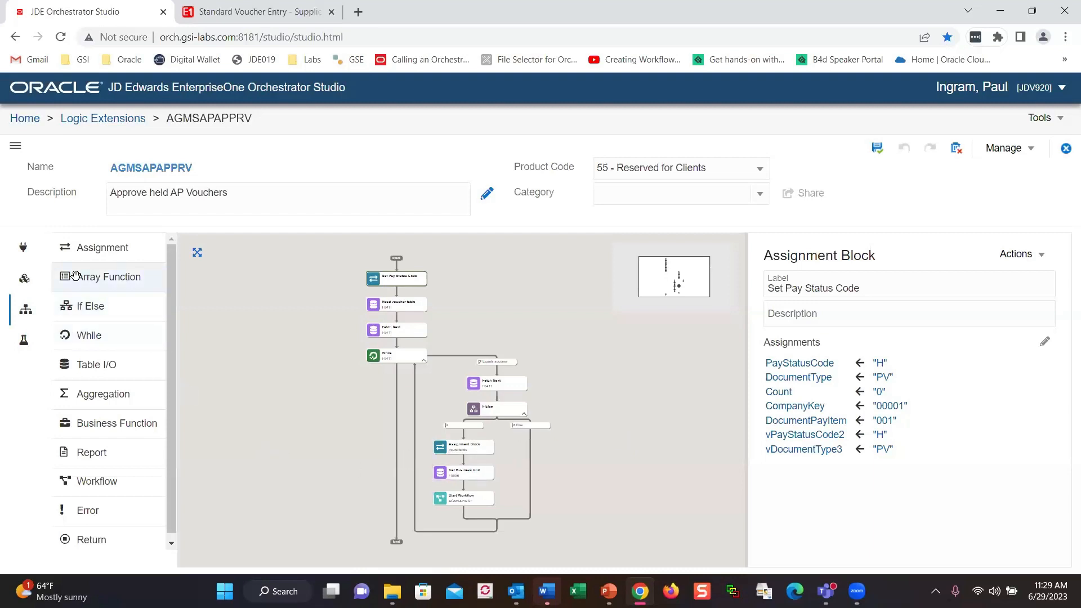
Test AGMSAPAPPRV, getting count 1 and gross amount 1350, then return to the supplier ledger.
{"action": "left_click", "coordinate": [23, 341]}
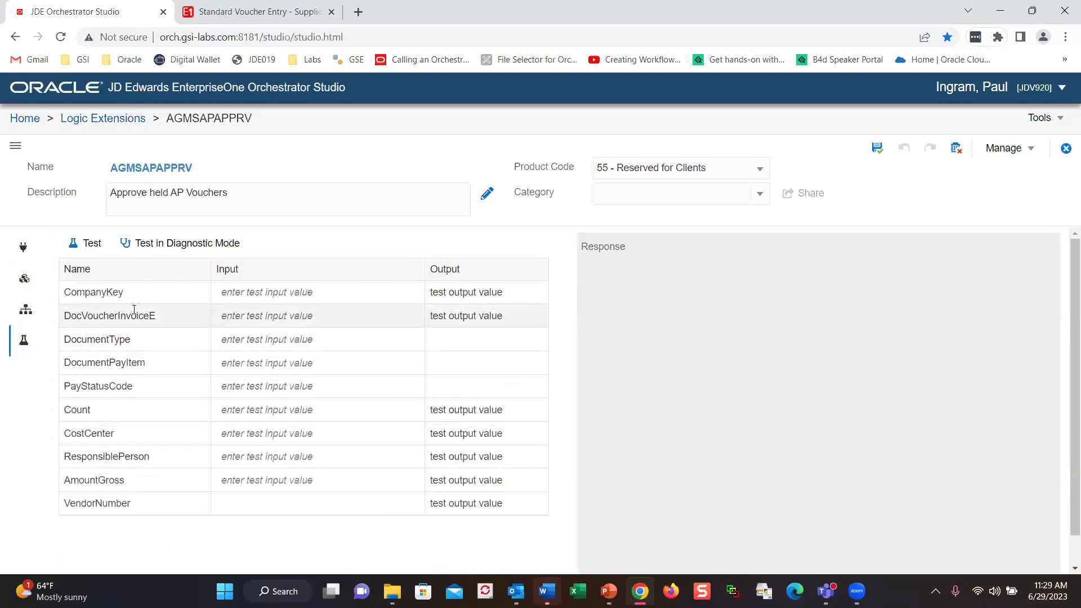
{"action": "left_click", "coordinate": [87, 245]}
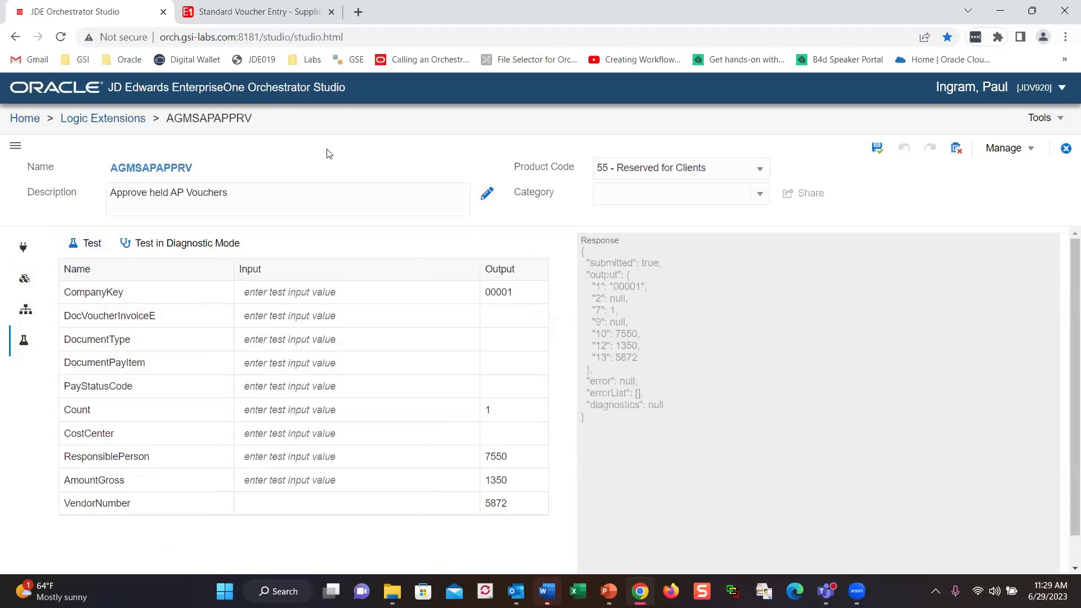
{"action": "left_click", "coordinate": [282, 15]}
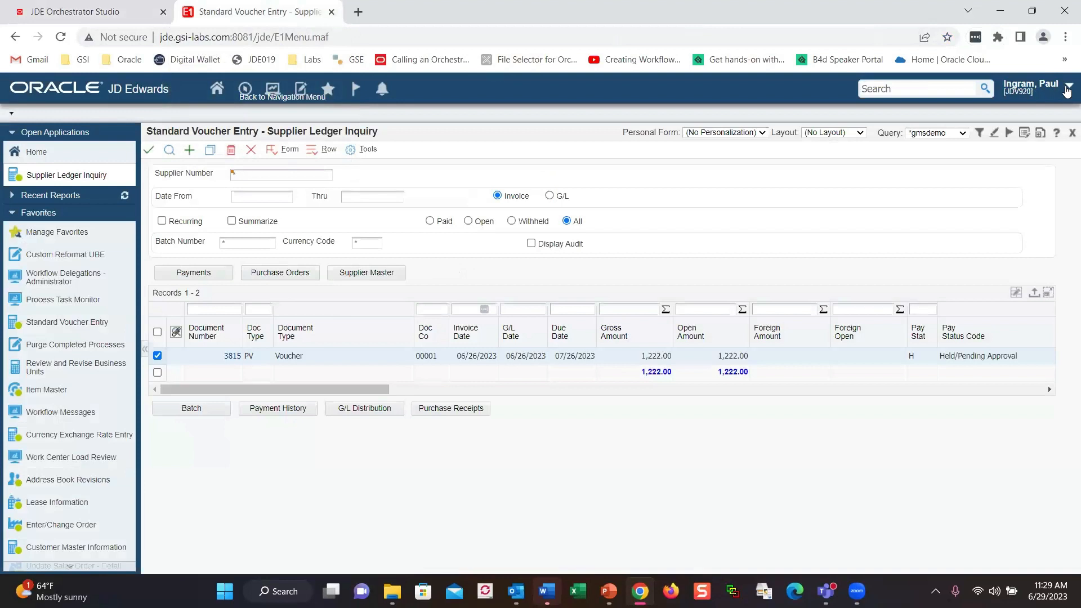
Sign out from the user menu, confirming that open applications will close.
{"action": "left_click", "coordinate": [1067, 87]}
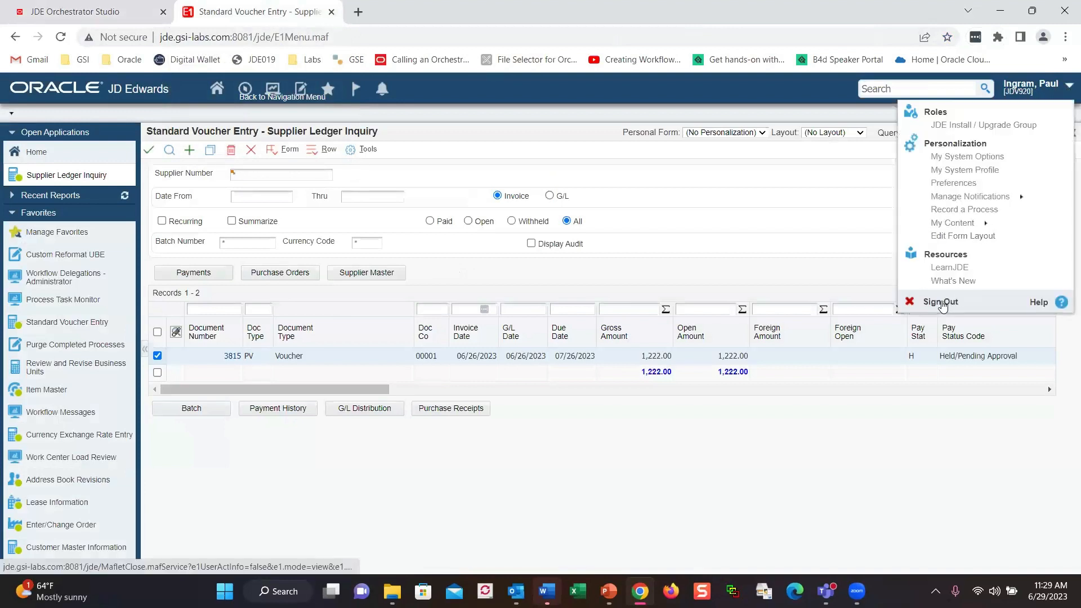
{"action": "left_click", "coordinate": [941, 303]}
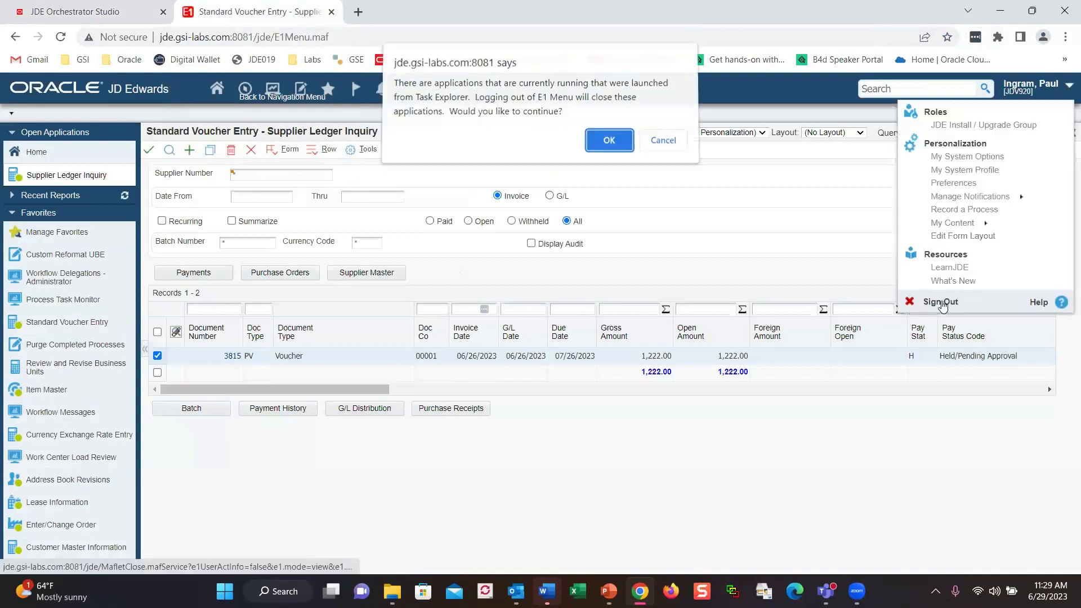
{"action": "left_click", "coordinate": [608, 145]}
Sign in as a different user using a saved browser login.
{"action": "type", "text": "g"}
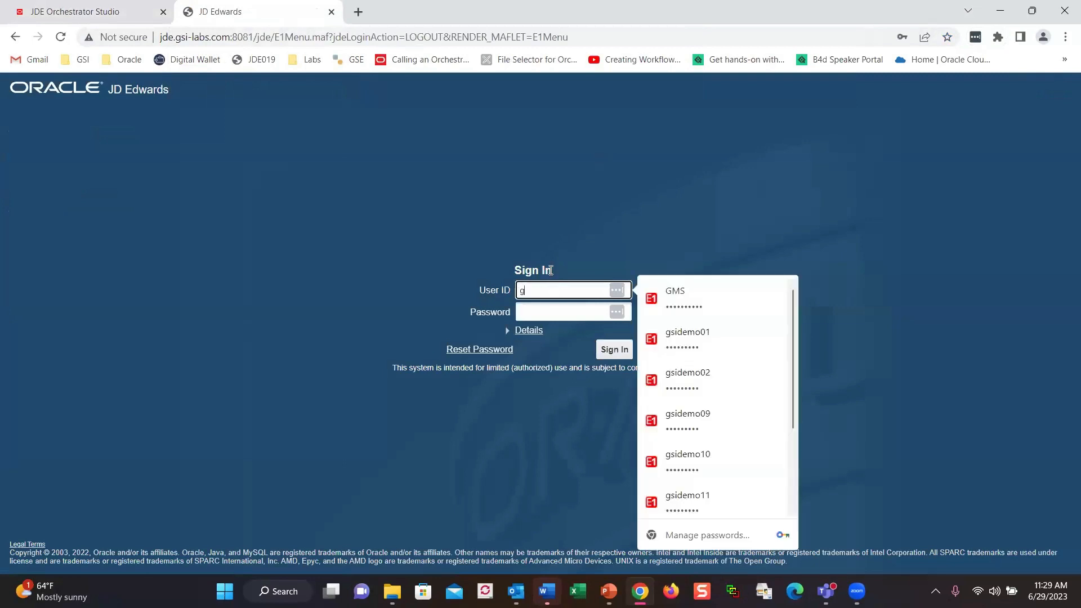
{"action": "type", "text": "m"}
{"action": "left_click", "coordinate": [605, 321]}
{"action": "left_click", "coordinate": [620, 355]}
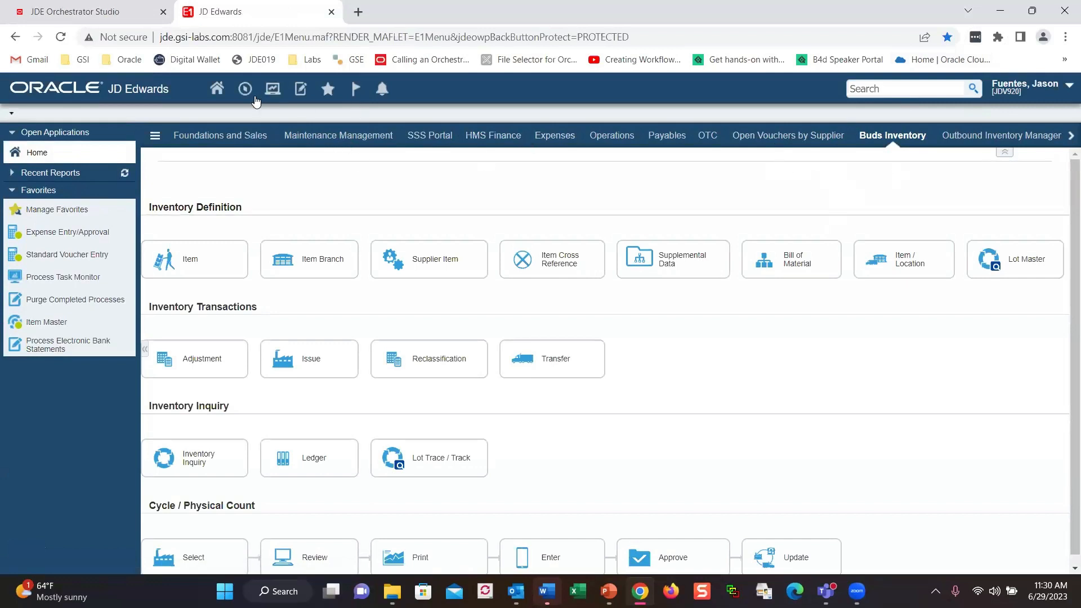
Open Message Center via Manage Notifications, reload it, and expand Priority Mail to reveal the voucher approval message.
{"action": "left_click", "coordinate": [1011, 90]}
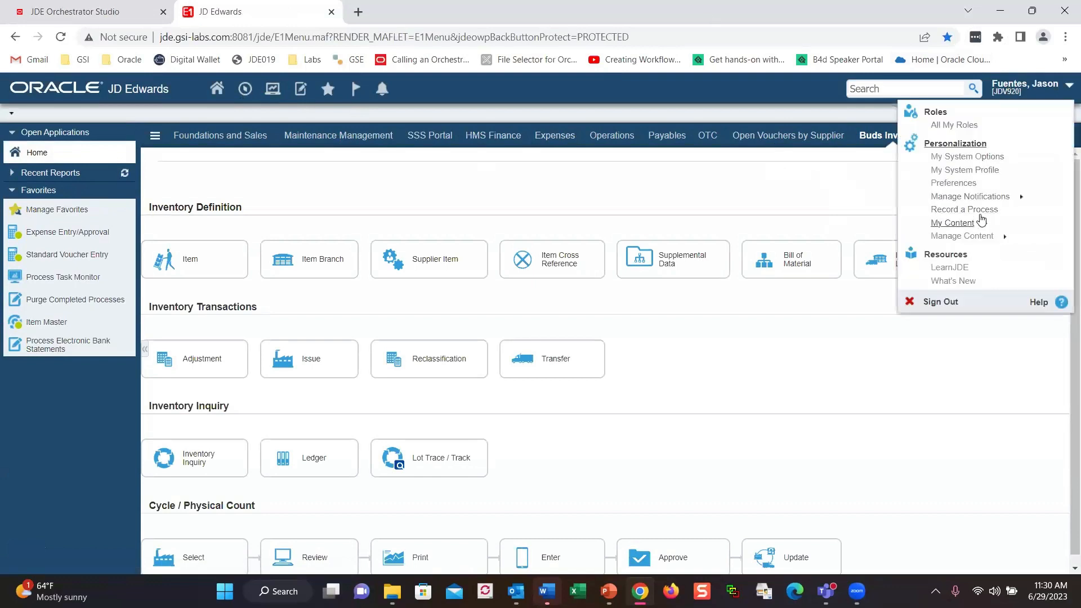
{"action": "left_click", "coordinate": [980, 198]}
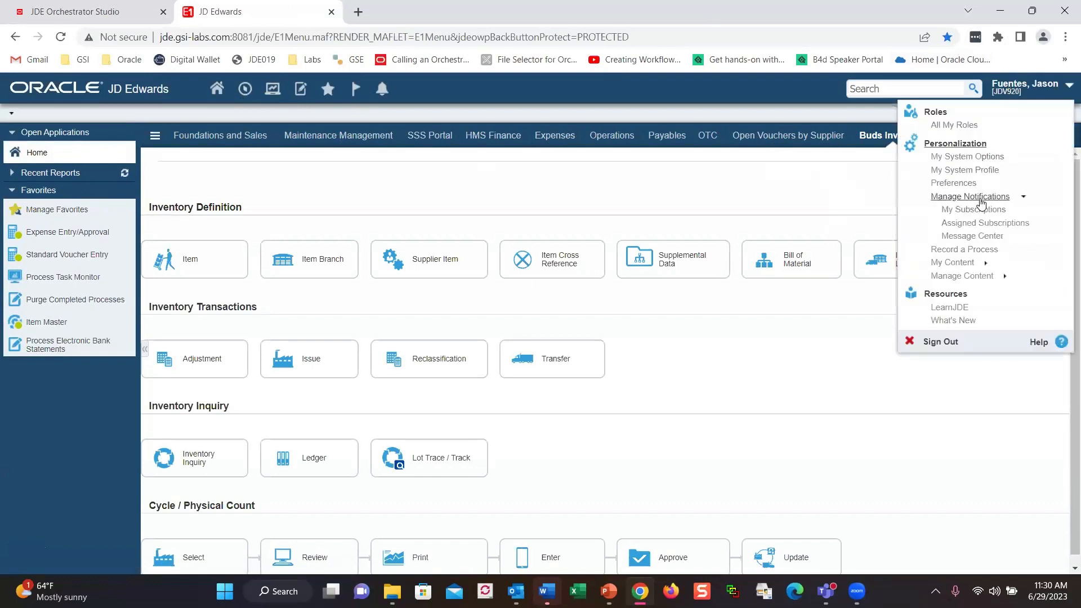
{"action": "left_click", "coordinate": [977, 239]}
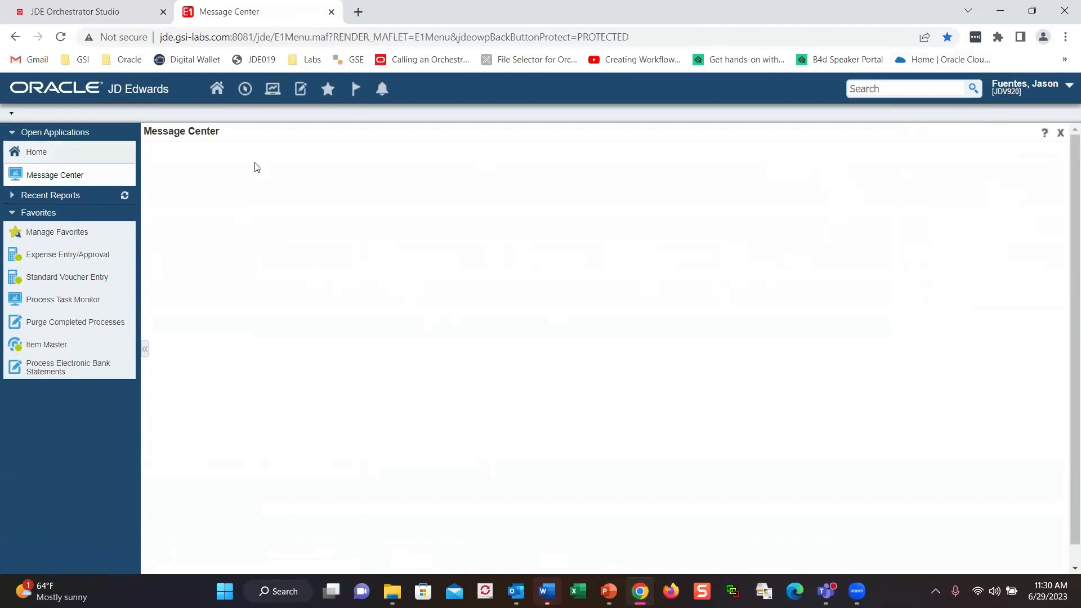
{"action": "left_click", "coordinate": [61, 37]}
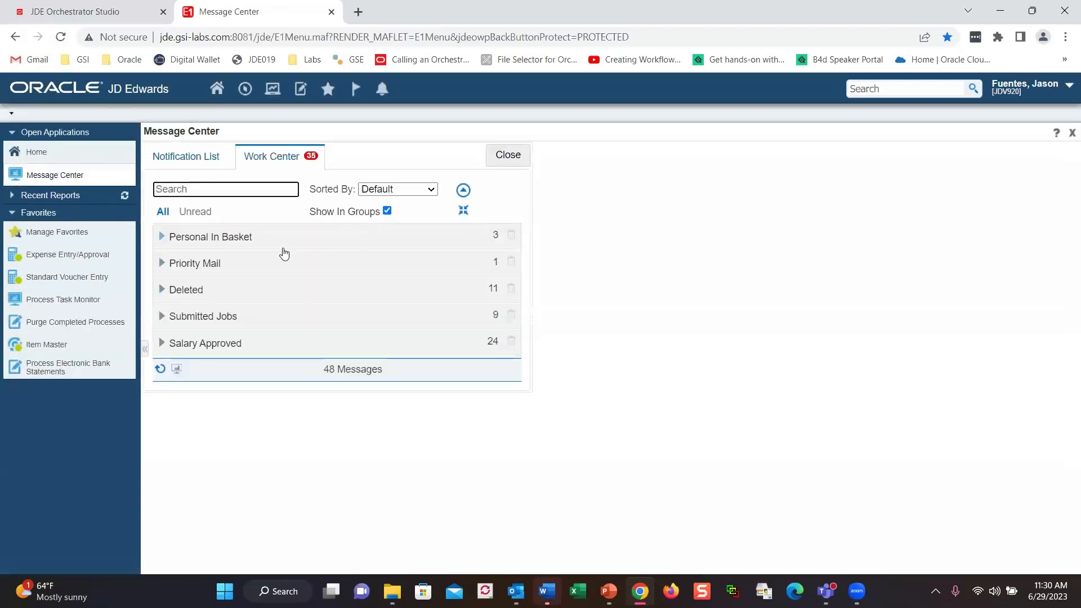
{"action": "left_click", "coordinate": [161, 265]}
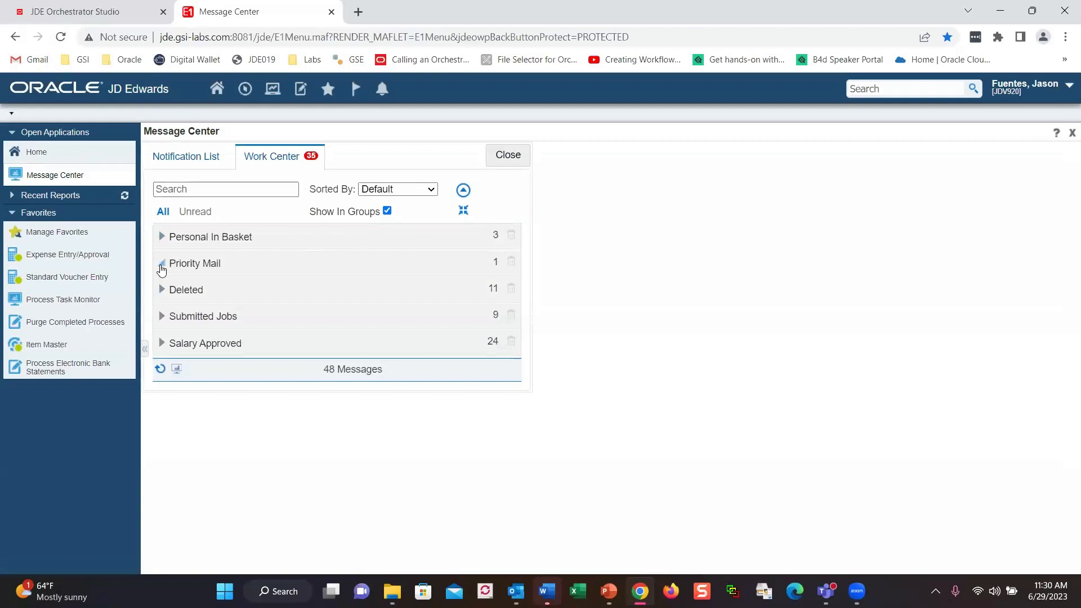
{"action": "mouse_move", "coordinate": [234, 302]}
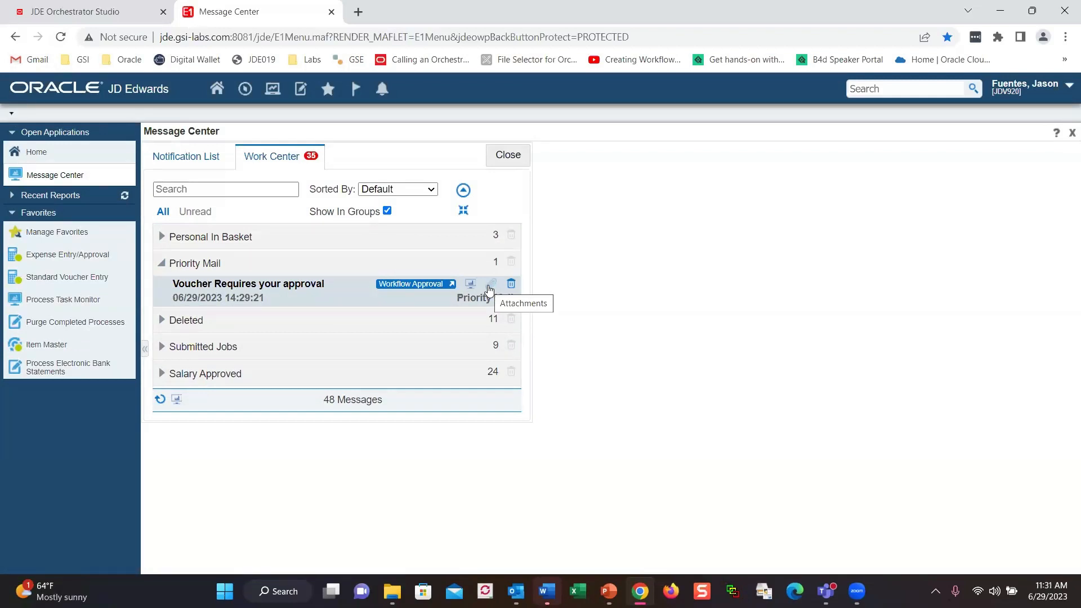
Review the 'Voucher Requires your approval' message, underline it for viewers, then accept the approval.
{"action": "left_click", "coordinate": [436, 288]}
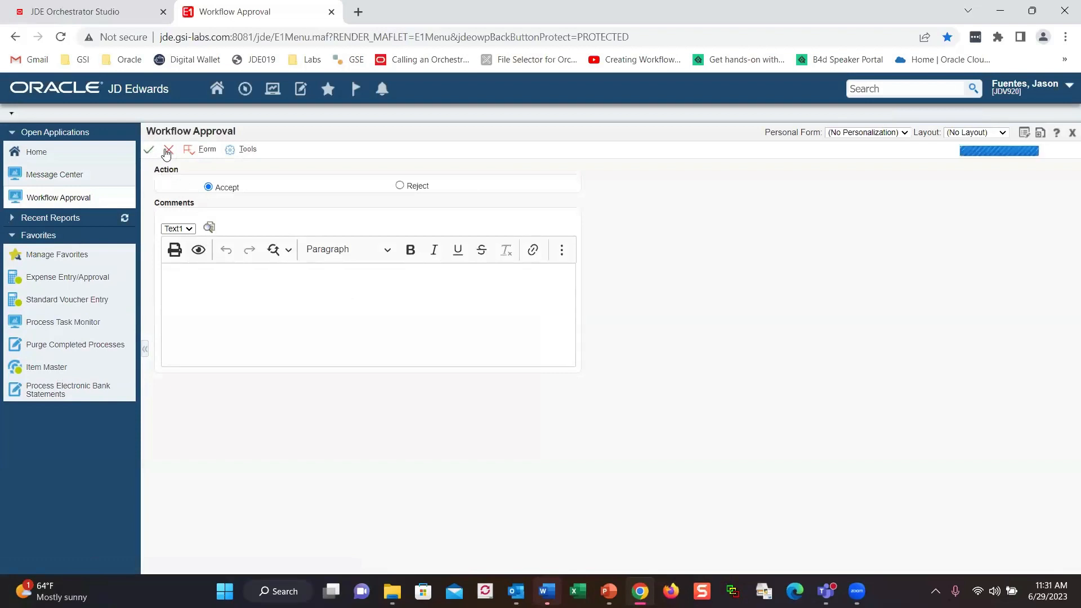
{"action": "left_click", "coordinate": [168, 150]}
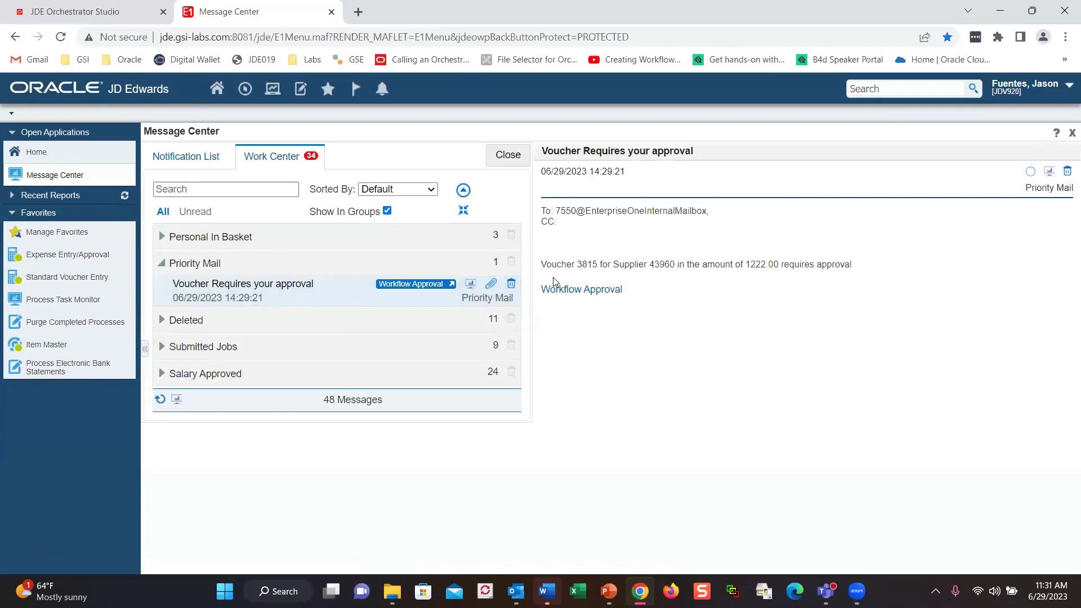
{"action": "key", "text": "ctrl+2"}
{"action": "left_click_drag", "start_coordinate": [548, 278], "coordinate": [866, 277]}
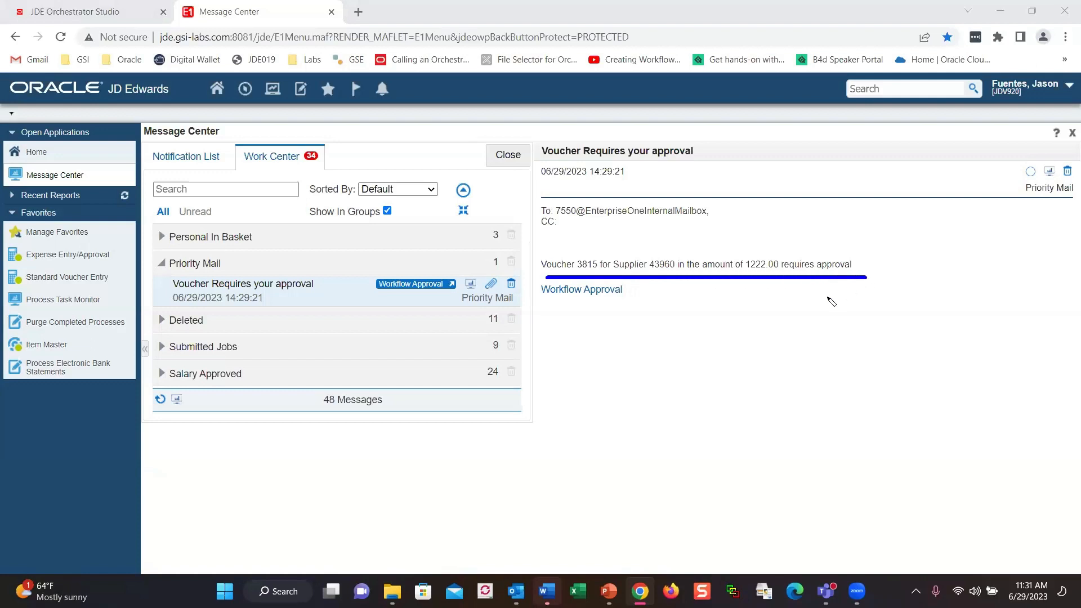
{"action": "key", "text": "Escape"}
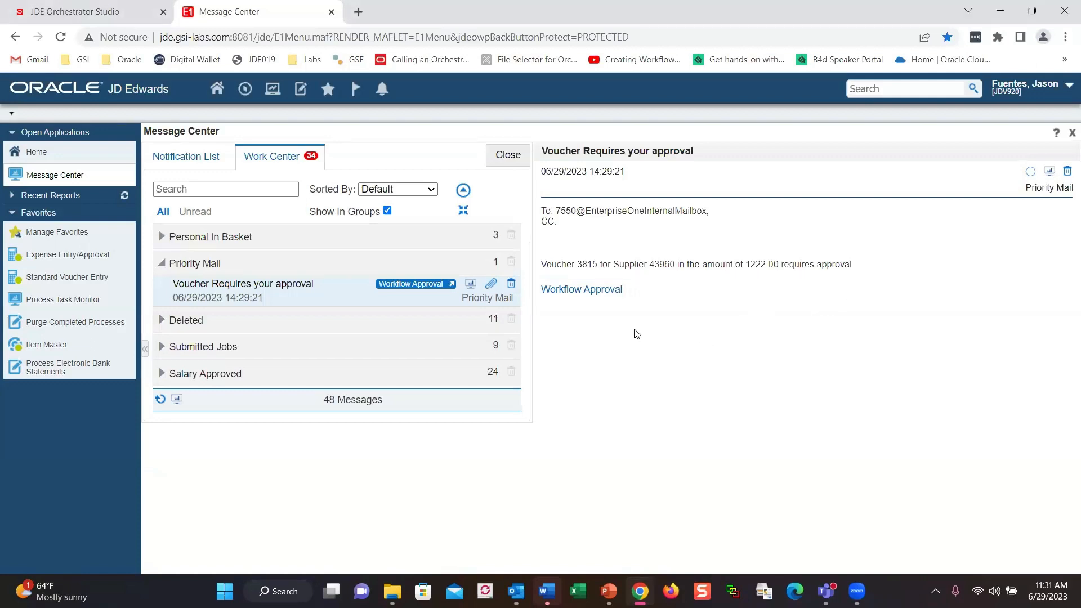
{"action": "left_click", "coordinate": [575, 295]}
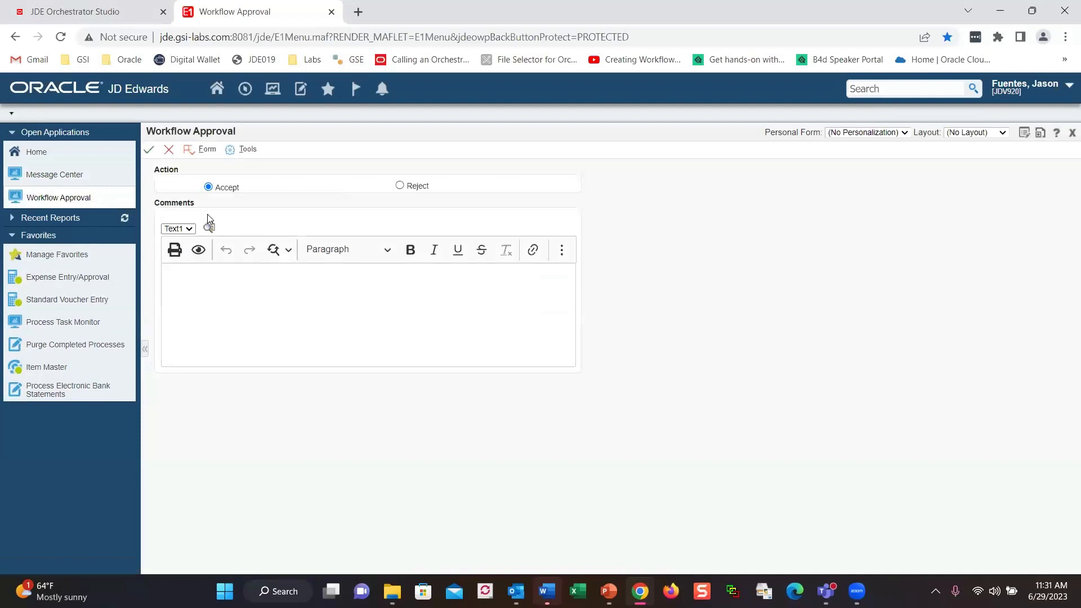
{"action": "left_click", "coordinate": [148, 153]}
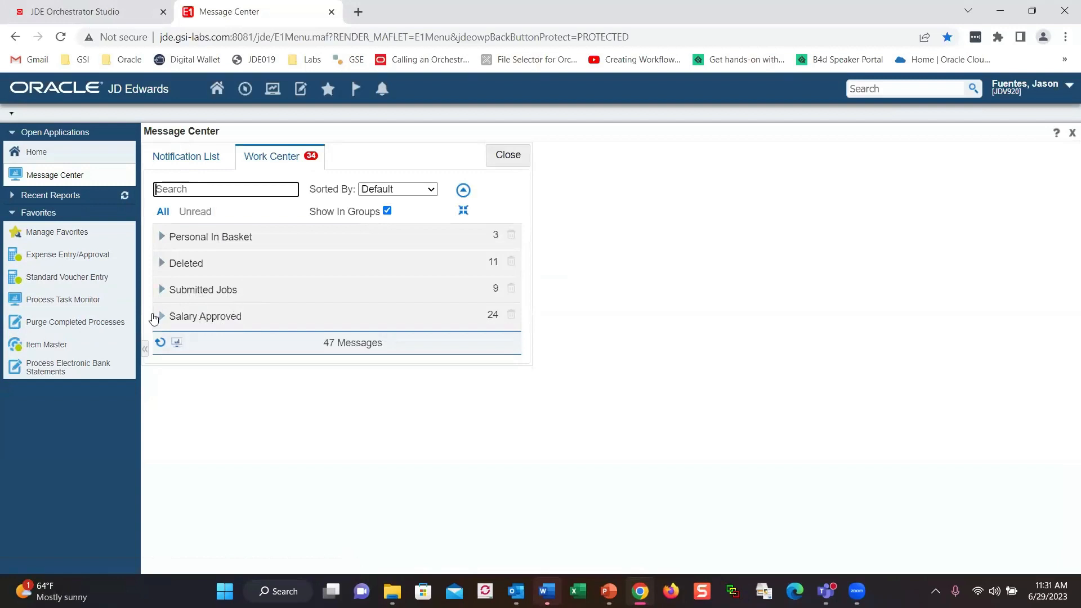
Open Supplier Ledger Inquiry with the Demo query, search document 3815, then clear the filter.
{"action": "left_click", "coordinate": [83, 280]}
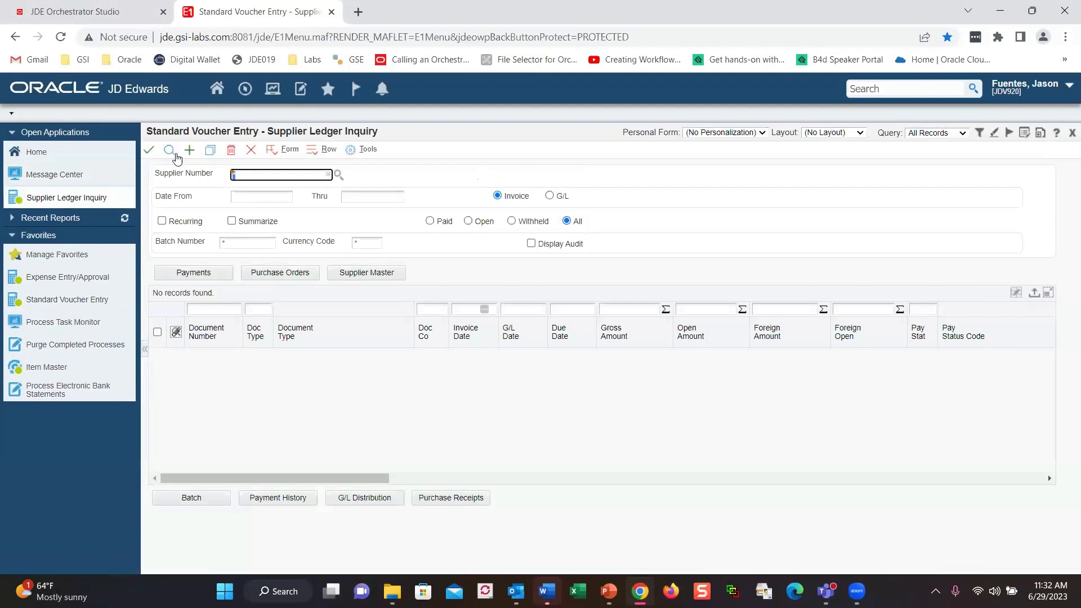
{"action": "left_click", "coordinate": [964, 134]}
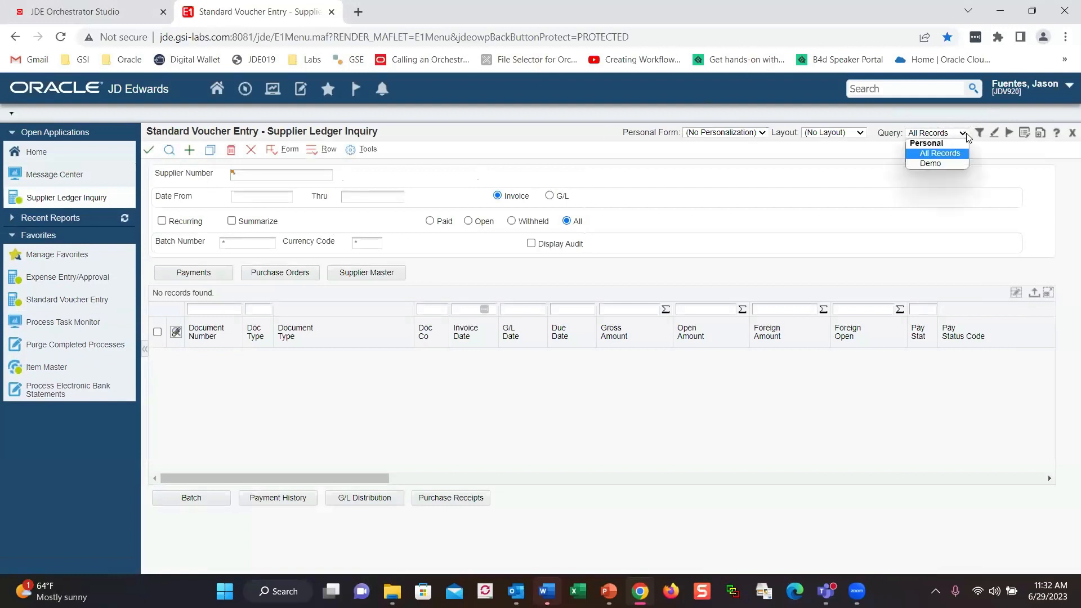
{"action": "left_click", "coordinate": [946, 167]}
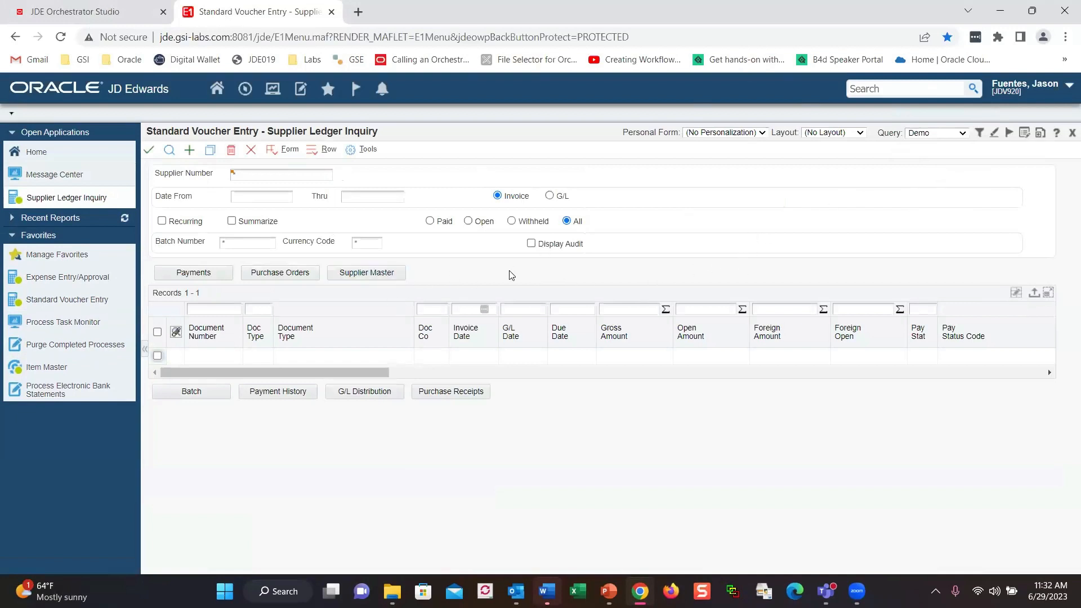
{"action": "left_click", "coordinate": [206, 309]}
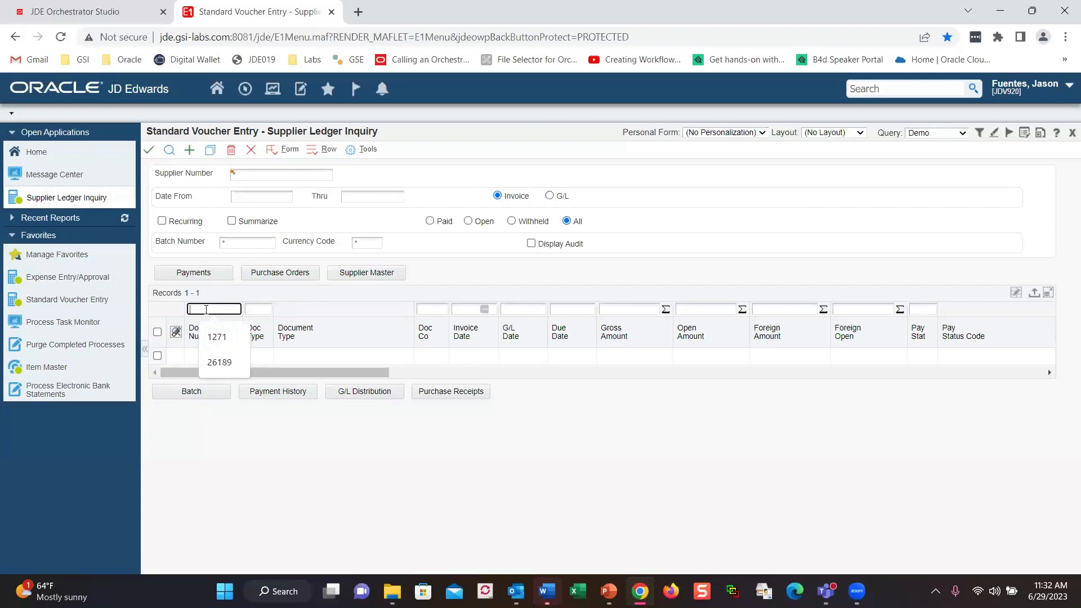
{"action": "type", "text": "3815"}
{"action": "left_click", "coordinate": [168, 151]}
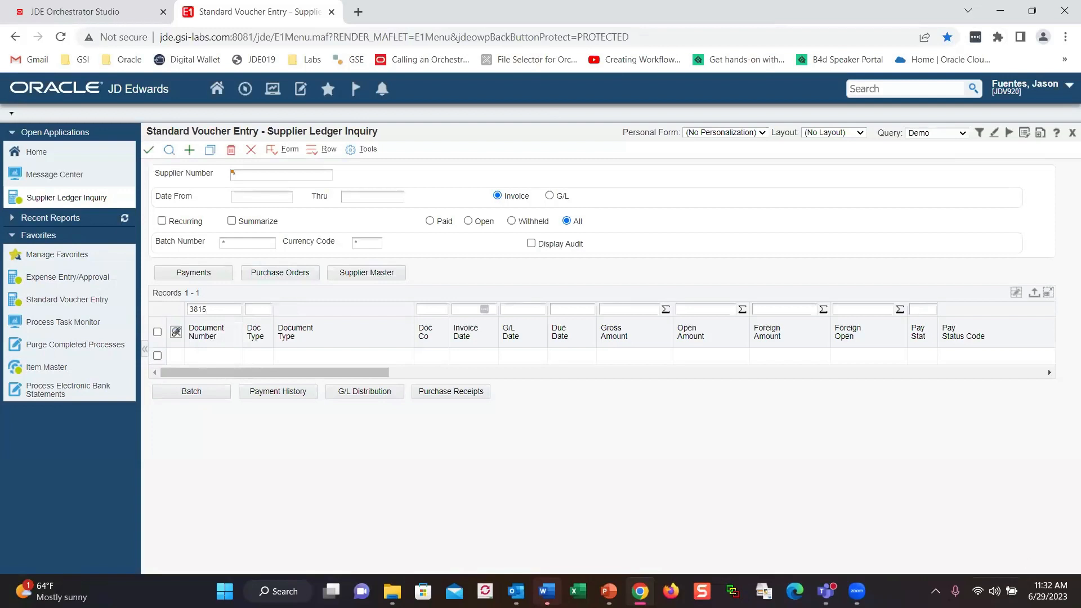
{"action": "left_click_drag", "start_coordinate": [224, 309], "coordinate": [172, 318]}
{"action": "key", "text": "BackSpace"}
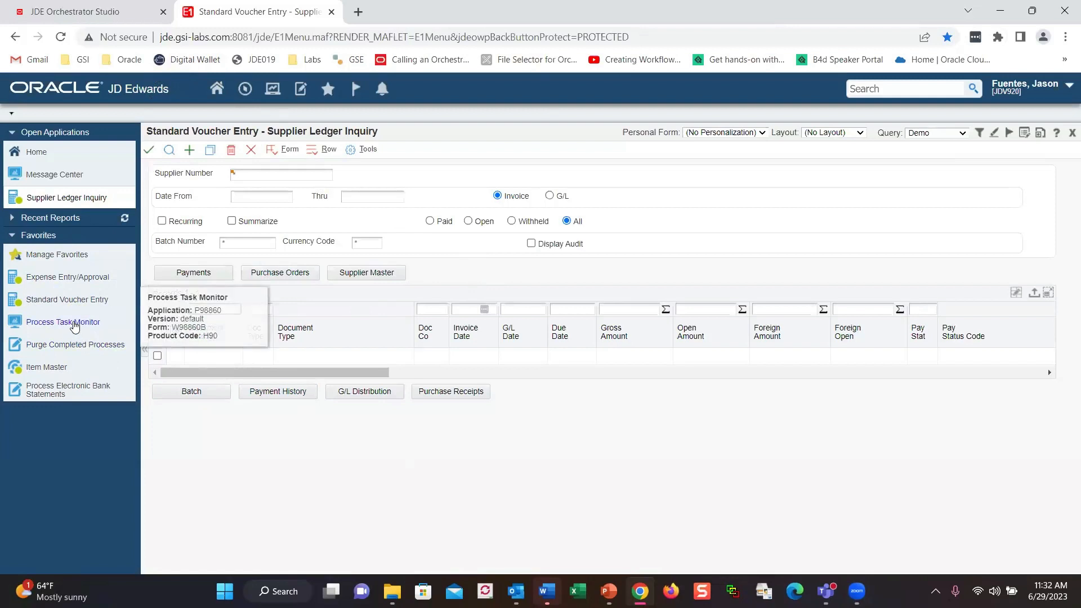
Check that AGMSAPWGF instance 3815's APPROVE step completed in Process Task Monitor, then reopen Supplier Ledger Inquiry.
{"action": "left_click", "coordinate": [75, 324]}
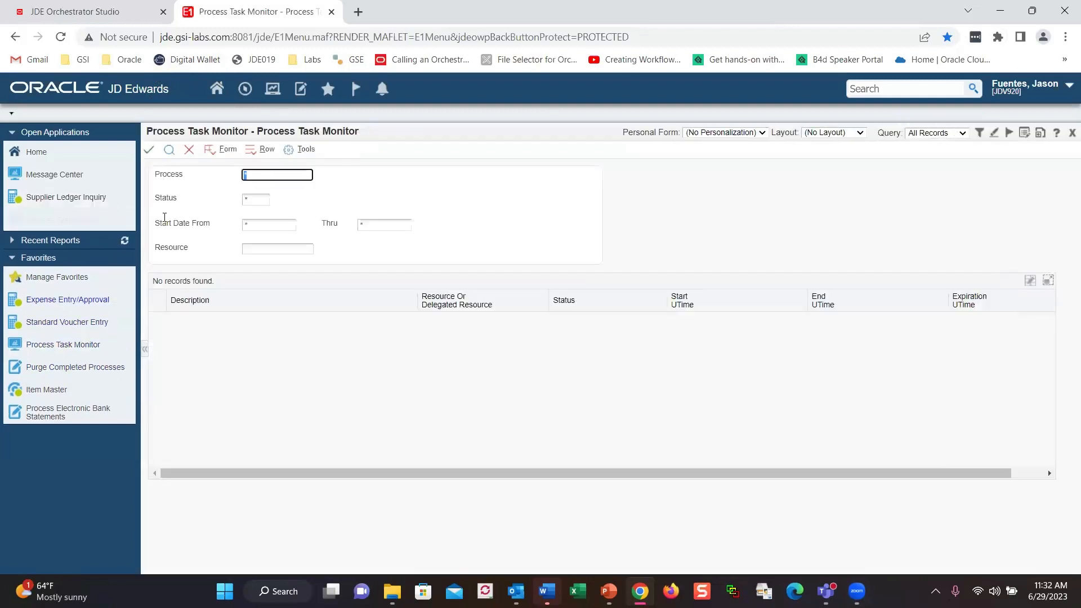
{"action": "left_click", "coordinate": [169, 150]}
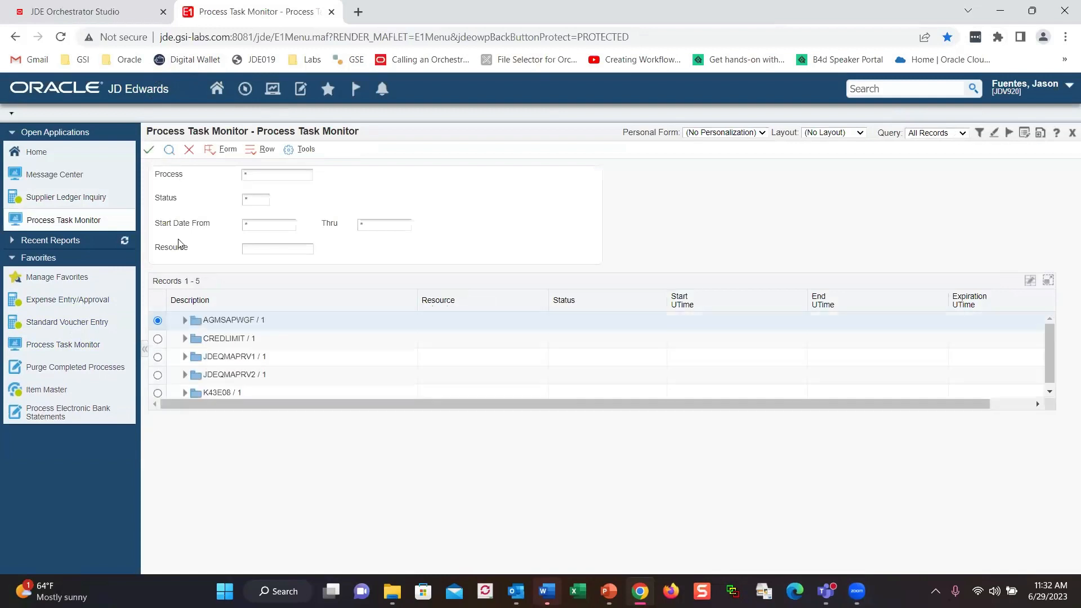
{"action": "left_click", "coordinate": [184, 320]}
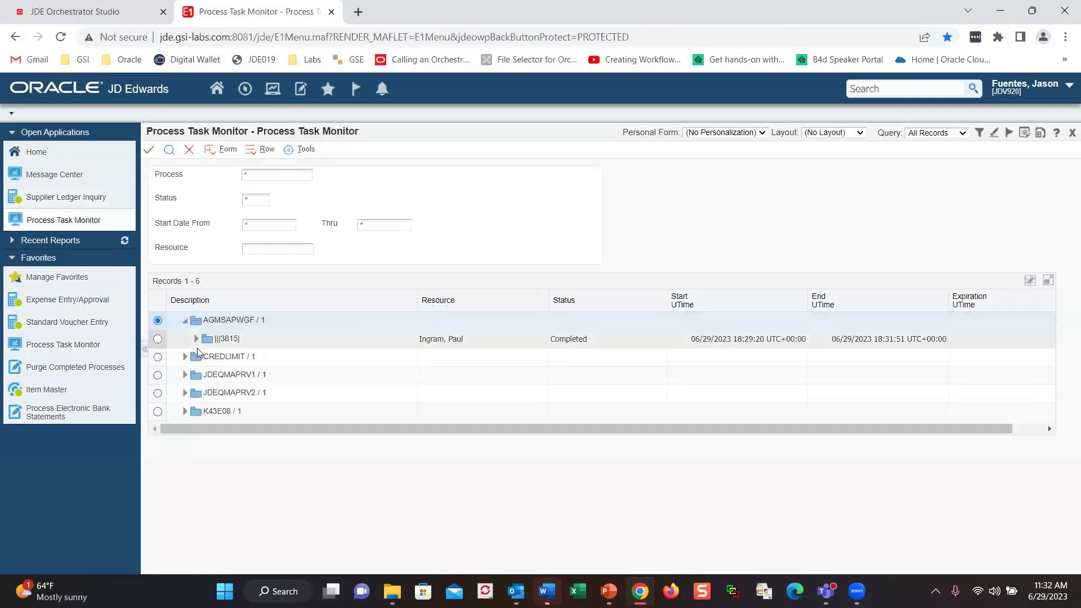
{"action": "left_click", "coordinate": [196, 339]}
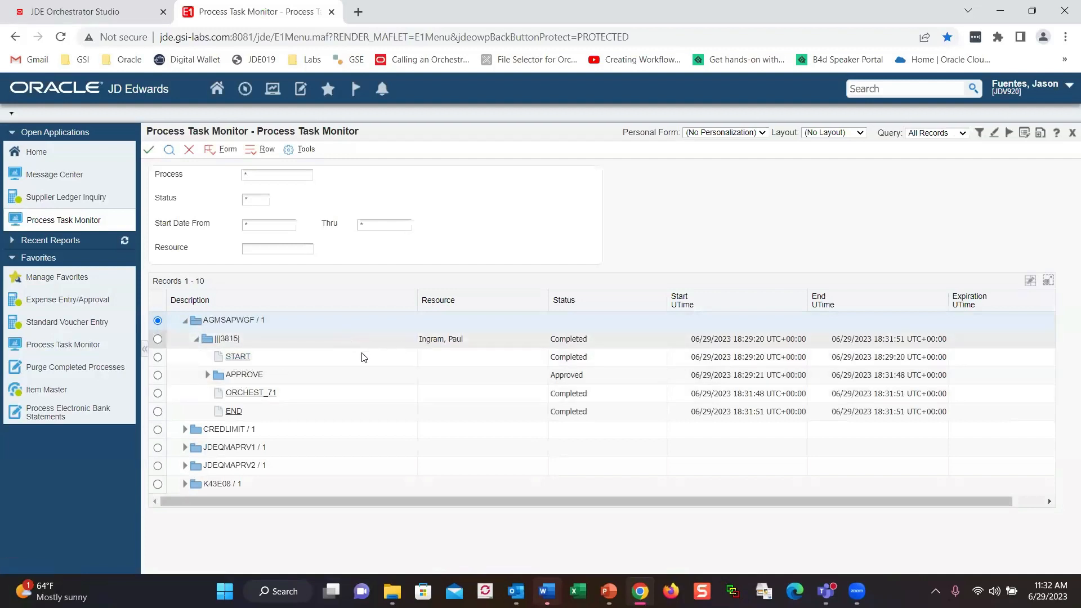
{"action": "left_click", "coordinate": [206, 374]}
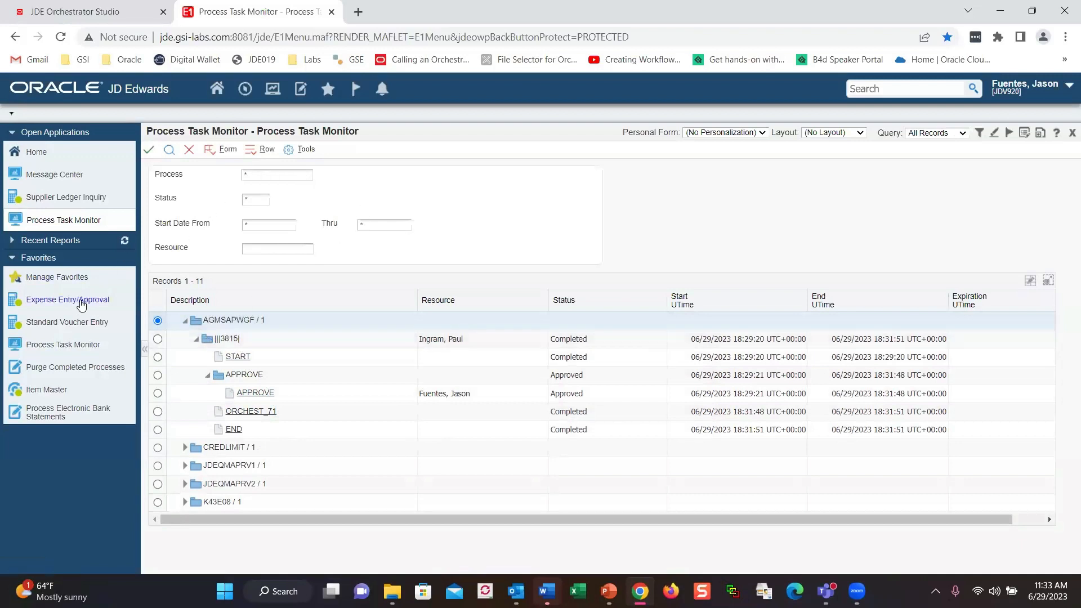
{"action": "left_click", "coordinate": [76, 323]}
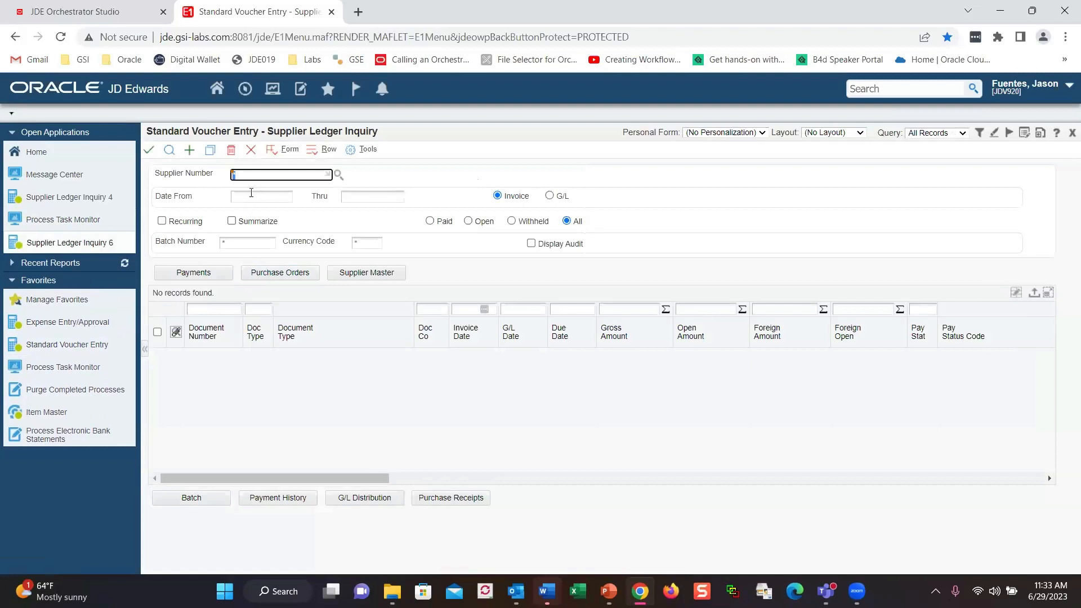
Find voucher 3815 (1,222.00) and highlight its Pay Stat of A, Approved for Payment.
{"action": "left_click", "coordinate": [202, 314]}
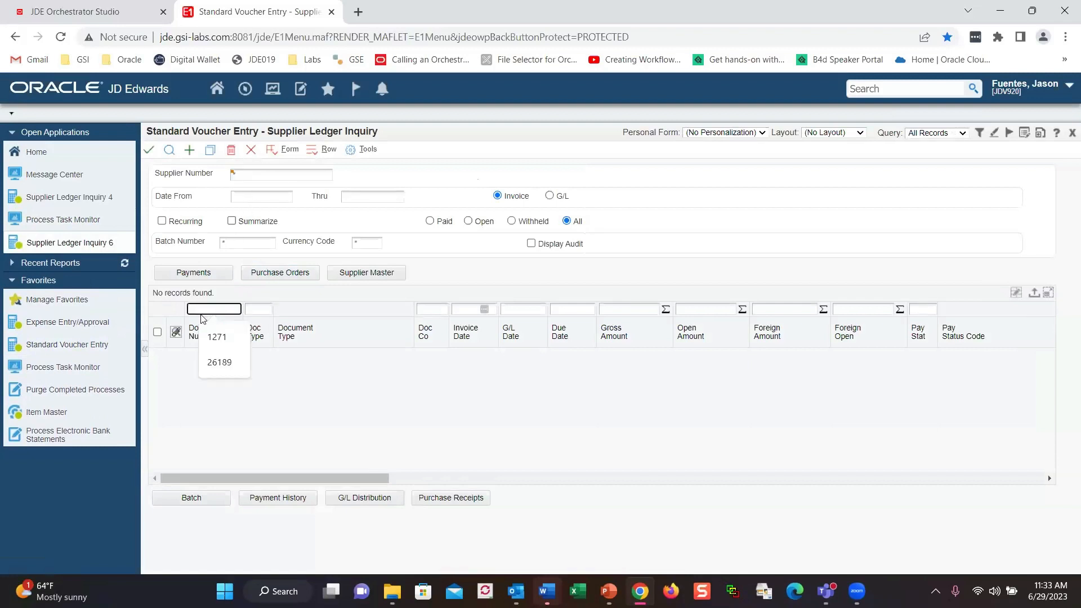
{"action": "type", "text": "3815"}
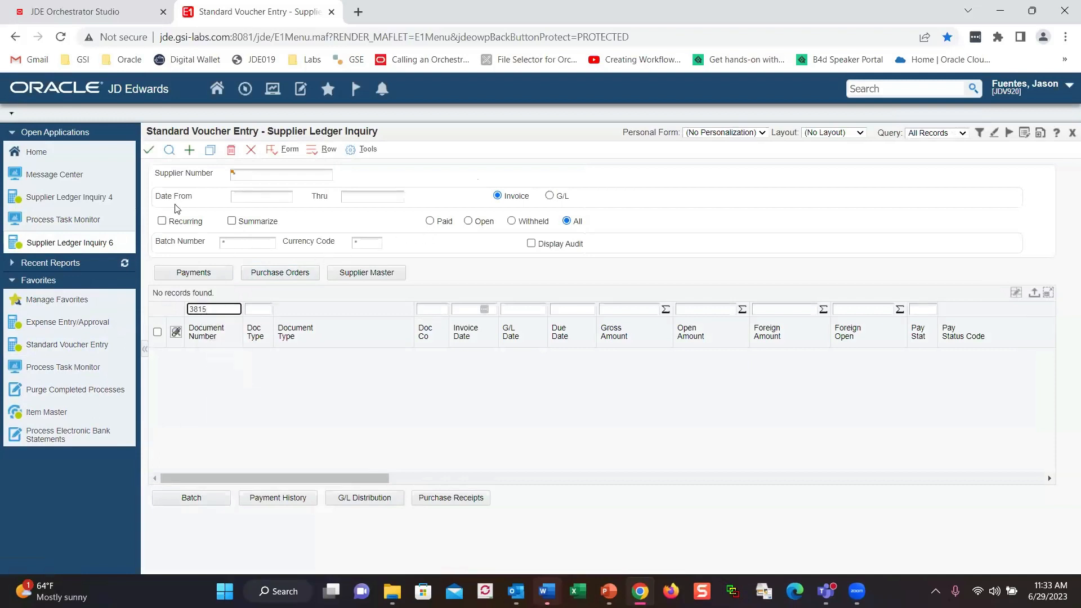
{"action": "left_click", "coordinate": [169, 149]}
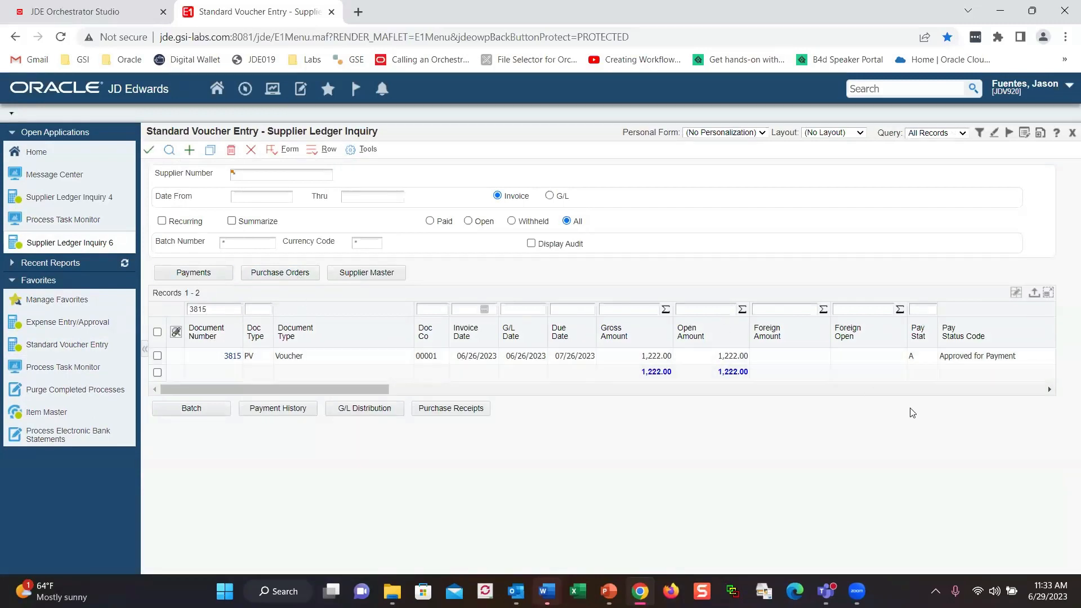
{"action": "key", "text": "ctrl+2"}
{"action": "mouse_move", "coordinate": [894, 320]}
{"action": "left_mouse_down"}
{"action": "mouse_move", "coordinate": [894, 385]}
{"action": "mouse_move", "coordinate": [968, 386]}
{"action": "mouse_move", "coordinate": [962, 334]}
{"action": "mouse_move", "coordinate": [882, 319]}
{"action": "left_mouse_up"}
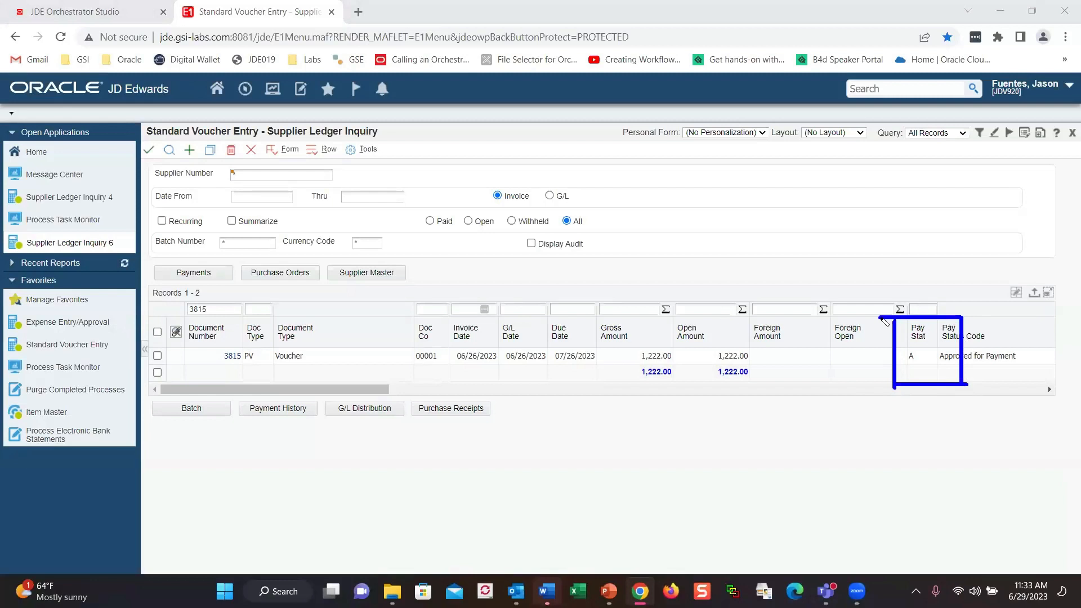
{"action": "key", "text": "Escape"}
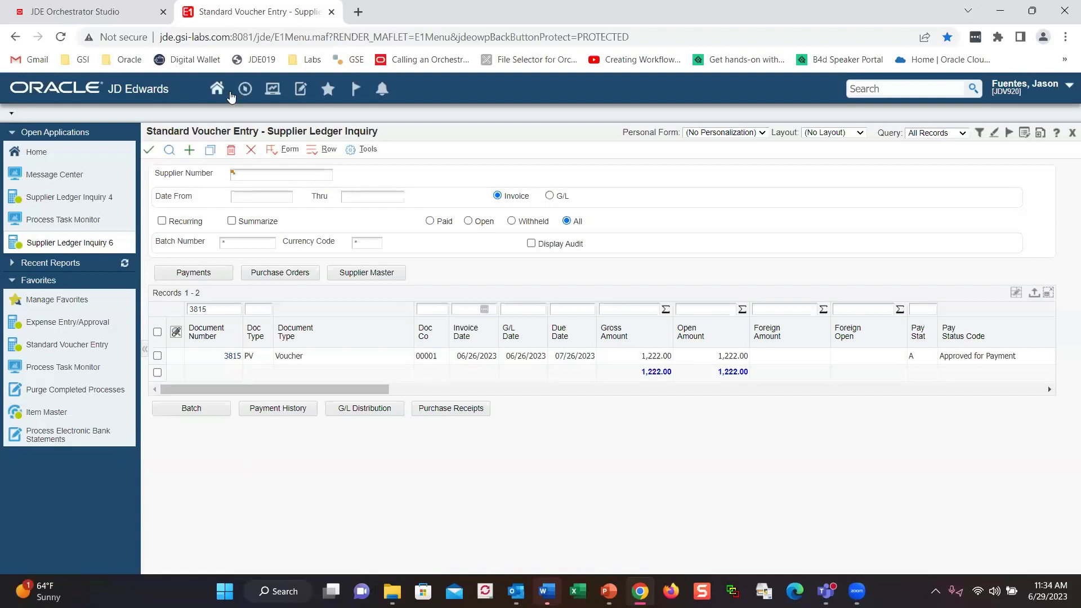
{"action": "left_click", "coordinate": [244, 89]}
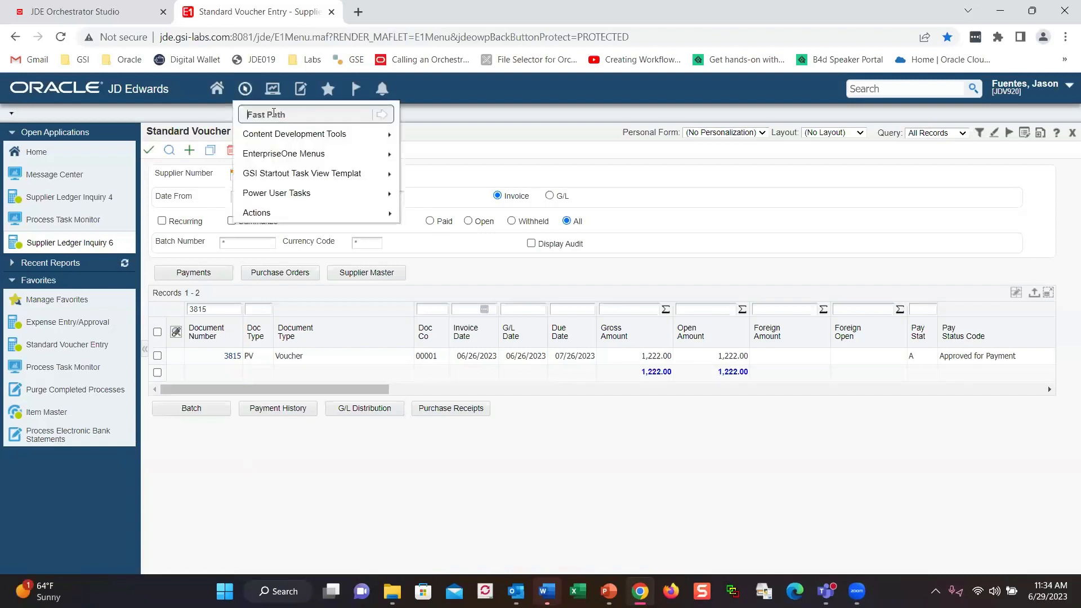
{"action": "left_click", "coordinate": [280, 115]}
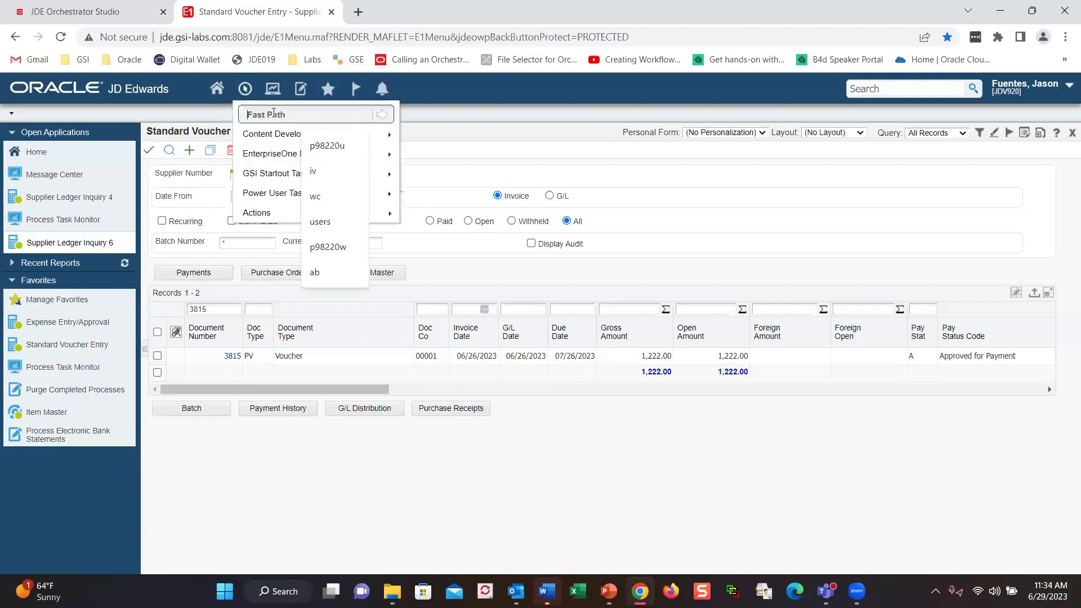
{"action": "left_click", "coordinate": [338, 248]}
{"action": "left_click", "coordinate": [386, 116]}
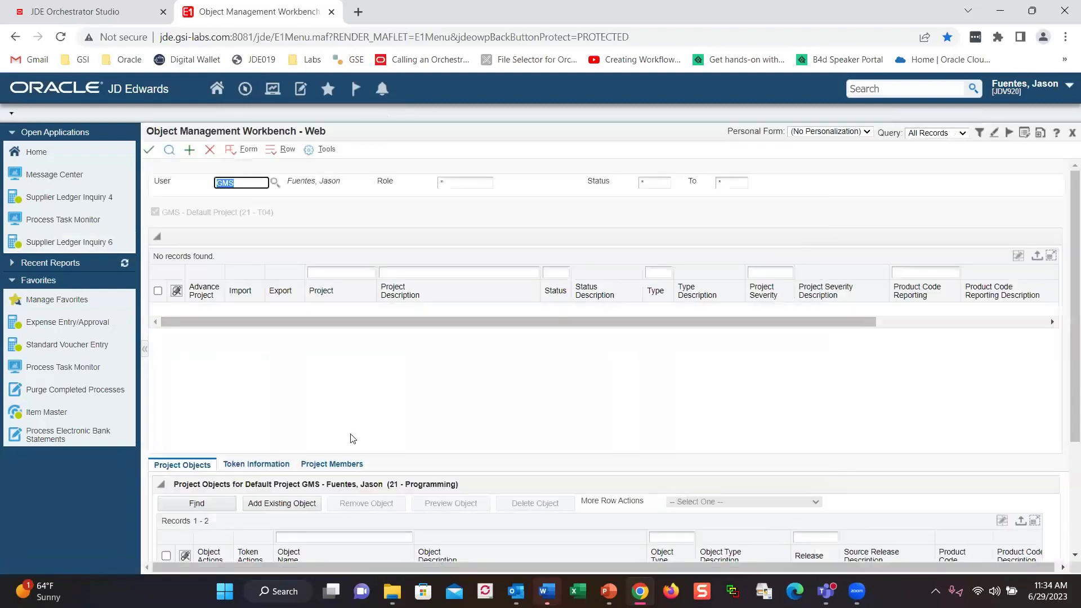
{"action": "scroll", "coordinate": [349, 440], "scroll_direction": "down", "scroll_amount": 3}
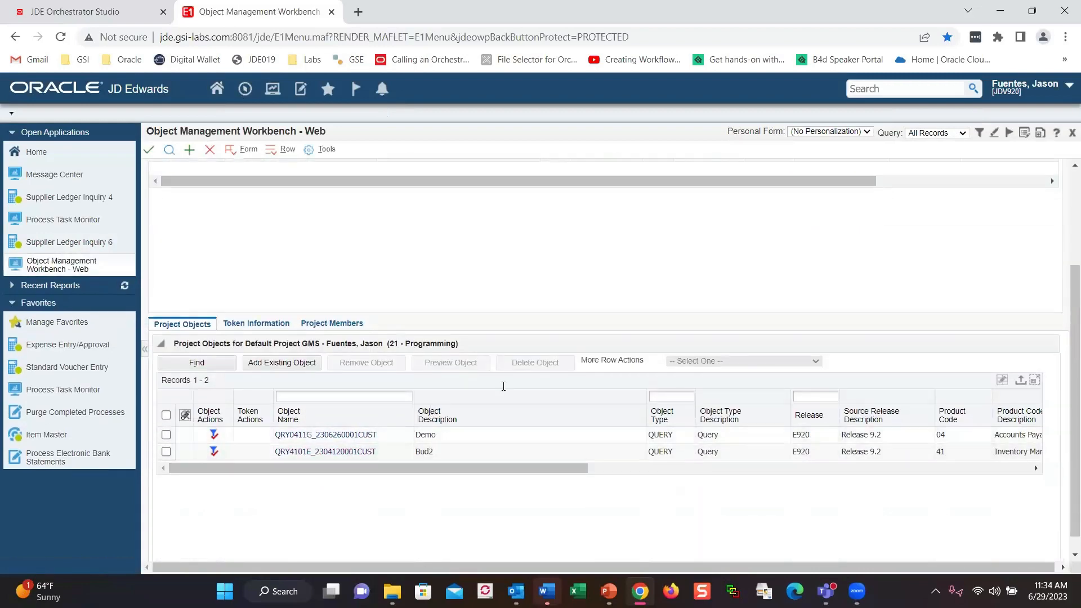
{"action": "scroll", "coordinate": [501, 279], "scroll_direction": "up", "scroll_amount": 3}
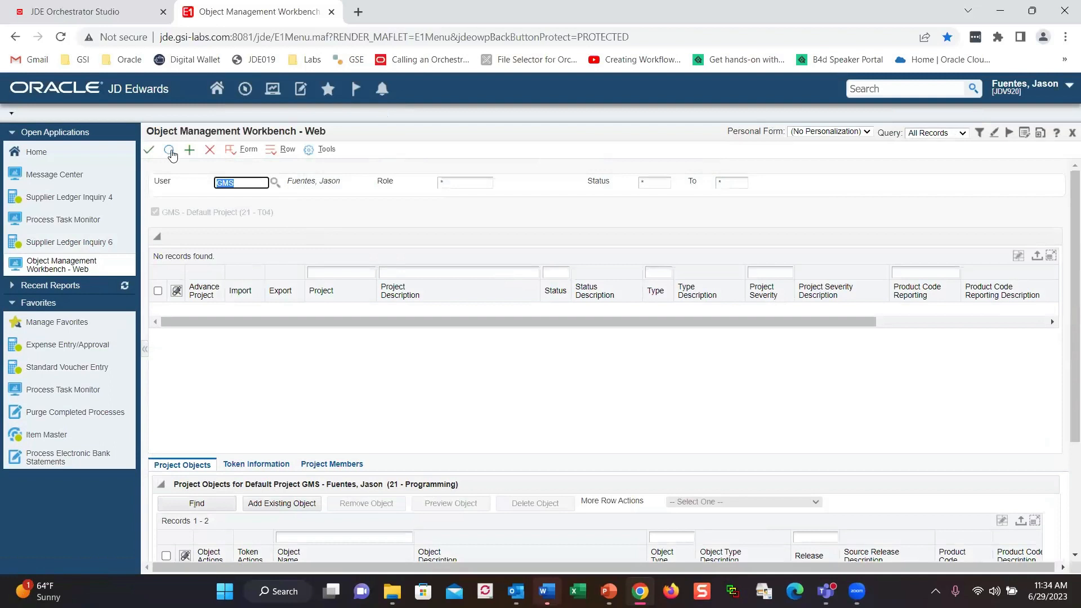
{"action": "left_click", "coordinate": [1069, 134]}
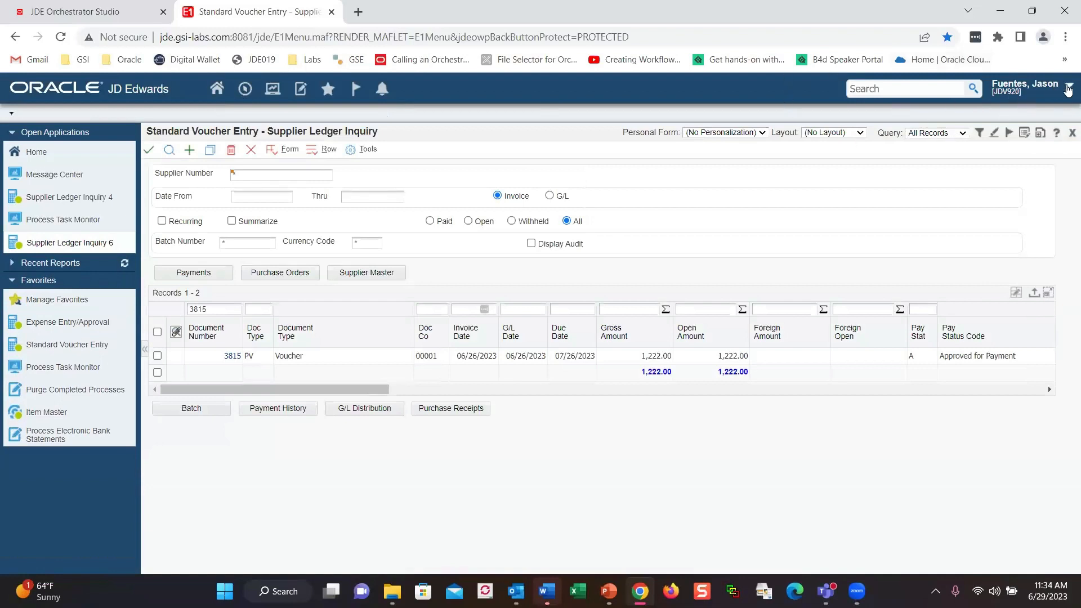
{"action": "left_click", "coordinate": [1066, 88]}
Sign out of EnterpriseOne and confirm closing the running applications.
{"action": "left_click", "coordinate": [938, 304]}
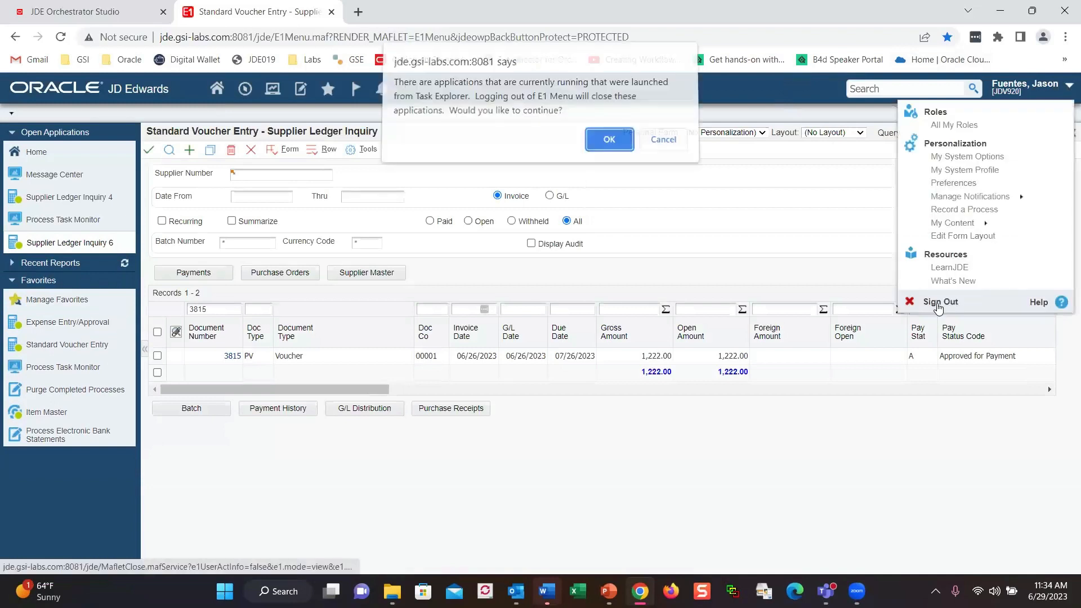
{"action": "left_click", "coordinate": [609, 148]}
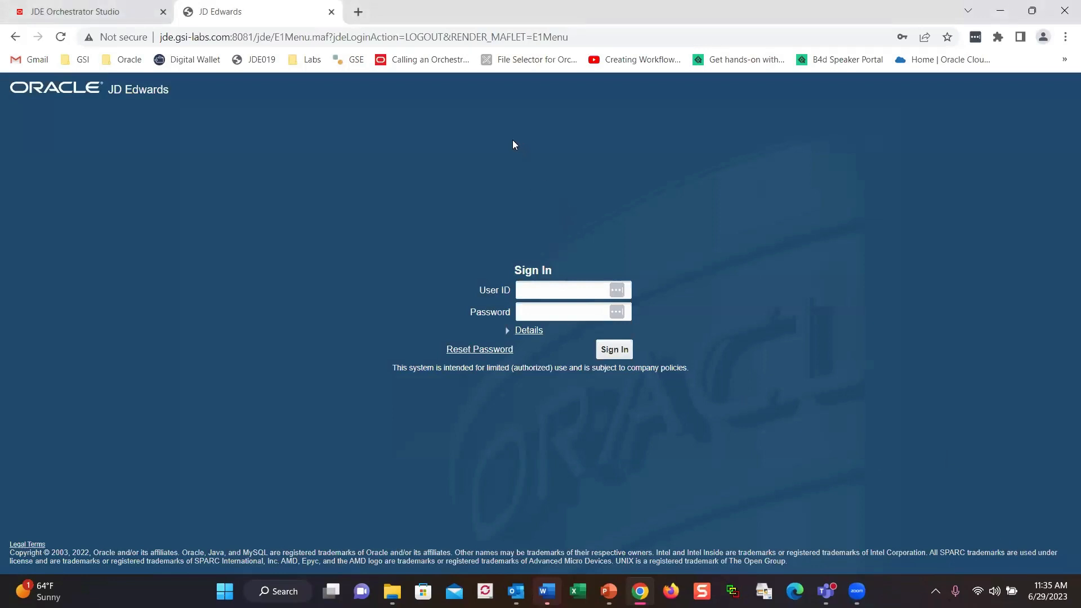
In a new tab, search Google for getgsi and open the GSI webcasts page.
{"action": "left_click", "coordinate": [358, 12]}
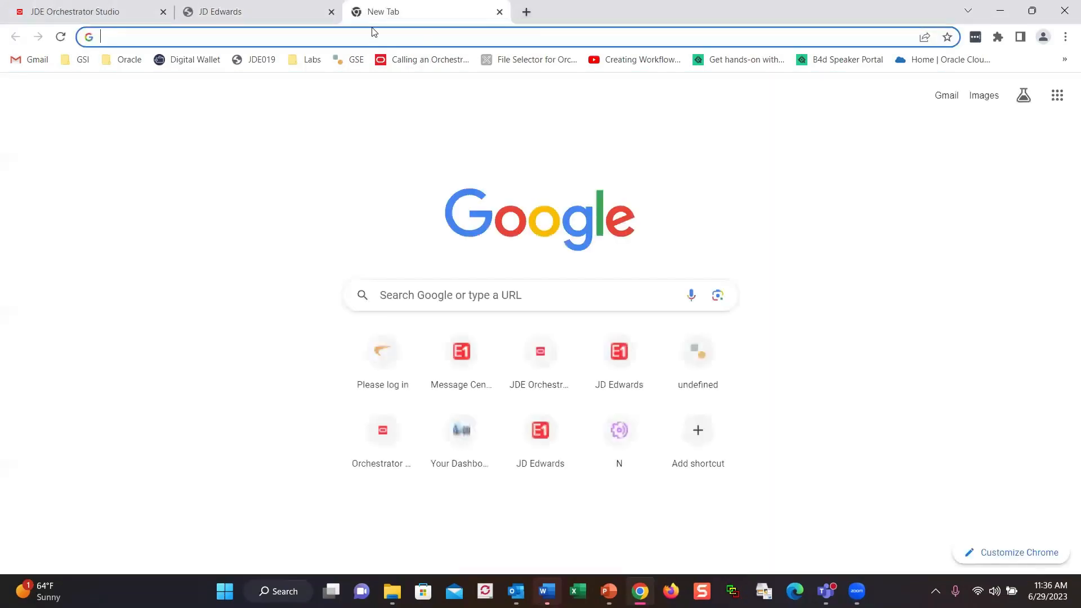
{"action": "left_click", "coordinate": [422, 32]}
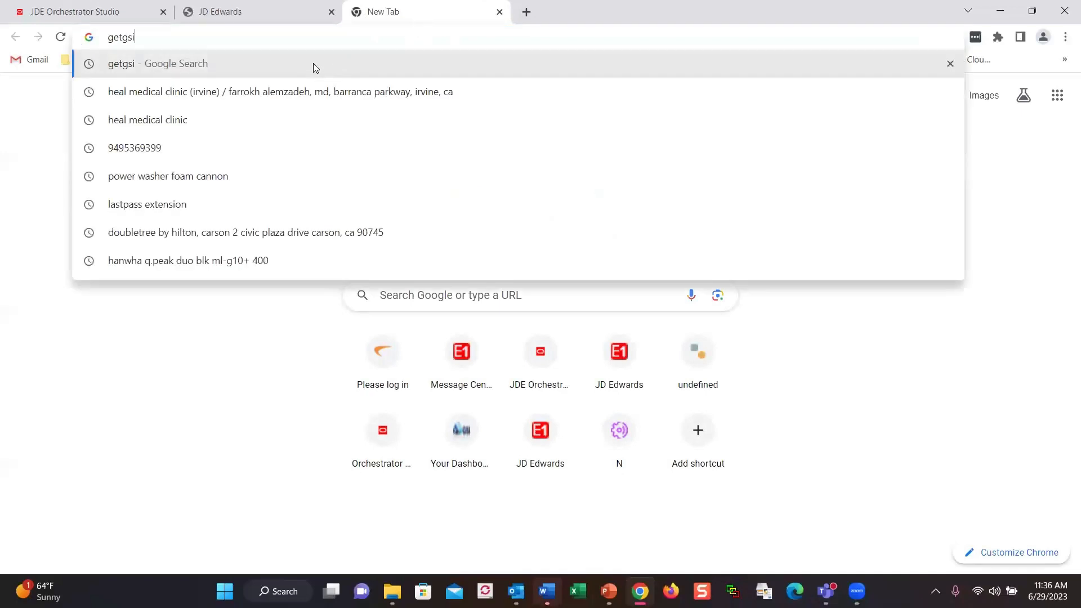
{"action": "left_click", "coordinate": [313, 63]}
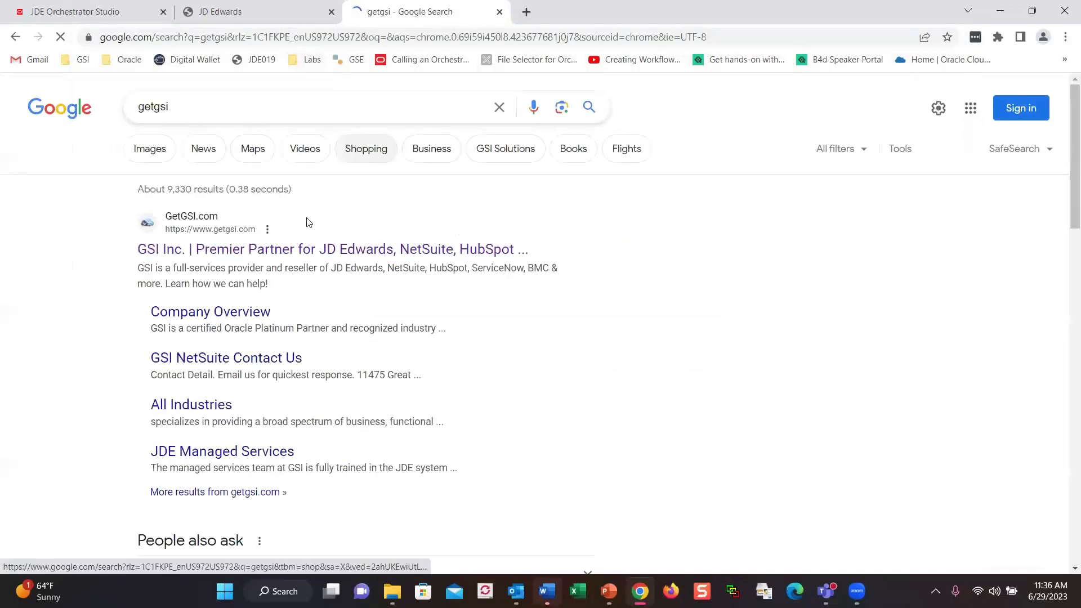
{"action": "left_click", "coordinate": [266, 251]}
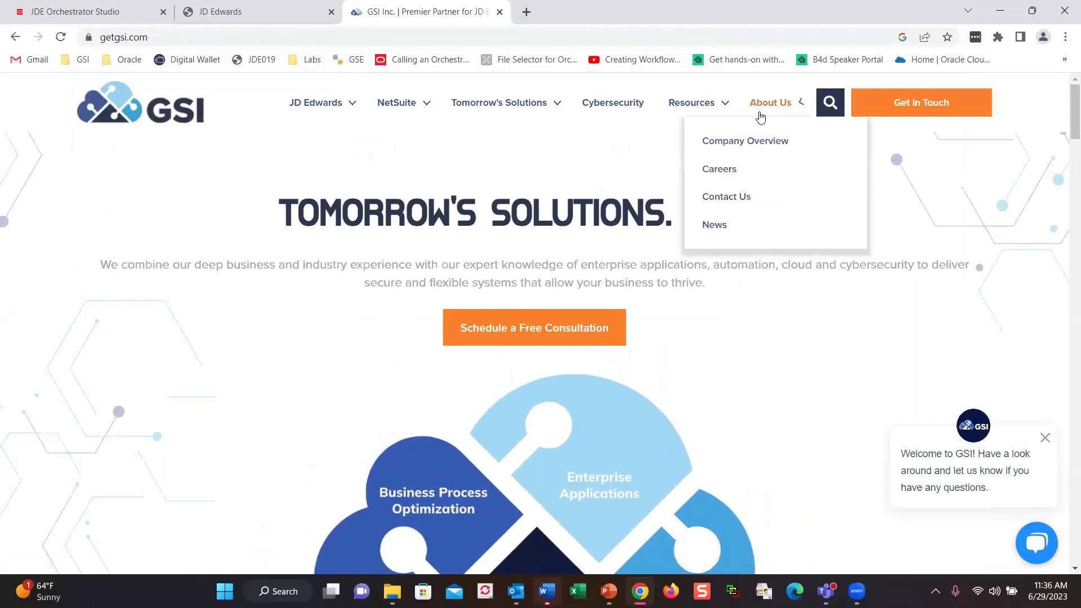
{"action": "mouse_move", "coordinate": [697, 107]}
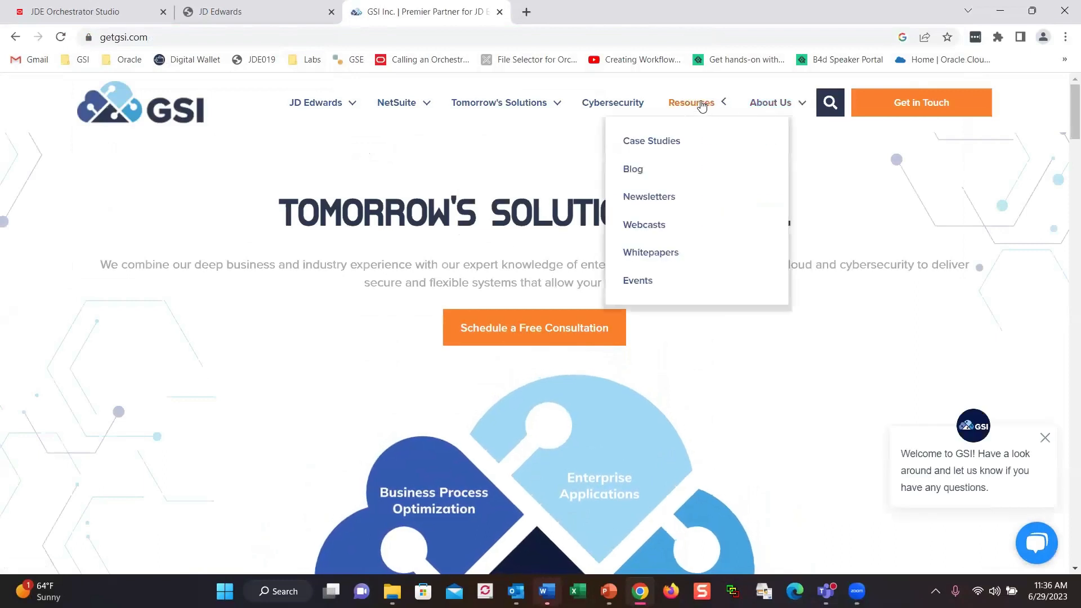
{"action": "left_click", "coordinate": [664, 230]}
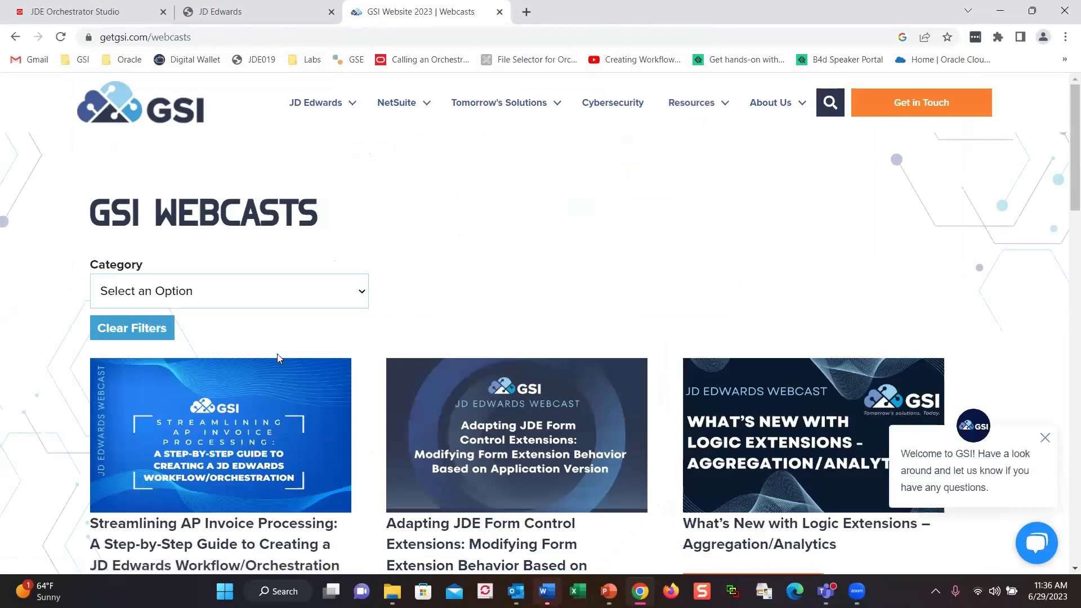
Scroll the webcast list and preview the Simple Workflow Creation webcast page.
{"action": "scroll", "coordinate": [276, 353], "scroll_direction": "down", "scroll_amount": 1}
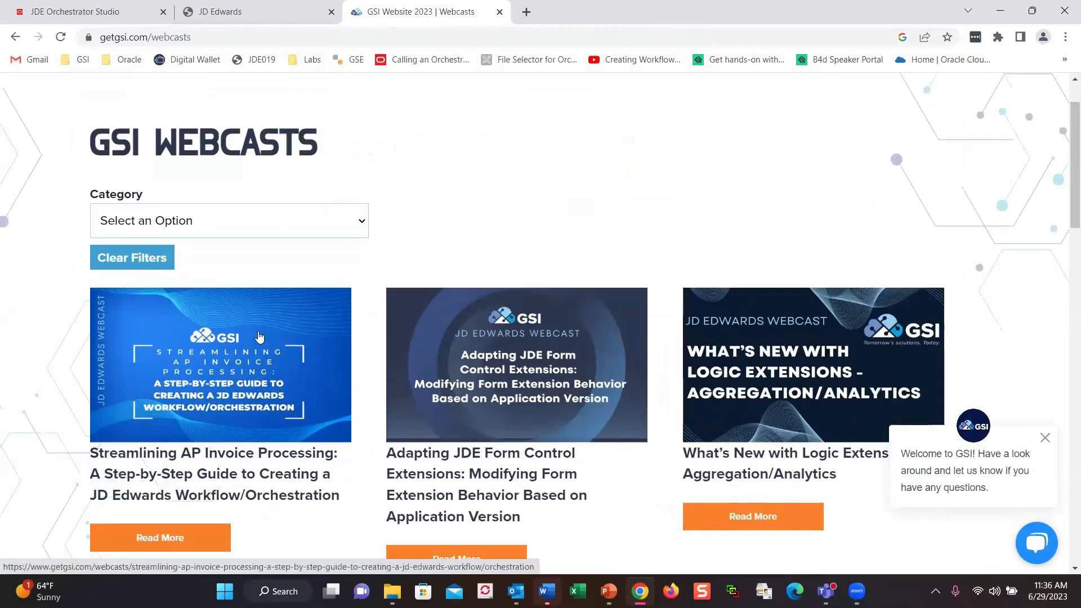
{"action": "scroll", "coordinate": [263, 342], "scroll_direction": "down", "scroll_amount": 4}
{"action": "scroll", "coordinate": [264, 339], "scroll_direction": "down", "scroll_amount": 1}
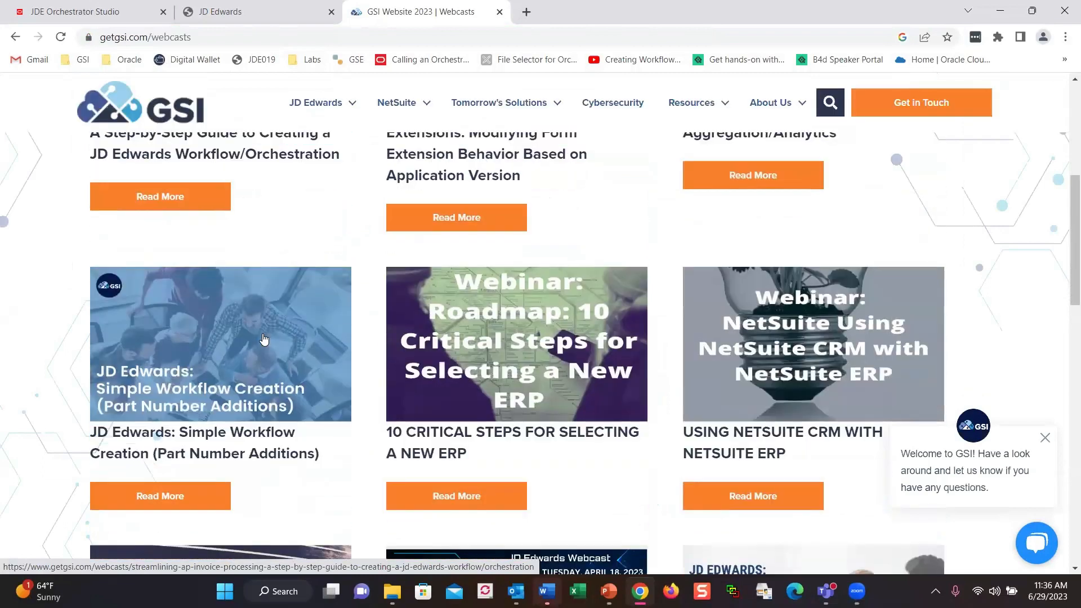
{"action": "left_click", "coordinate": [218, 353]}
{"action": "scroll", "coordinate": [577, 287], "scroll_direction": "down", "scroll_amount": 3}
{"action": "scroll", "coordinate": [572, 292], "scroll_direction": "down", "scroll_amount": 5}
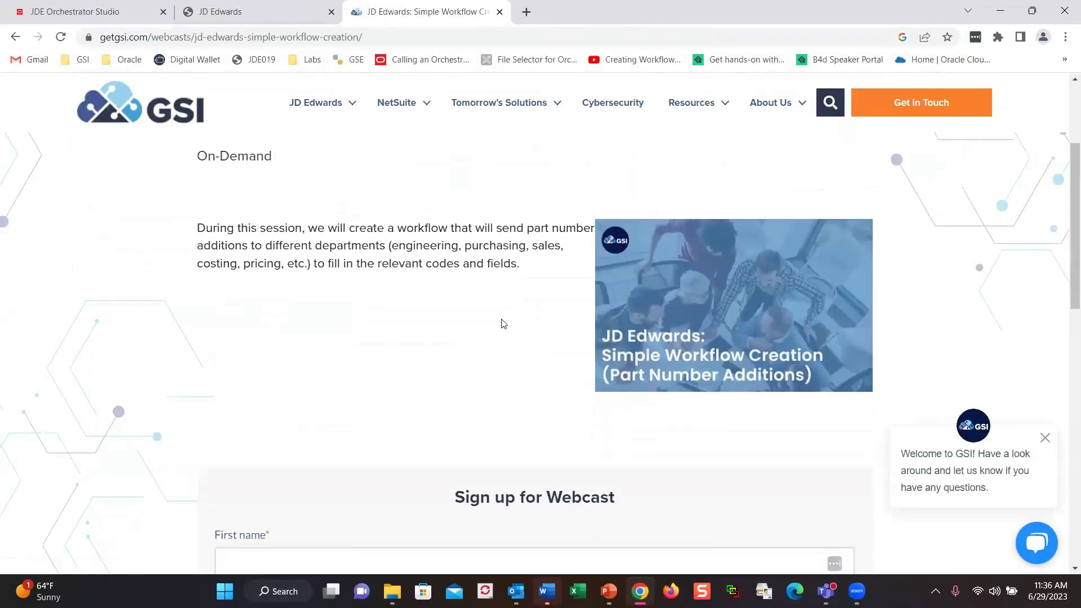
{"action": "scroll", "coordinate": [502, 319], "scroll_direction": "up", "scroll_amount": 3}
{"action": "scroll", "coordinate": [502, 319], "scroll_direction": "down", "scroll_amount": 7}
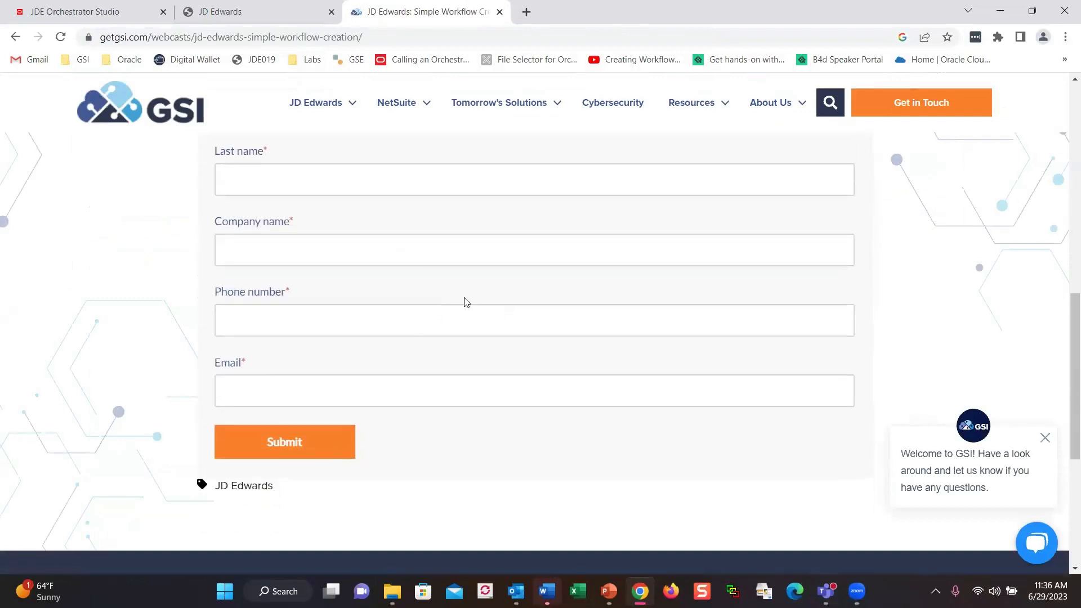
{"action": "scroll", "coordinate": [495, 234], "scroll_direction": "up", "scroll_amount": 6}
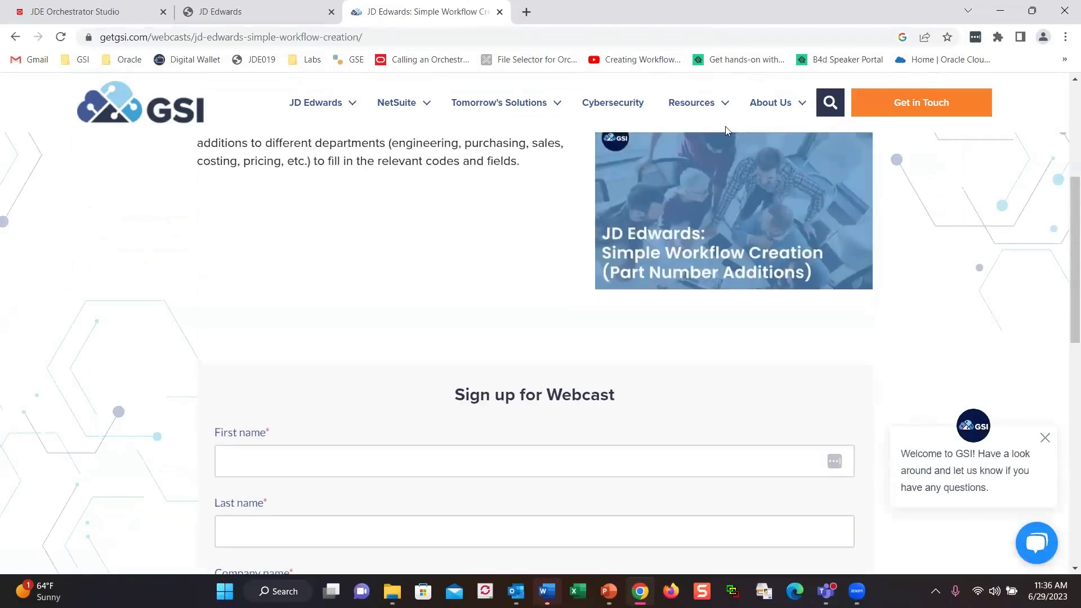
Go back to the Resources > Webcasts list and browse the webcast cards.
{"action": "mouse_move", "coordinate": [706, 104]}
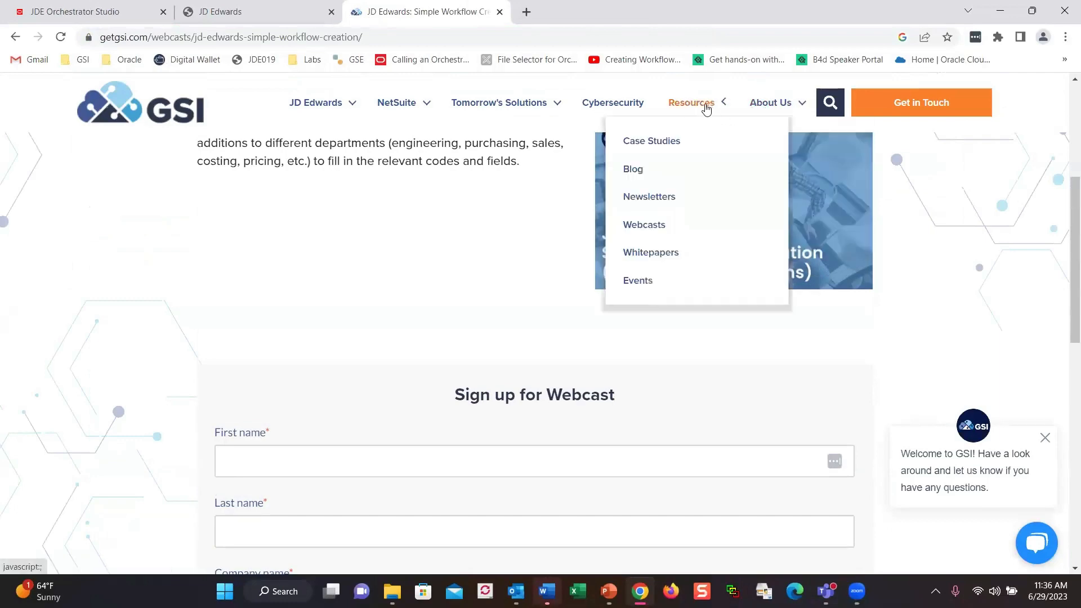
{"action": "left_click", "coordinate": [662, 231]}
{"action": "scroll", "coordinate": [597, 251], "scroll_direction": "down", "scroll_amount": 5}
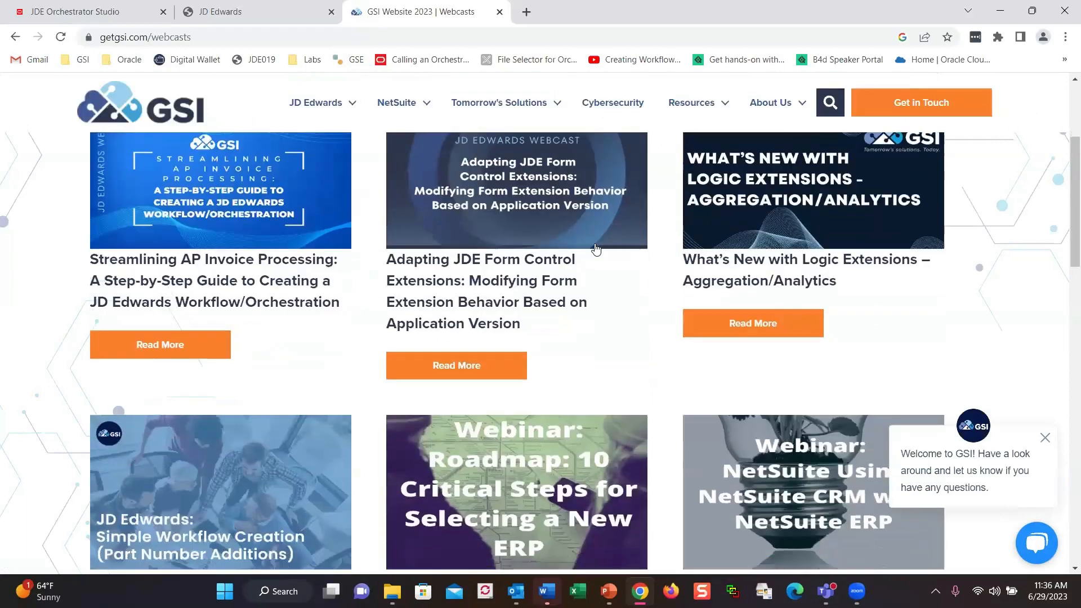
{"action": "scroll", "coordinate": [598, 248], "scroll_direction": "up", "scroll_amount": 4}
{"action": "scroll", "coordinate": [596, 248], "scroll_direction": "down", "scroll_amount": 4}
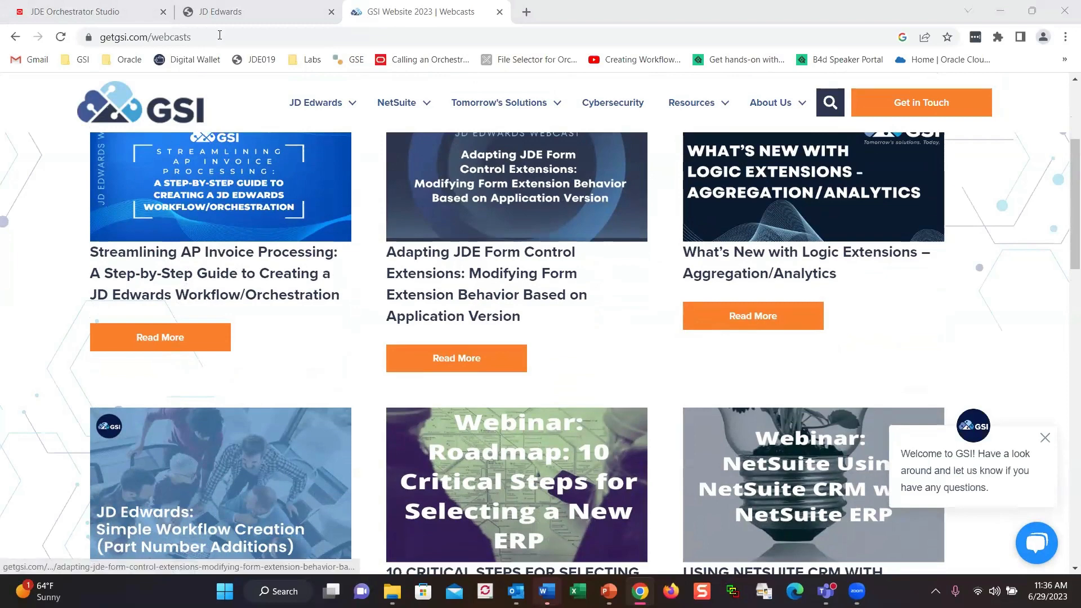
Switch to Orchestrator Studio and view the Logic Extensions Manage menu without choosing an action.
{"action": "left_click", "coordinate": [103, 18]}
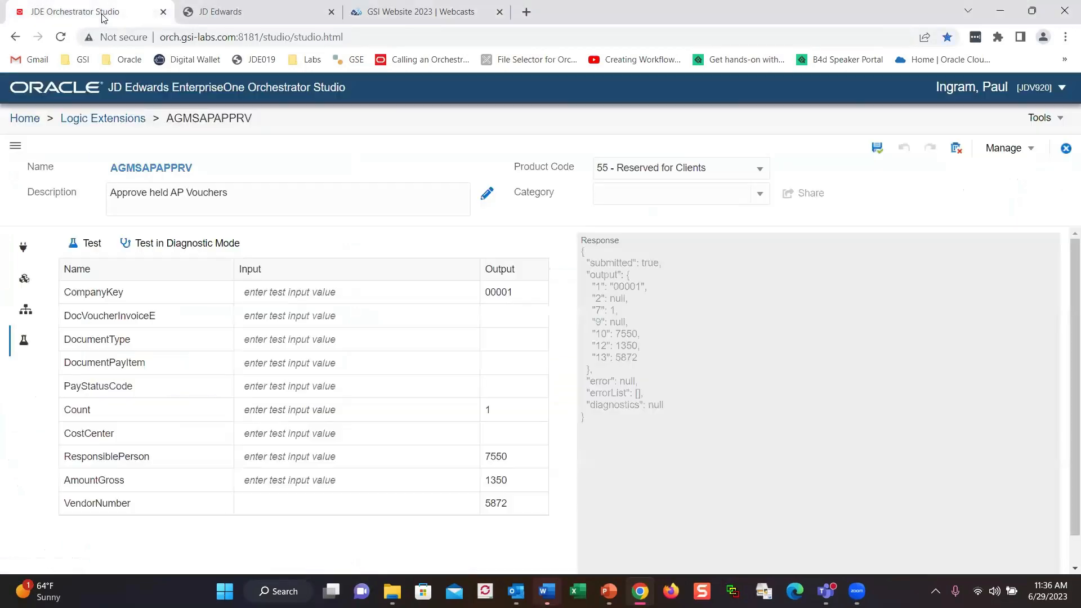
{"action": "left_click", "coordinate": [24, 120]}
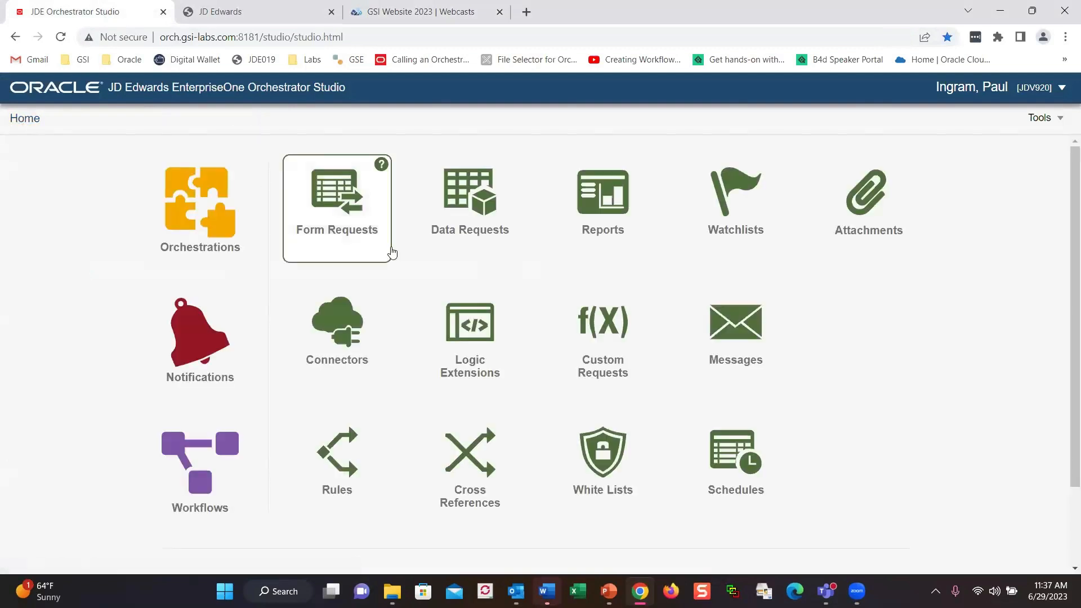
{"action": "left_click", "coordinate": [462, 331]}
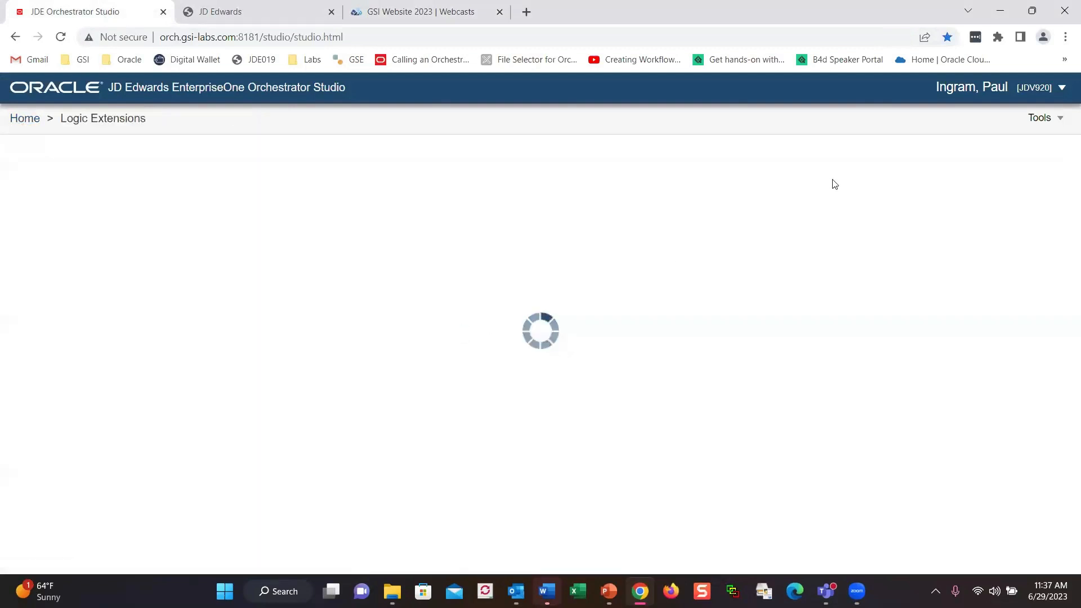
{"action": "left_click", "coordinate": [1007, 150]}
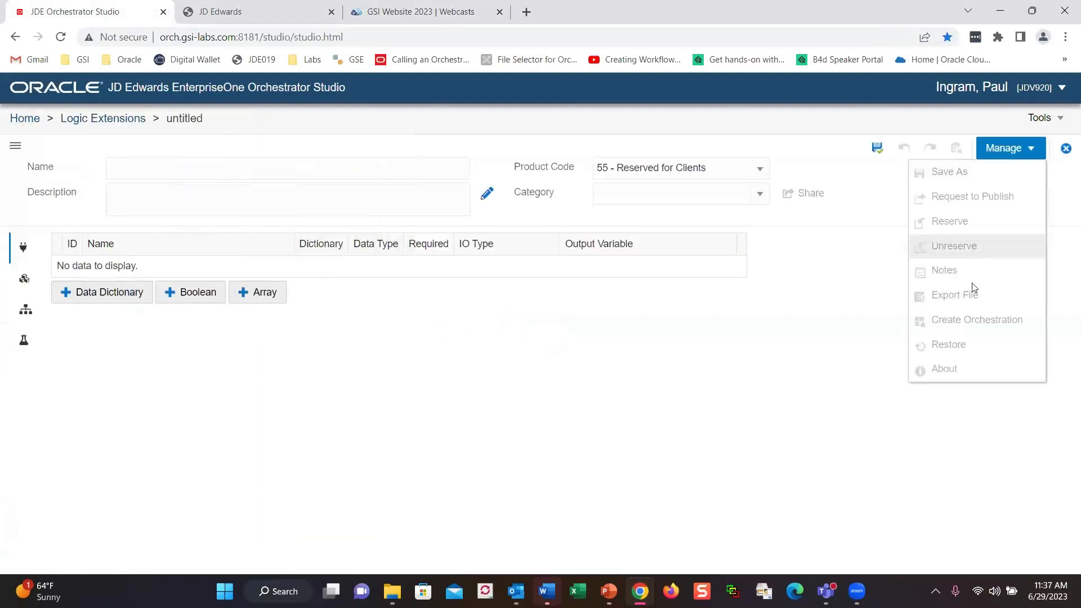
{"action": "left_click", "coordinate": [675, 389]}
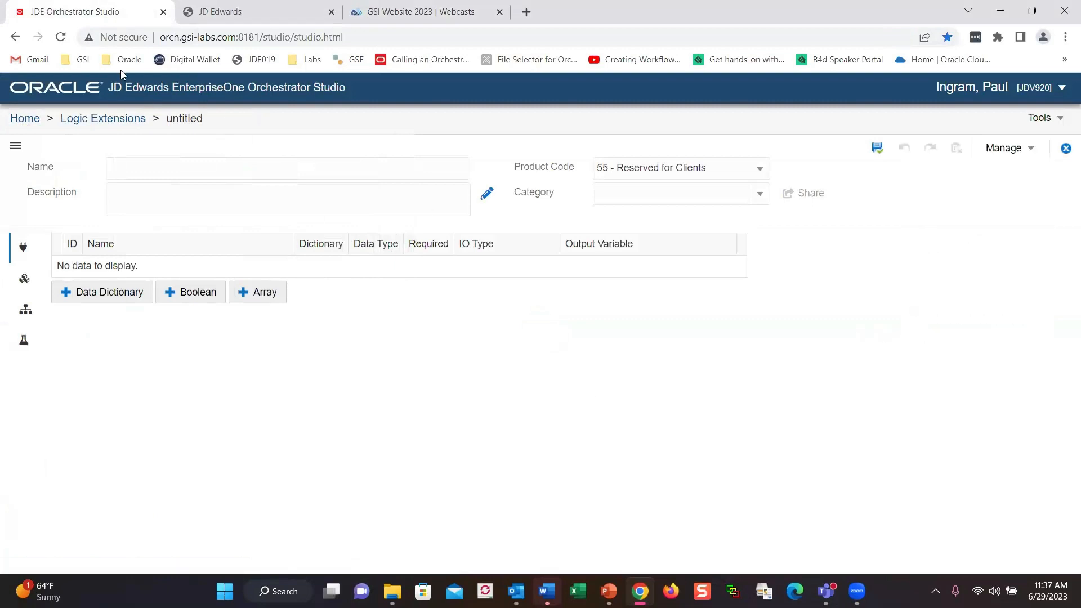
Briefly view the Schedules designer, then return to the Studio Home page's bottom tools.
{"action": "left_click", "coordinate": [28, 120]}
{"action": "scroll", "coordinate": [450, 408], "scroll_direction": "down", "scroll_amount": 3}
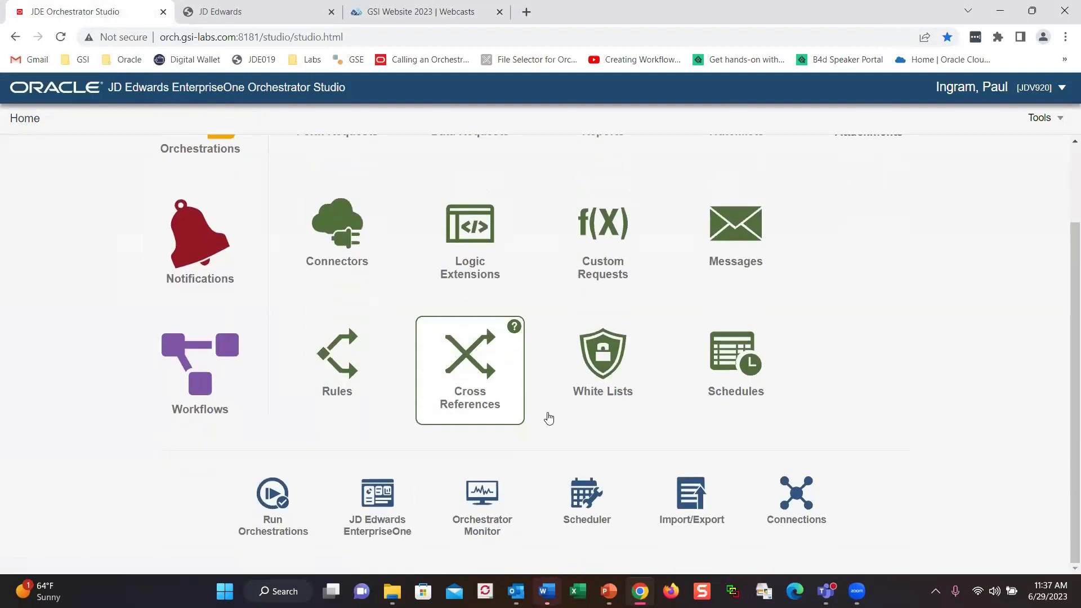
{"action": "left_click", "coordinate": [758, 374]}
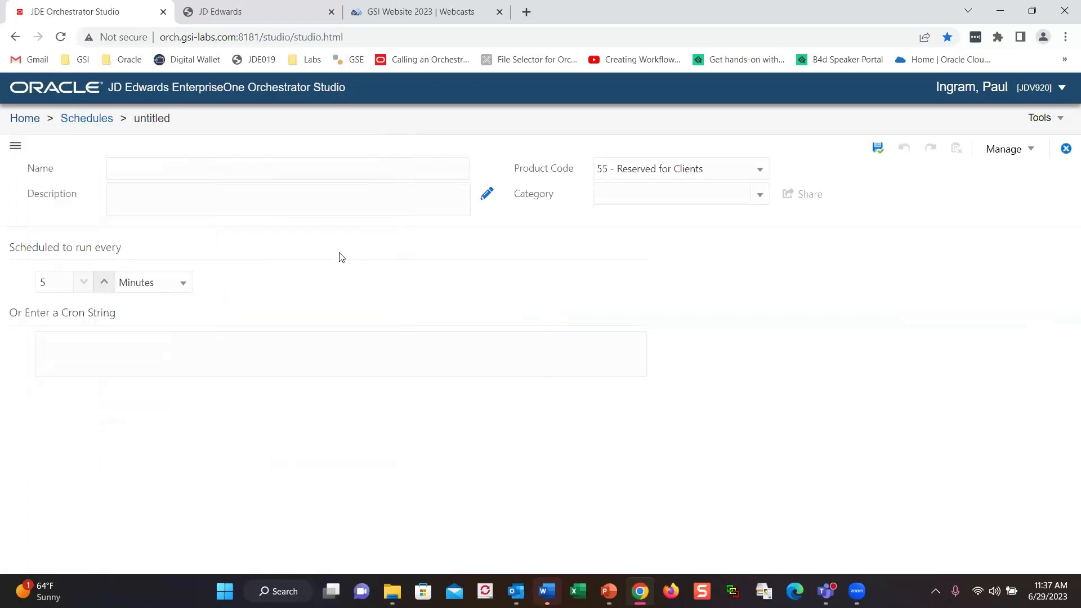
{"action": "left_click", "coordinate": [19, 119]}
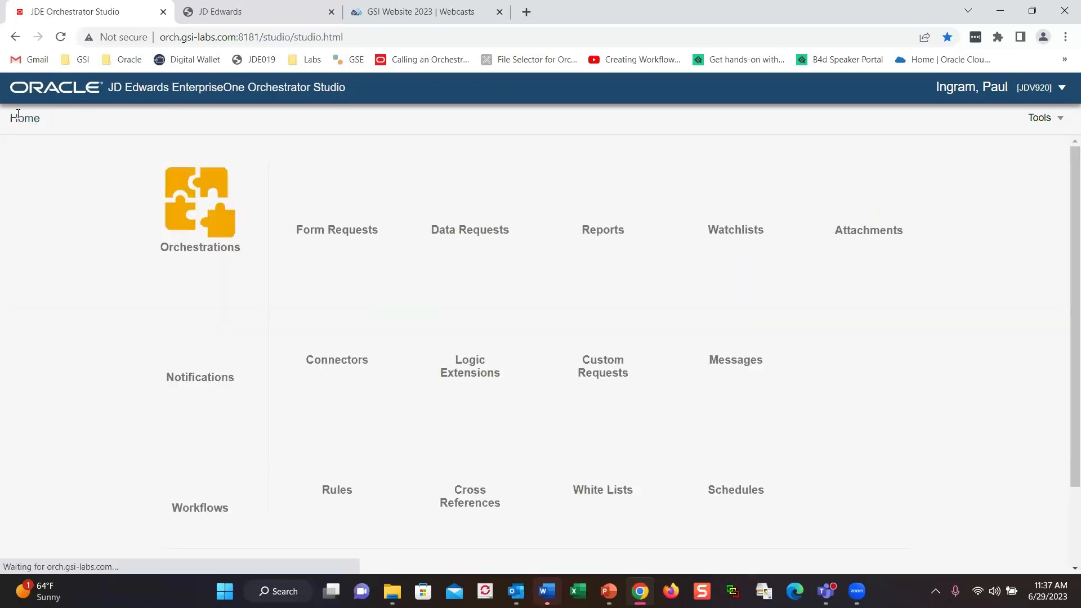
{"action": "scroll", "coordinate": [195, 194], "scroll_direction": "down", "scroll_amount": 2}
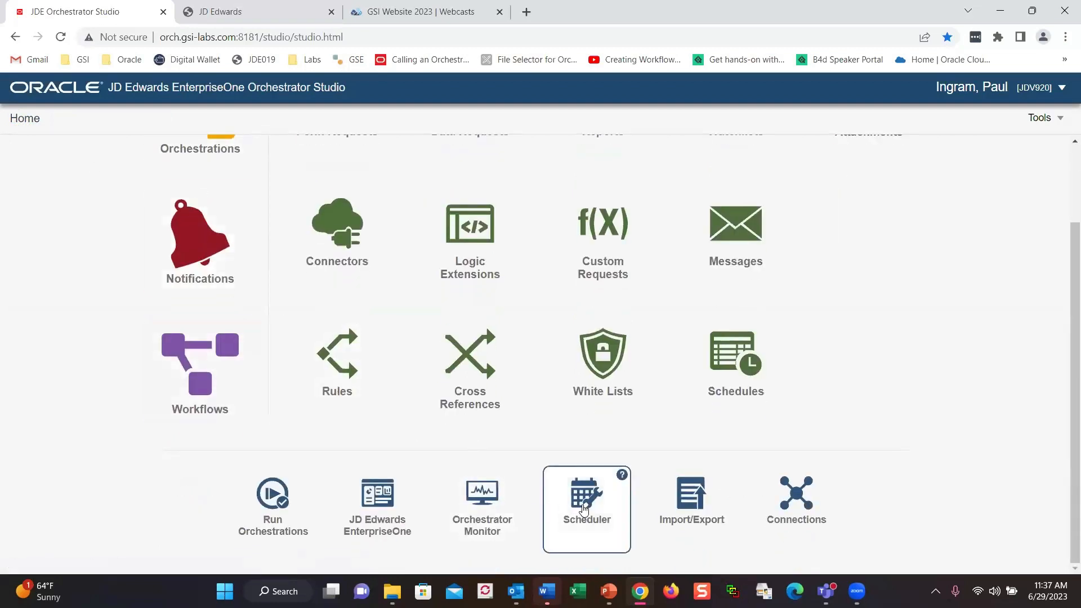
Review Orchestrator Monitor health (684202 successes, 8164 failures), then return to the Studio Home tab.
{"action": "left_click", "coordinate": [490, 519]}
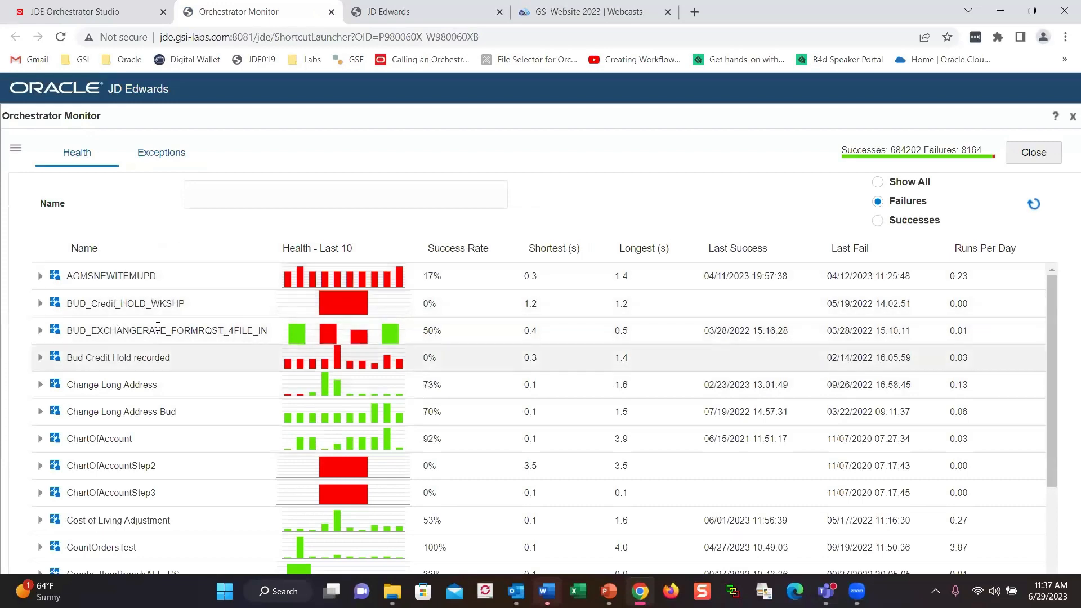
{"action": "scroll", "coordinate": [156, 316], "scroll_direction": "down", "scroll_amount": 3}
{"action": "scroll", "coordinate": [159, 331], "scroll_direction": "up", "scroll_amount": 1}
{"action": "scroll", "coordinate": [160, 331], "scroll_direction": "down", "scroll_amount": 5}
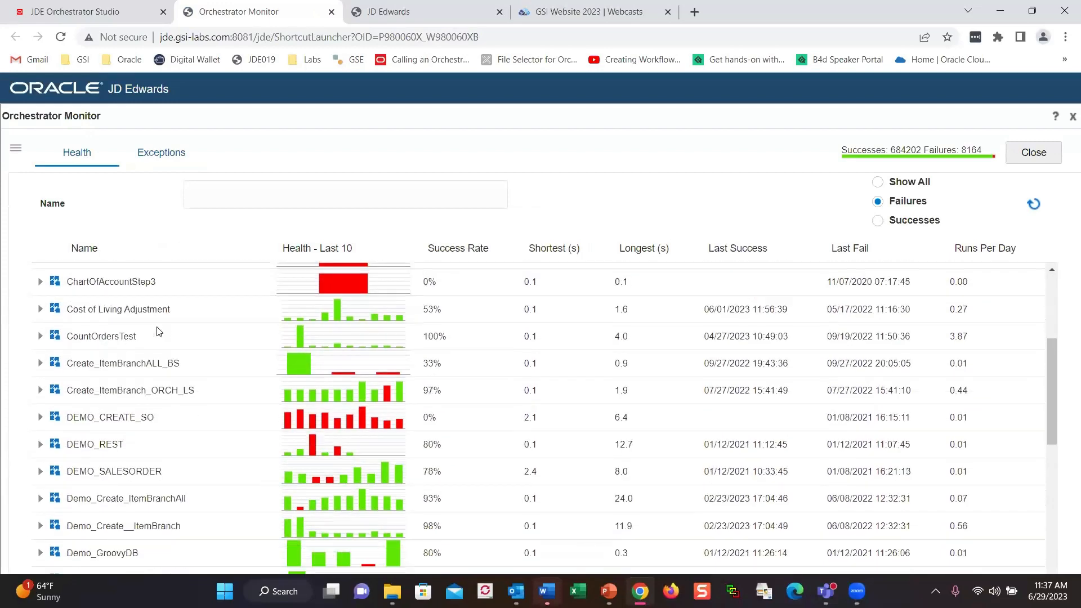
{"action": "scroll", "coordinate": [158, 327], "scroll_direction": "down", "scroll_amount": 2}
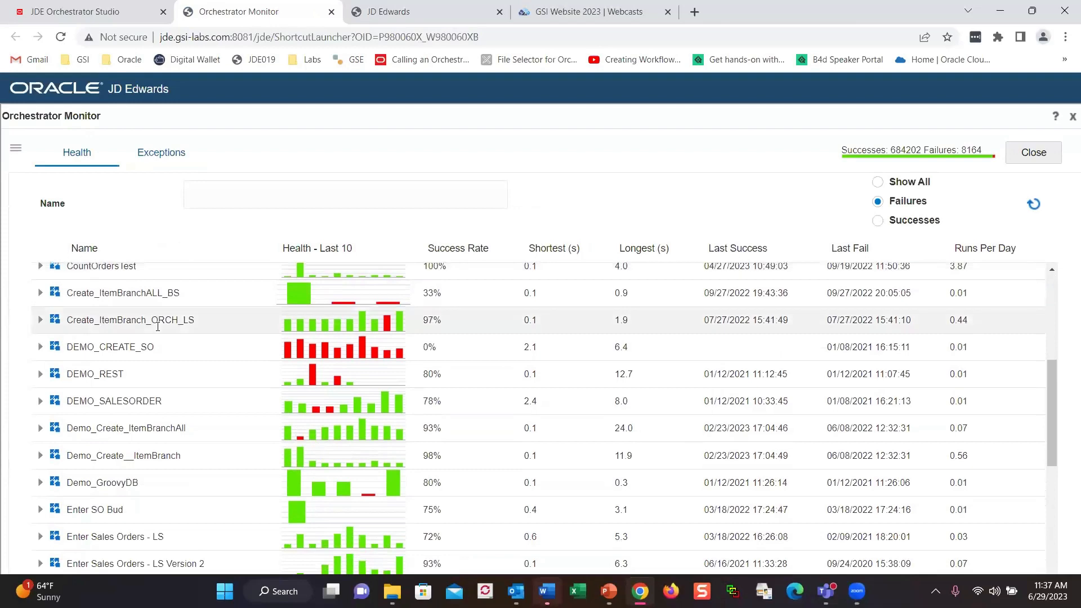
{"action": "scroll", "coordinate": [158, 326], "scroll_direction": "down", "scroll_amount": 3}
{"action": "scroll", "coordinate": [158, 326], "scroll_direction": "down", "scroll_amount": 5}
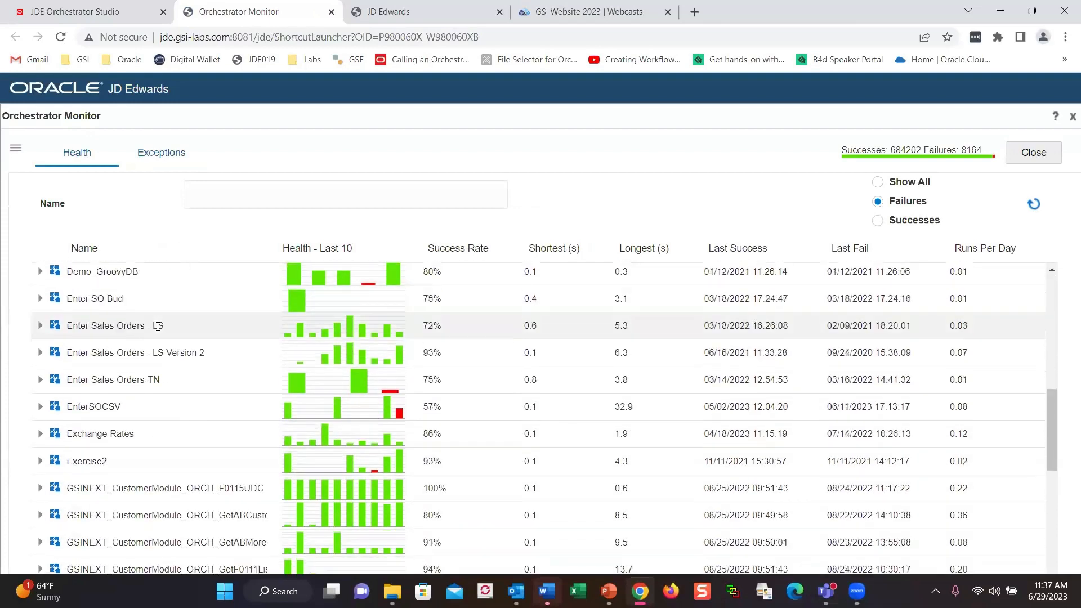
{"action": "scroll", "coordinate": [157, 326], "scroll_direction": "down", "scroll_amount": 3}
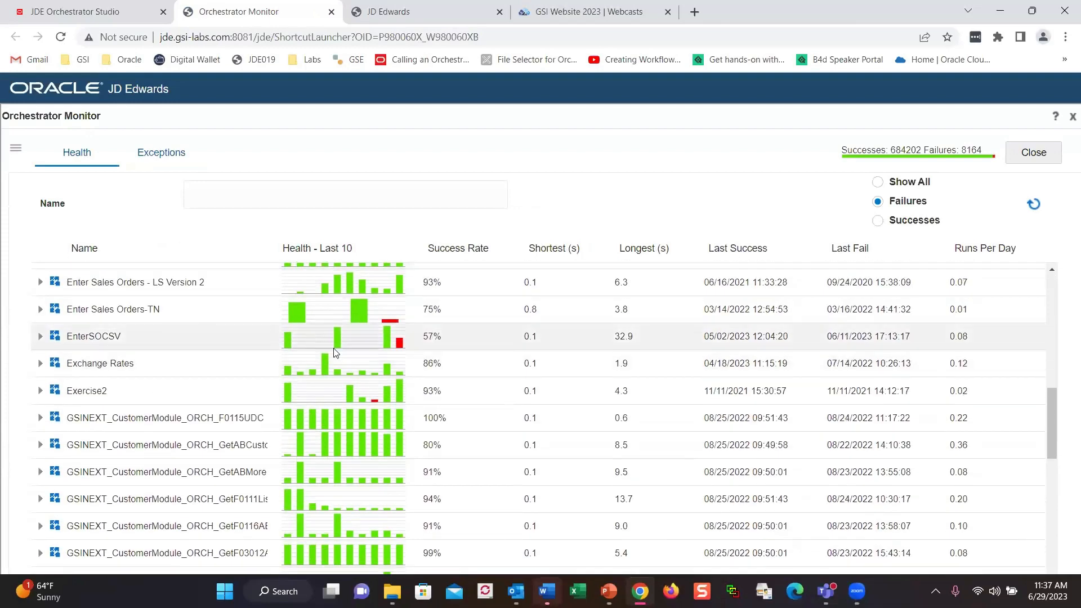
{"action": "scroll", "coordinate": [420, 329], "scroll_direction": "down", "scroll_amount": 3}
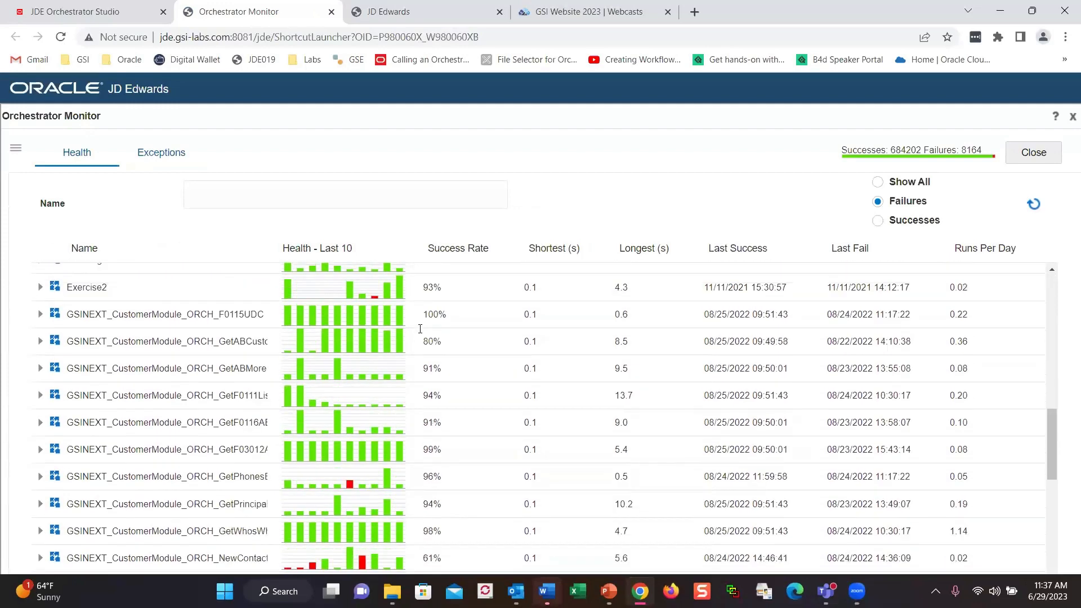
{"action": "scroll", "coordinate": [366, 327], "scroll_direction": "up", "scroll_amount": 5}
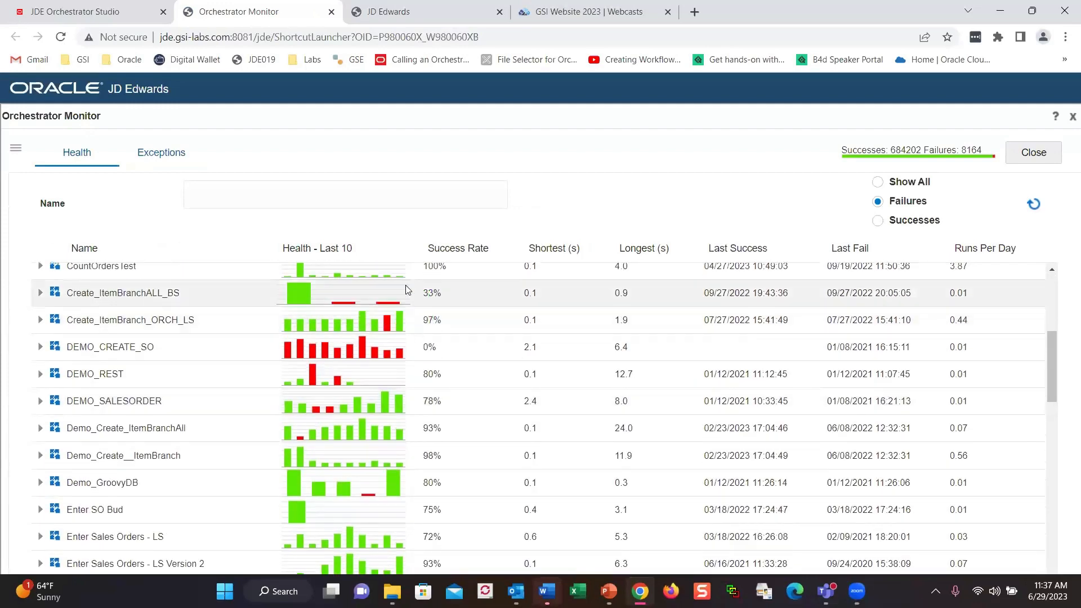
{"action": "scroll", "coordinate": [399, 279], "scroll_direction": "up", "scroll_amount": 3}
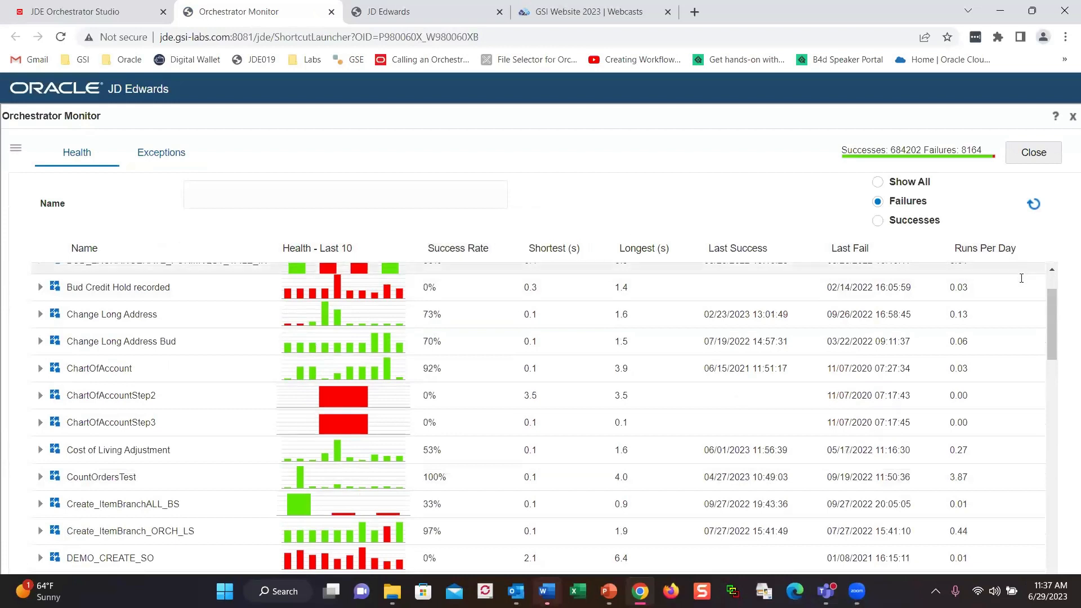
{"action": "left_click_drag", "start_coordinate": [1050, 306], "coordinate": [1054, 287]}
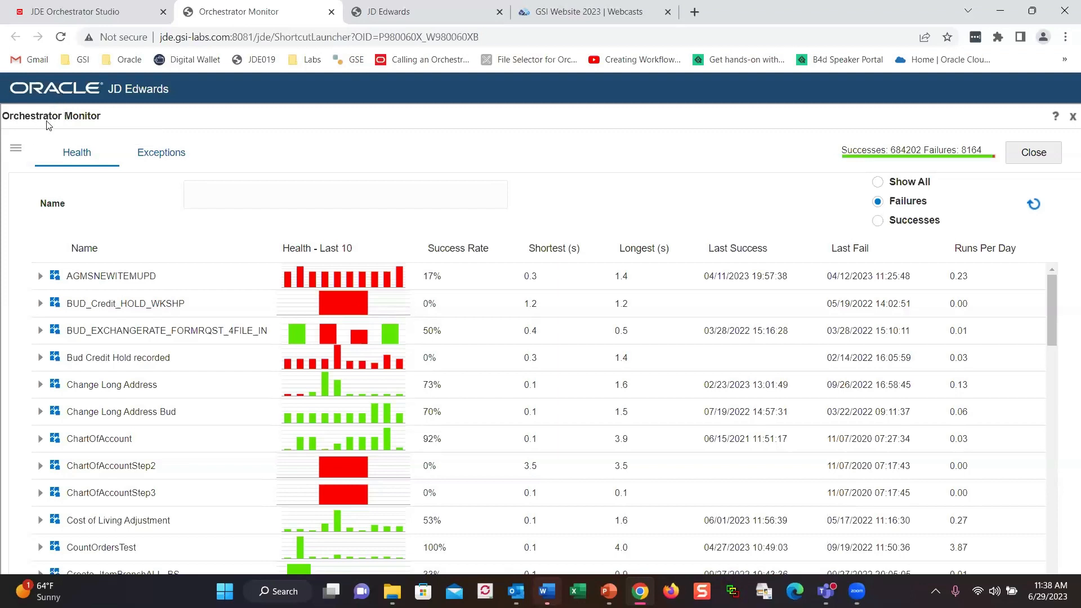
{"action": "left_click", "coordinate": [104, 10]}
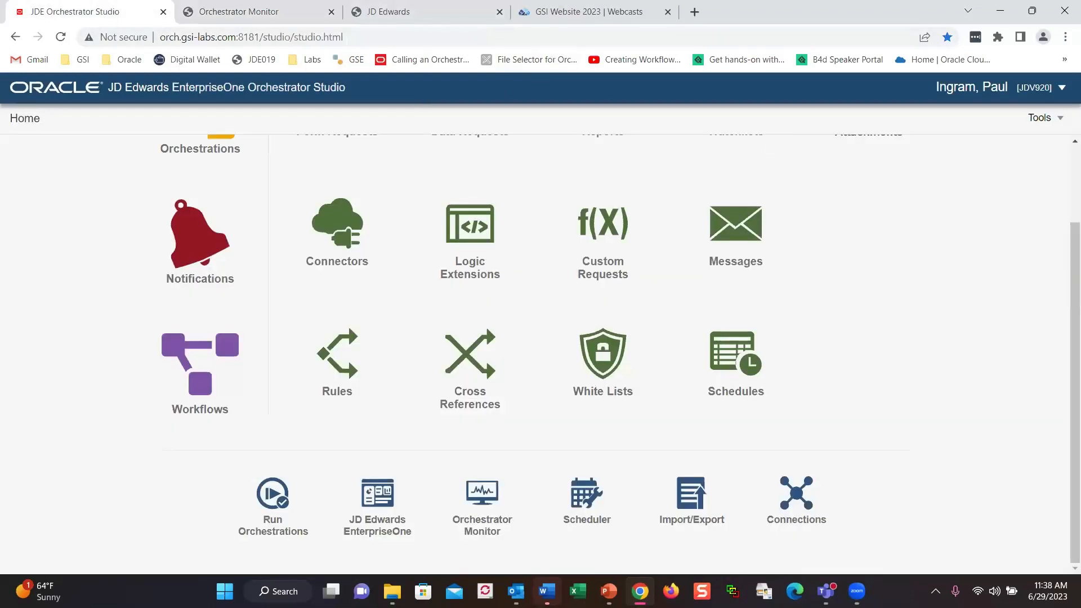